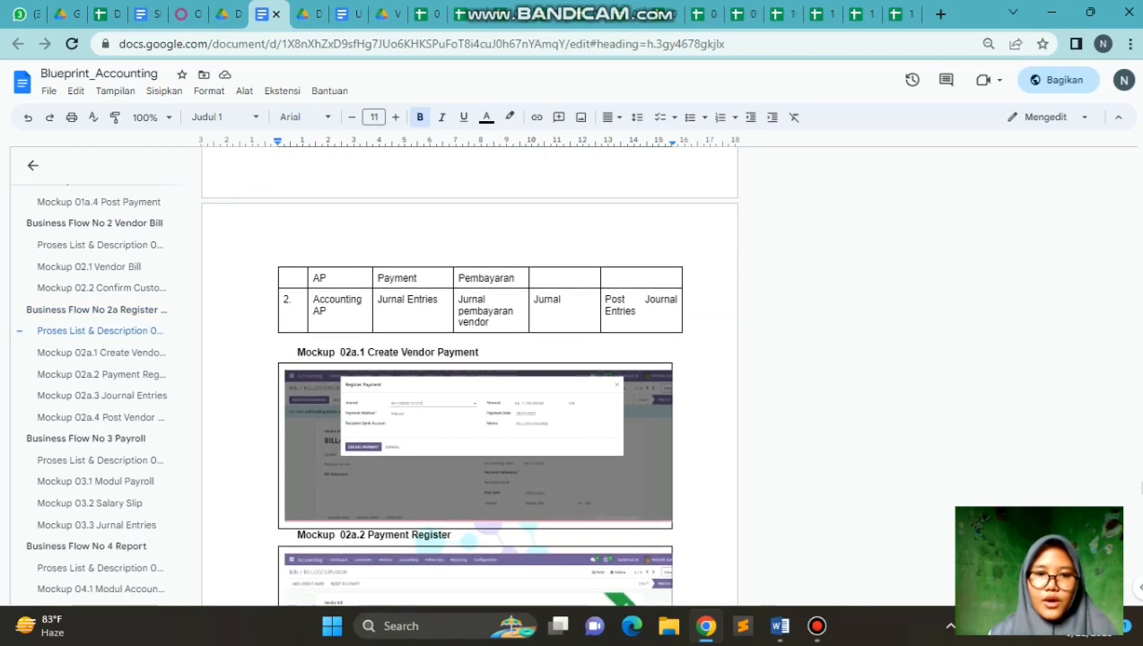
Step: Go to the Business Flow No 3 Payroll section and examine its flowchart from Start to End
{"action": "left_click", "coordinate": [108, 438]}
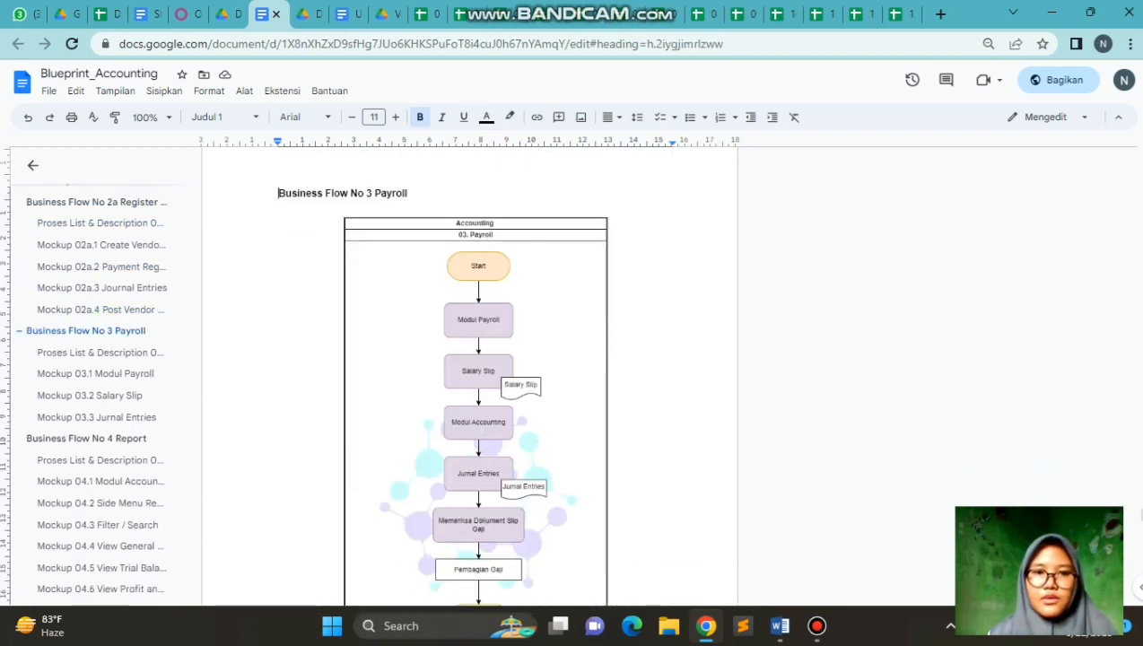
{"action": "scroll", "coordinate": [476, 377], "scroll_direction": "down", "scroll_amount": 1}
{"action": "scroll", "coordinate": [475, 377], "scroll_direction": "up", "scroll_amount": 1}
{"action": "scroll", "coordinate": [476, 377], "scroll_direction": "down", "scroll_amount": 1}
{"action": "scroll", "coordinate": [475, 377], "scroll_direction": "up", "scroll_amount": 1}
{"action": "scroll", "coordinate": [475, 377], "scroll_direction": "up", "scroll_amount": 1}
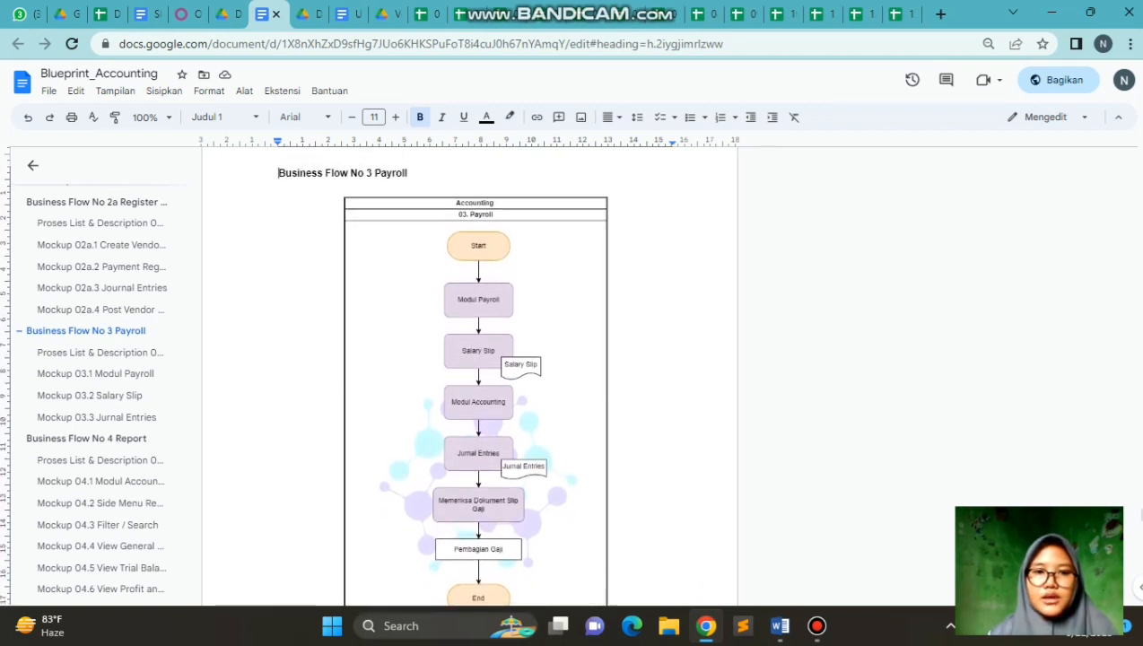
{"action": "scroll", "coordinate": [475, 377], "scroll_direction": "down", "scroll_amount": 1}
{"action": "scroll", "coordinate": [475, 377], "scroll_direction": "down", "scroll_amount": 1}
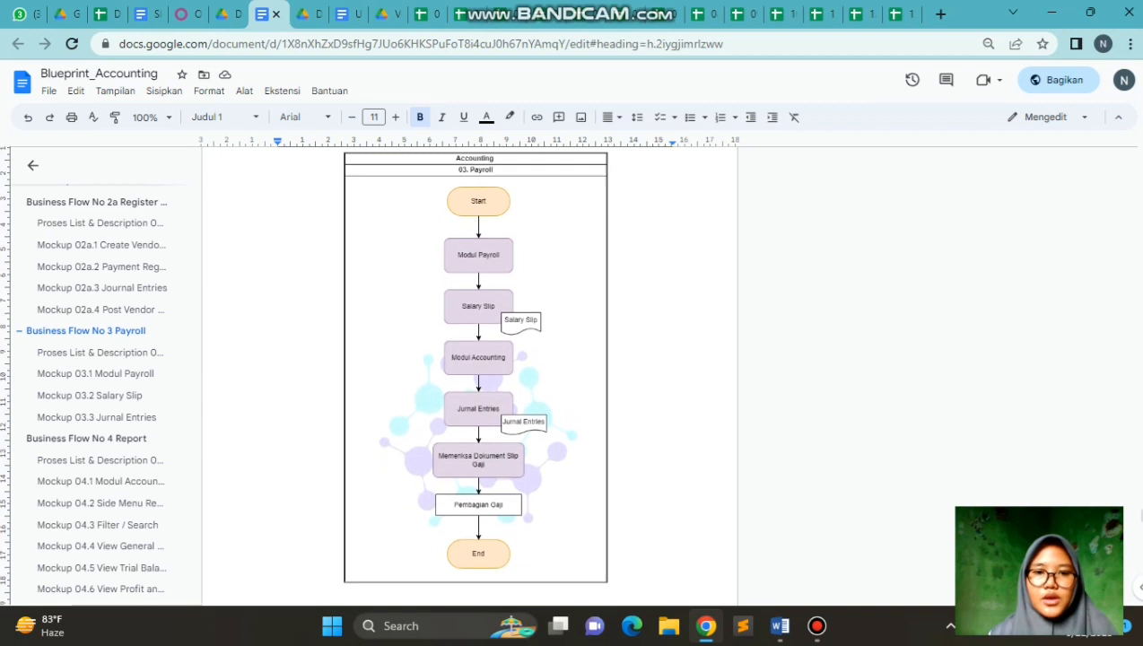
{"action": "scroll", "coordinate": [475, 377], "scroll_direction": "down", "scroll_amount": 2}
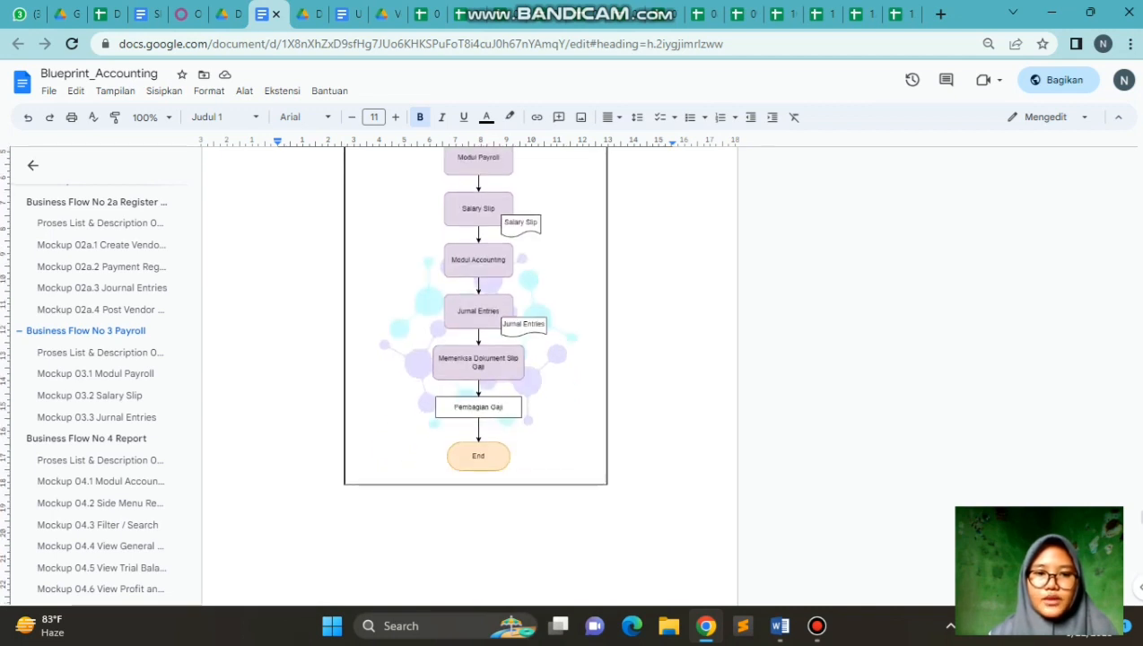
Step: Review the Proses List & Description 03 Payroll table and the Modul Payroll mockup beneath it
{"action": "scroll", "coordinate": [476, 377], "scroll_direction": "down", "scroll_amount": 5}
{"action": "scroll", "coordinate": [476, 376], "scroll_direction": "down", "scroll_amount": 2}
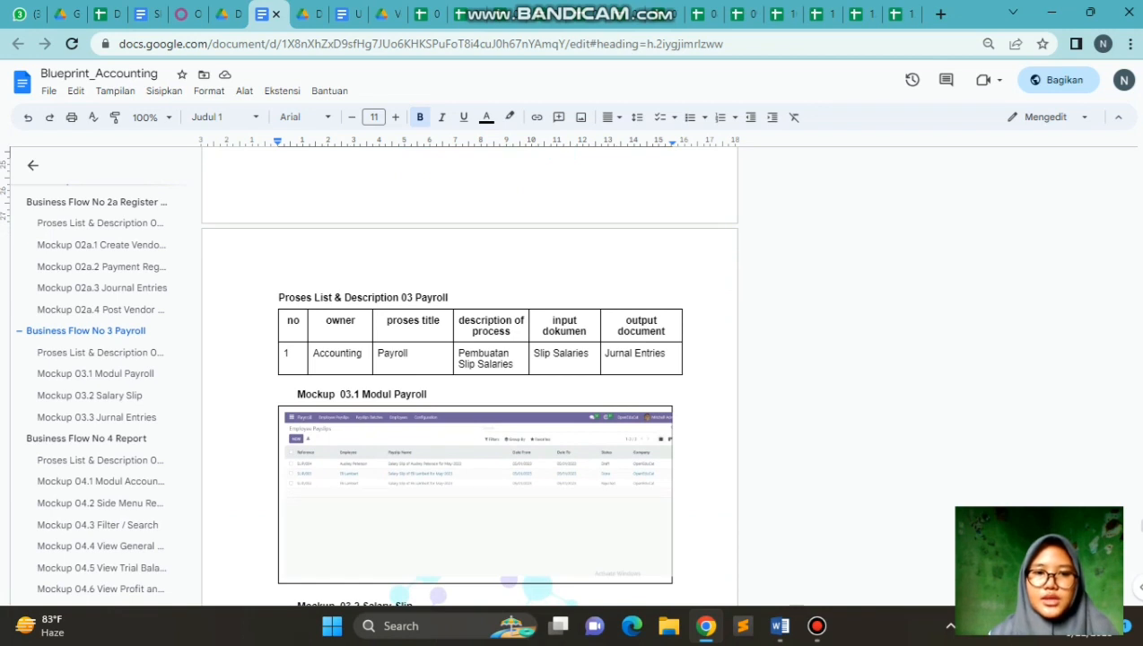
{"action": "scroll", "coordinate": [476, 376], "scroll_direction": "down", "scroll_amount": 2}
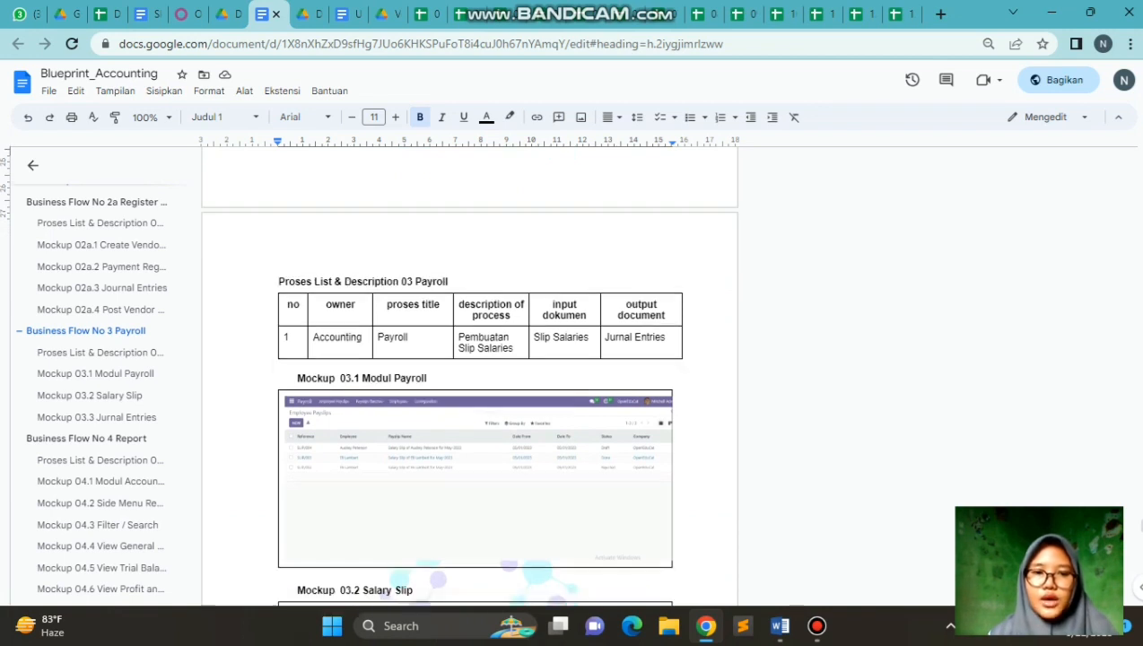
{"action": "scroll", "coordinate": [99, 376], "scroll_direction": "down", "scroll_amount": 1}
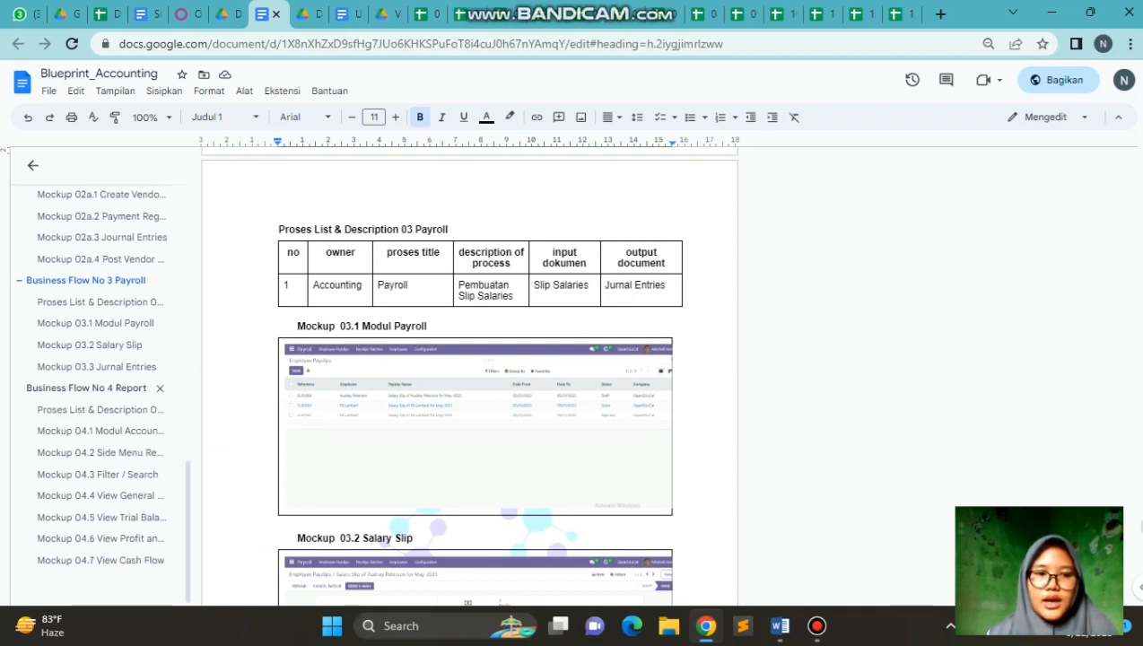
Step: Go to the Business Flow No 4 Report section and examine its flowchart and process description table
{"action": "left_click", "coordinate": [134, 392]}
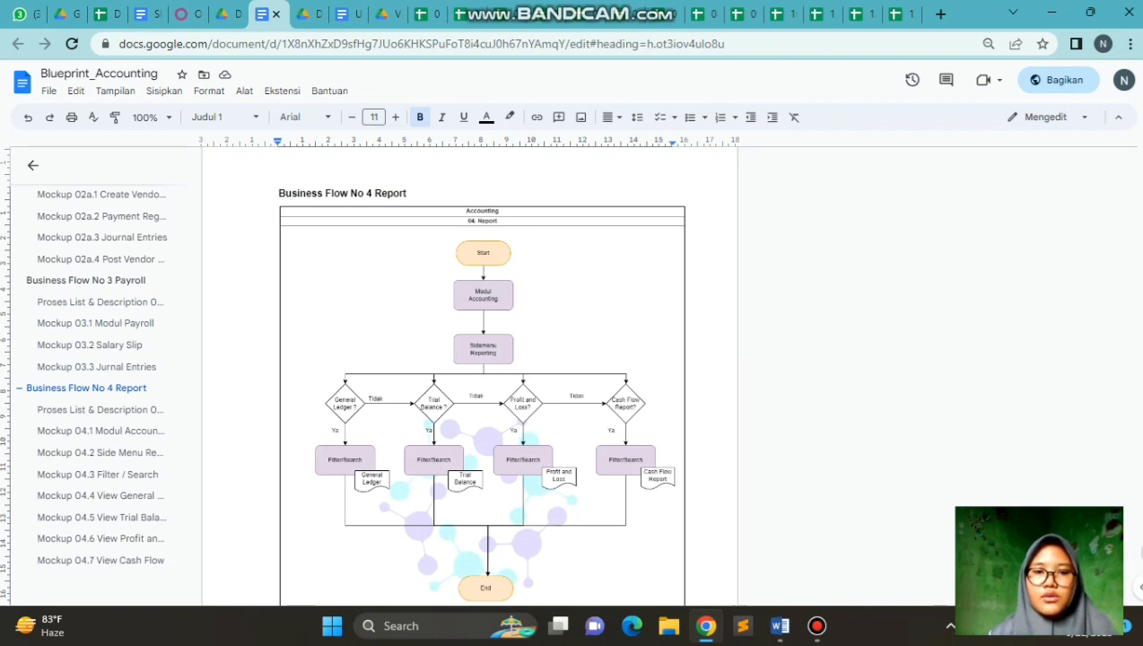
{"action": "scroll", "coordinate": [482, 376], "scroll_direction": "down", "scroll_amount": 3}
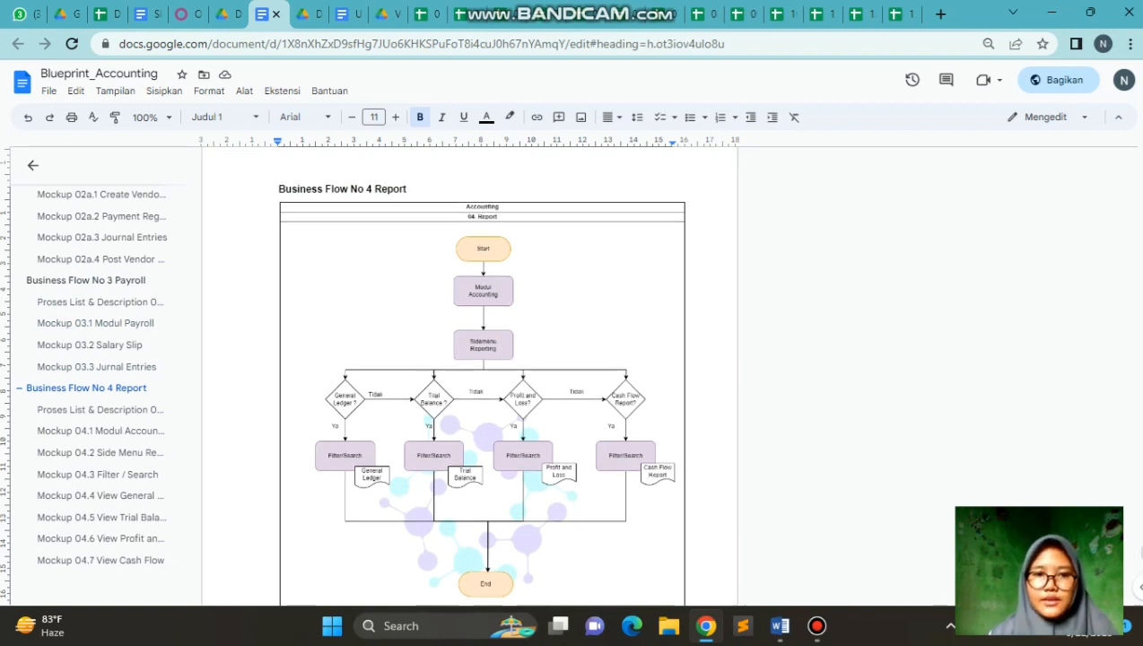
{"action": "scroll", "coordinate": [482, 377], "scroll_direction": "down", "scroll_amount": 4}
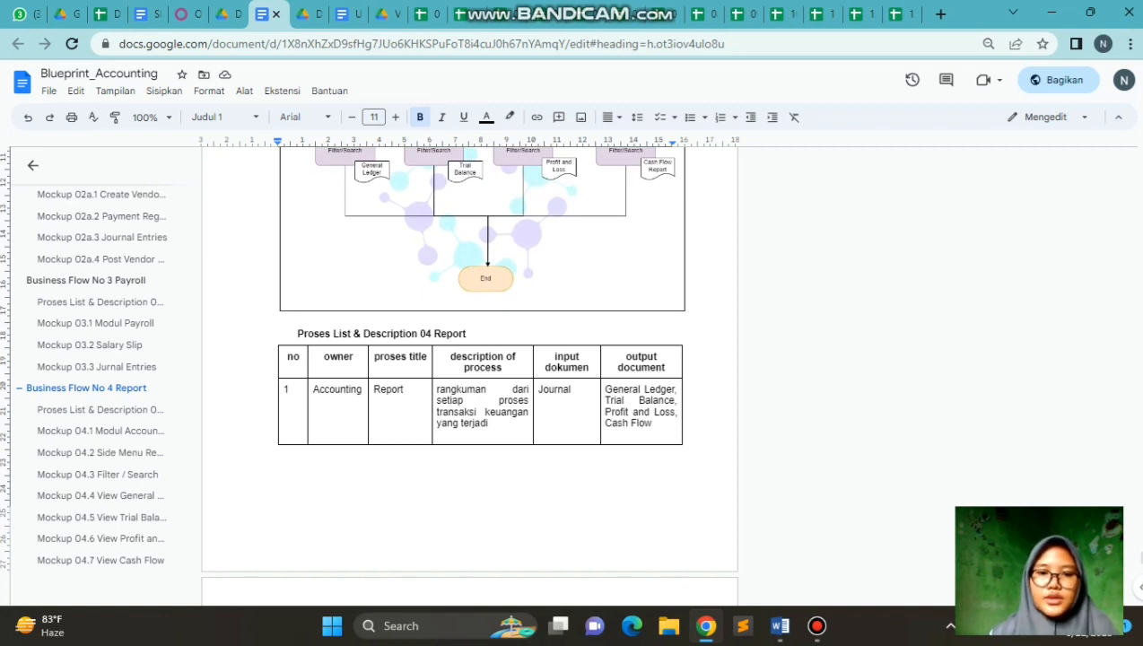
Step: Review the Report mockups from 04.1 Modul Accounting through 04.7 View Cash Flow
{"action": "scroll", "coordinate": [482, 377], "scroll_direction": "down", "scroll_amount": 2}
{"action": "scroll", "coordinate": [482, 377], "scroll_direction": "down", "scroll_amount": 4}
{"action": "scroll", "coordinate": [482, 377], "scroll_direction": "down", "scroll_amount": 1}
{"action": "scroll", "coordinate": [482, 377], "scroll_direction": "down", "scroll_amount": 2}
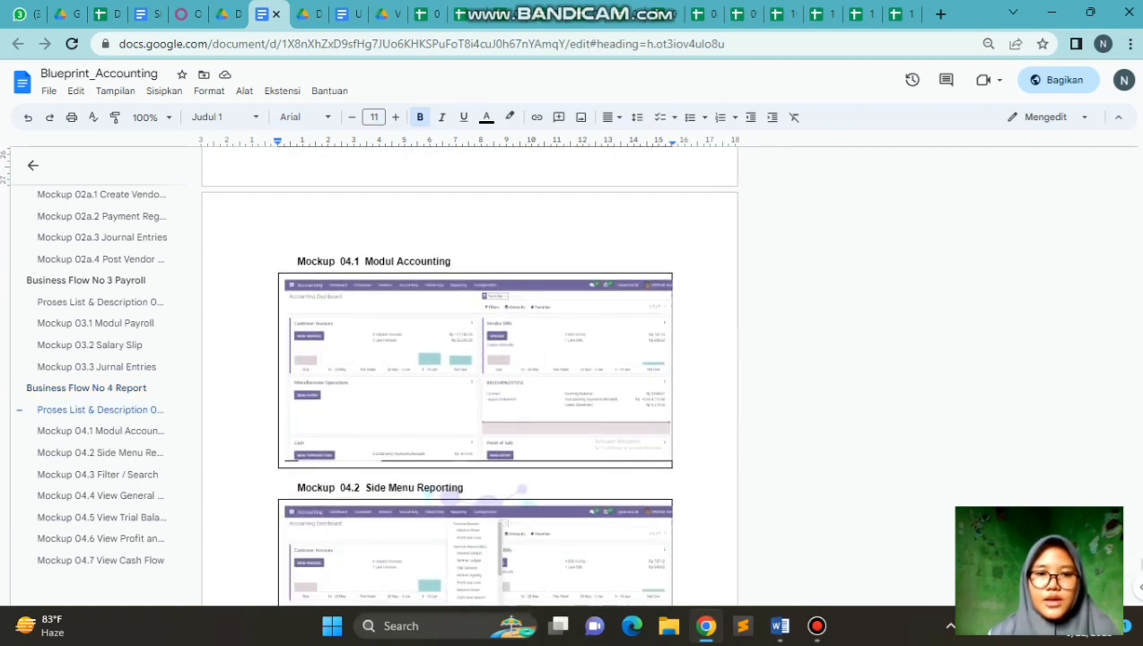
{"action": "scroll", "coordinate": [476, 377], "scroll_direction": "down", "scroll_amount": 3}
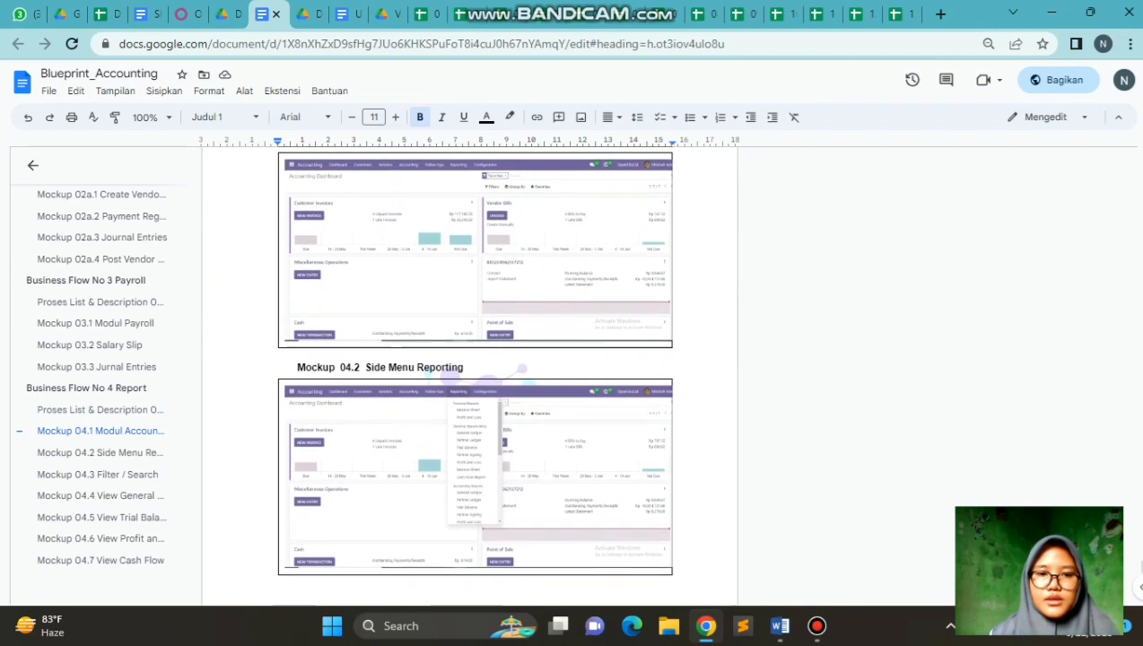
{"action": "scroll", "coordinate": [476, 377], "scroll_direction": "down", "scroll_amount": 8}
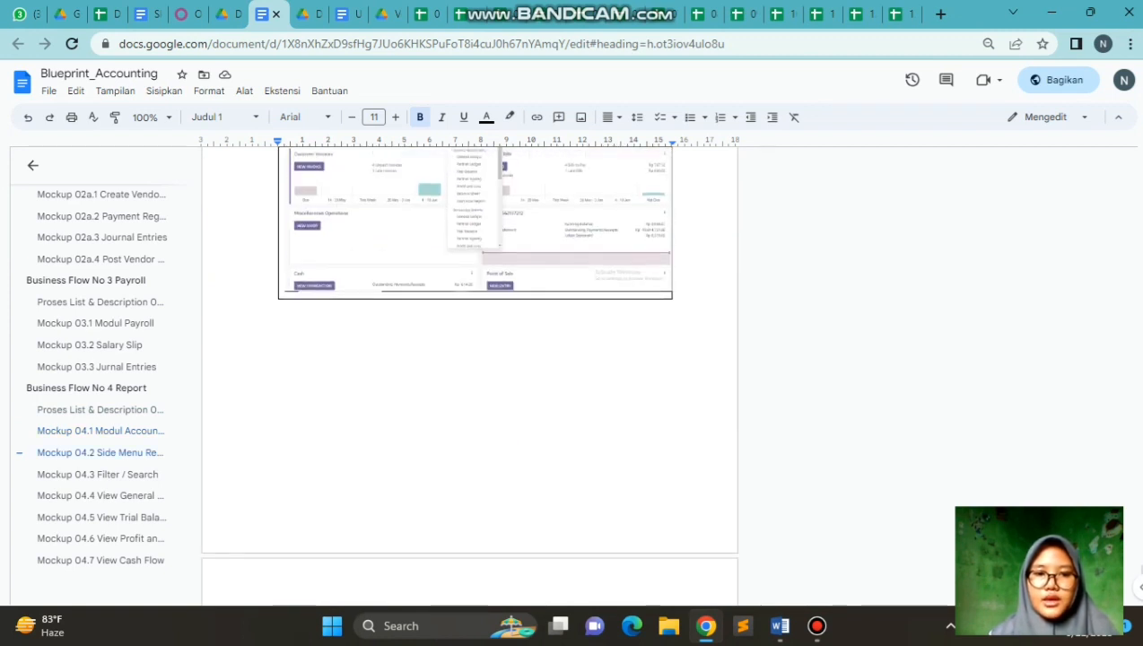
{"action": "scroll", "coordinate": [475, 377], "scroll_direction": "down", "scroll_amount": 20}
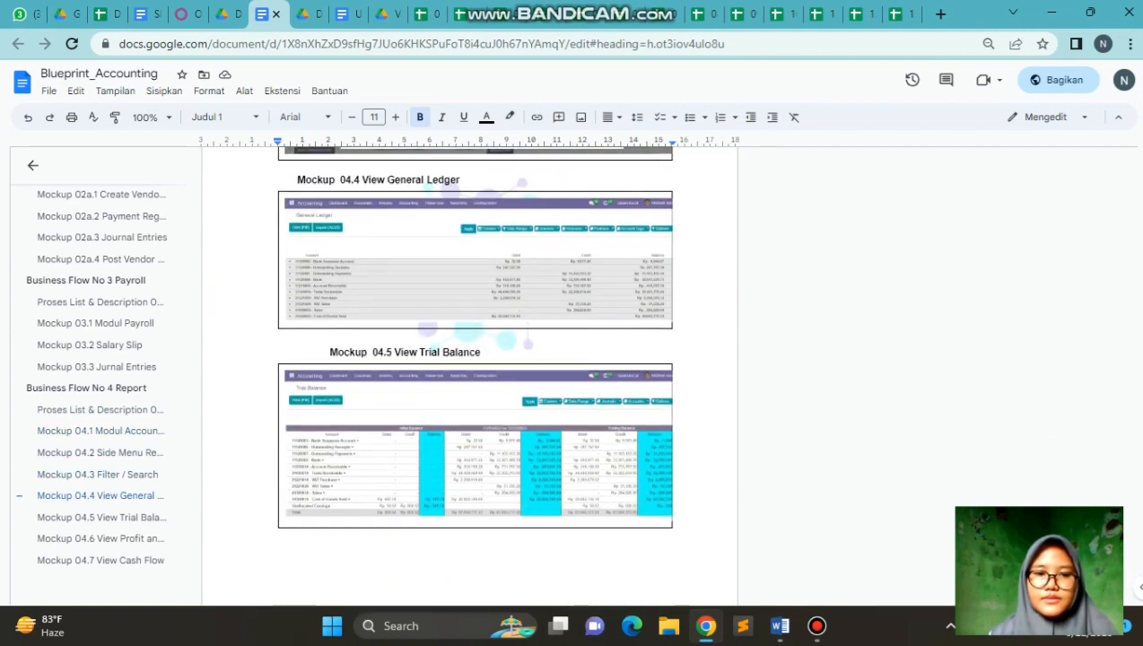
{"action": "scroll", "coordinate": [476, 377], "scroll_direction": "up", "scroll_amount": 3}
{"action": "scroll", "coordinate": [475, 377], "scroll_direction": "down", "scroll_amount": 7}
{"action": "scroll", "coordinate": [476, 377], "scroll_direction": "up", "scroll_amount": 6}
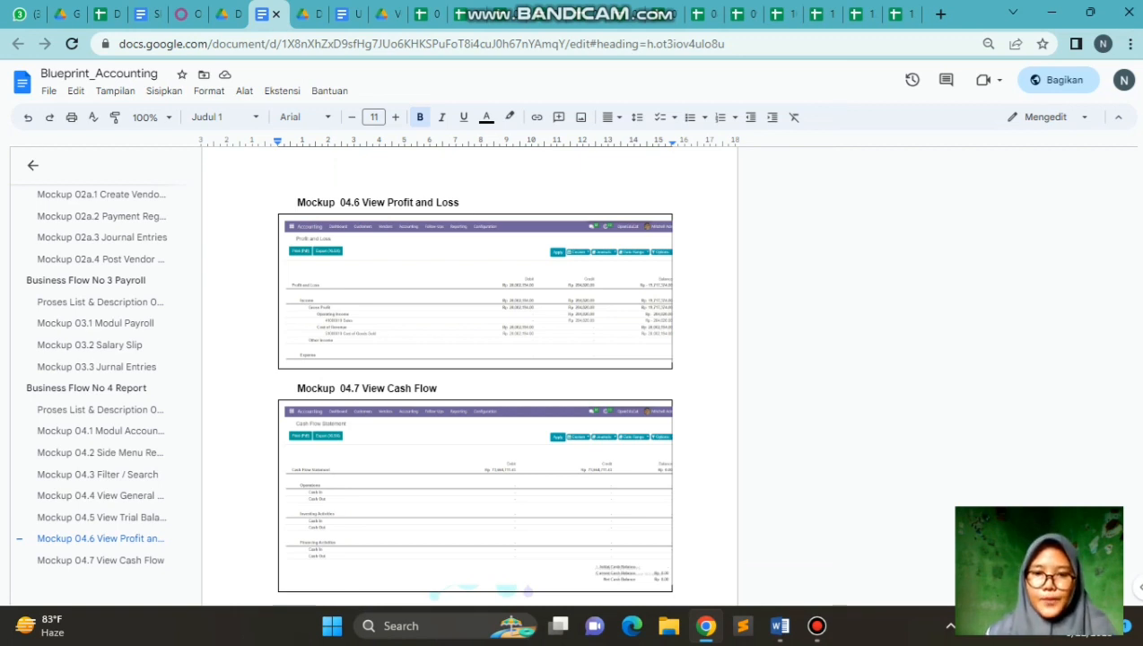
Step: Switch to the UAT_Accounting document and read through its whole Script List table
{"action": "key", "text": "alt+Tab"}
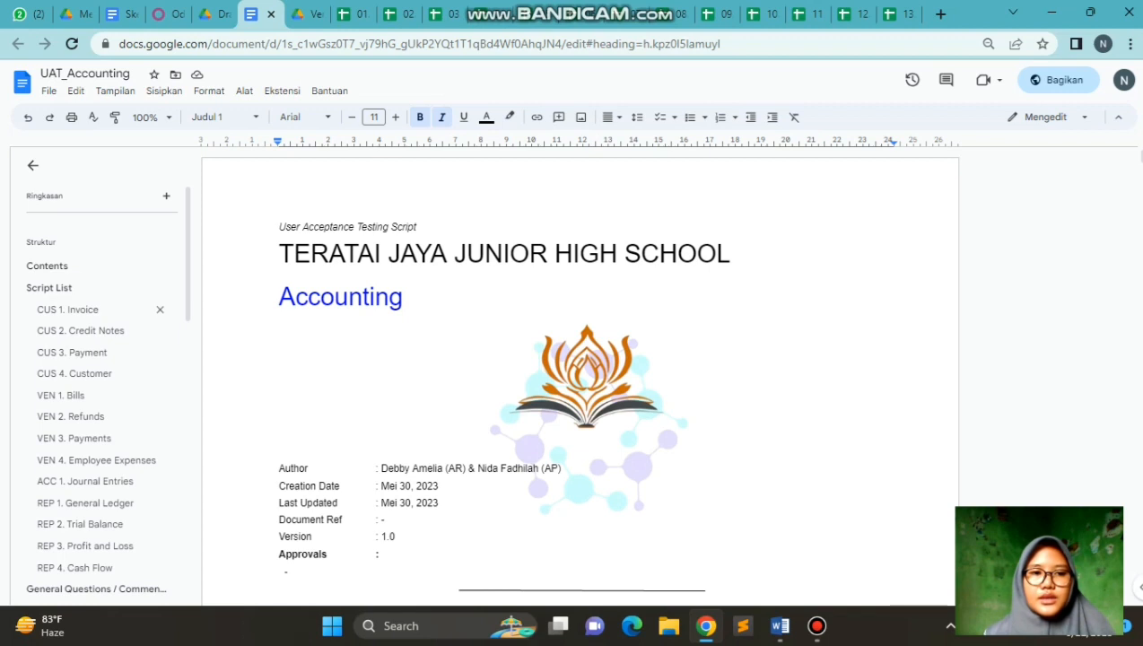
{"action": "left_click", "coordinate": [49, 287]}
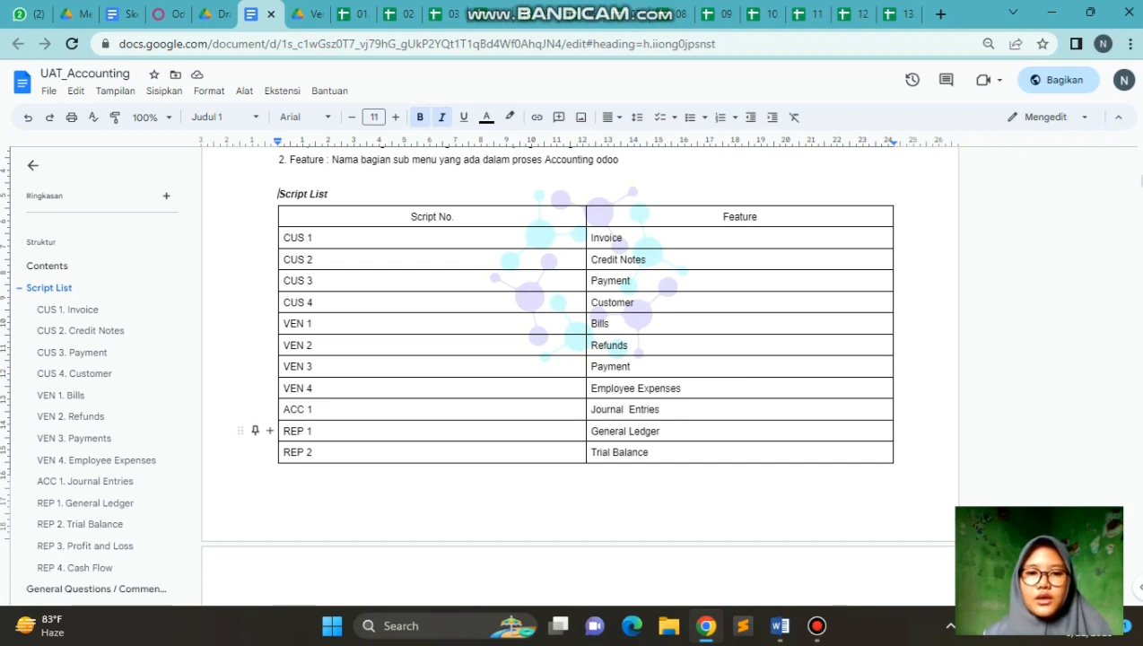
{"action": "scroll", "coordinate": [579, 359], "scroll_direction": "down", "scroll_amount": 2}
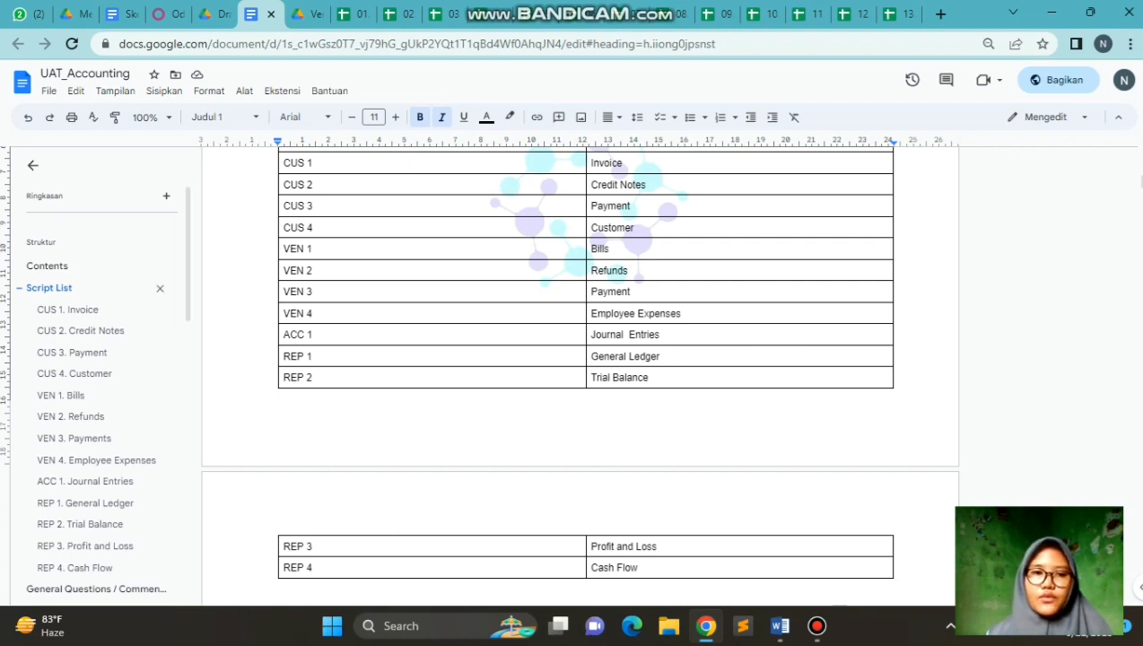
Step: View the customer test scripts in order: CUS 1 Invoice, CUS 2 Credit Notes, CUS 3 Payment and CUS 4 Customer
{"action": "left_click", "coordinate": [68, 310]}
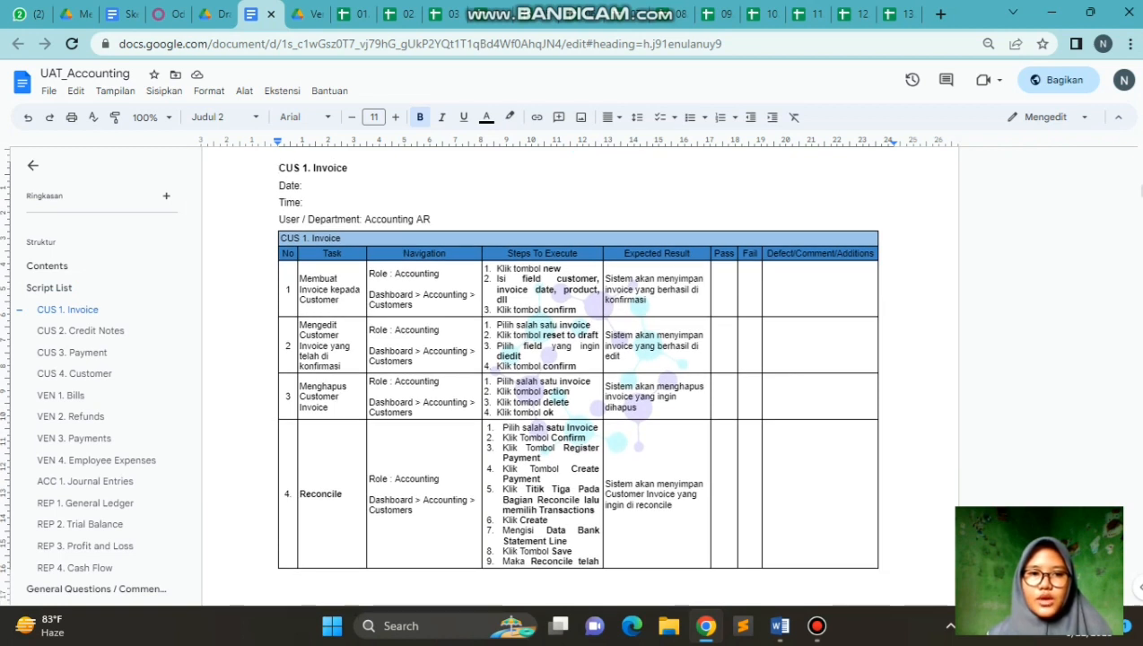
{"action": "left_click", "coordinate": [79, 330]}
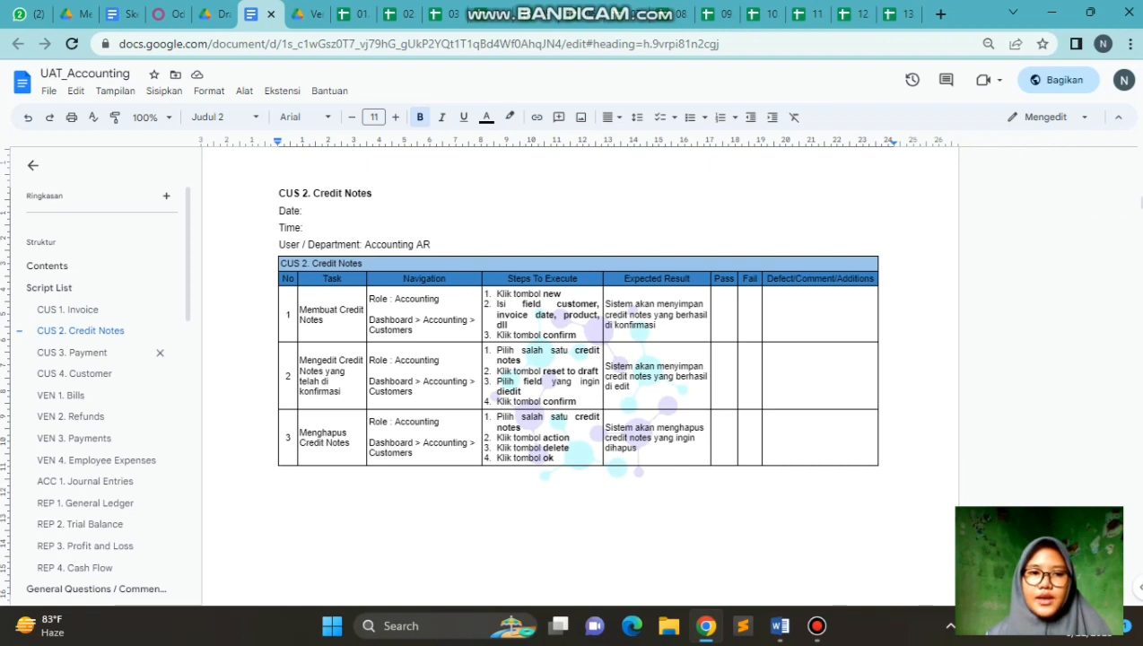
{"action": "left_click", "coordinate": [72, 352]}
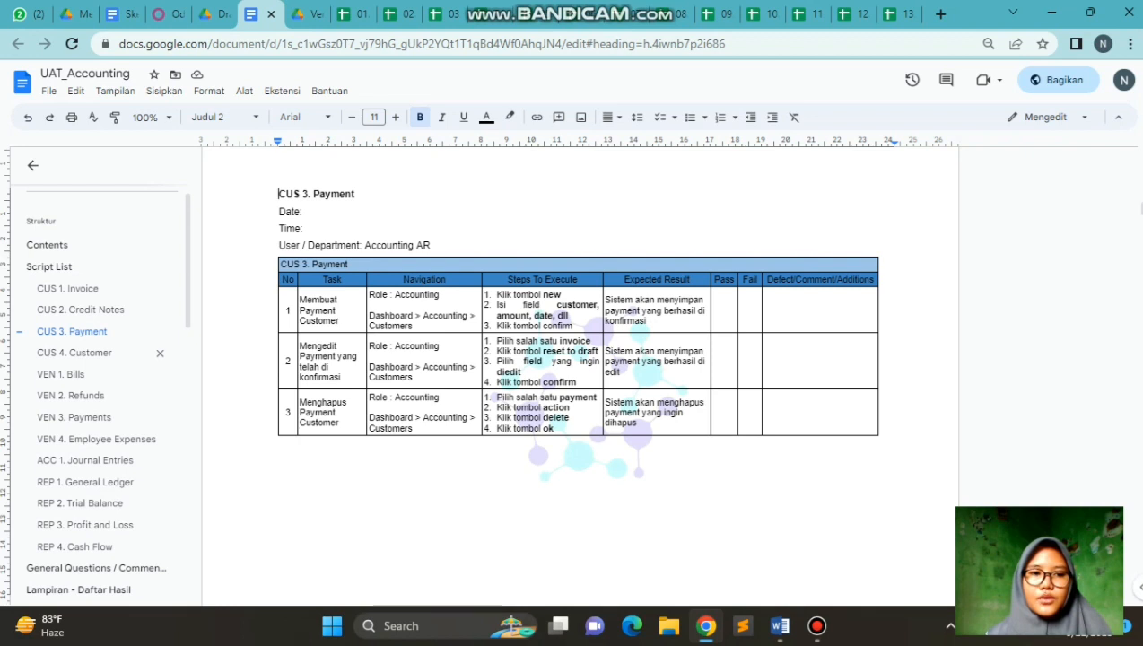
{"action": "left_click", "coordinate": [73, 353]}
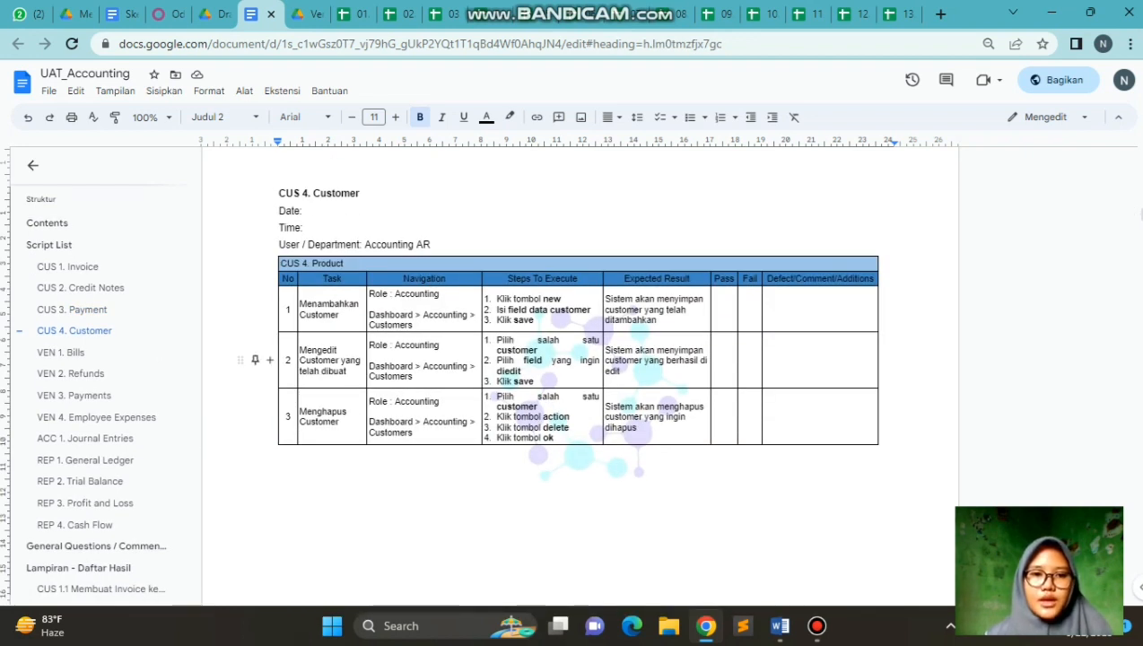
Step: View the vendor test scripts in order: VEN 1 Bills, VEN 2 Refunds, VEN 3 Payments and VEN 4 Employee Expenses
{"action": "left_click", "coordinate": [158, 353]}
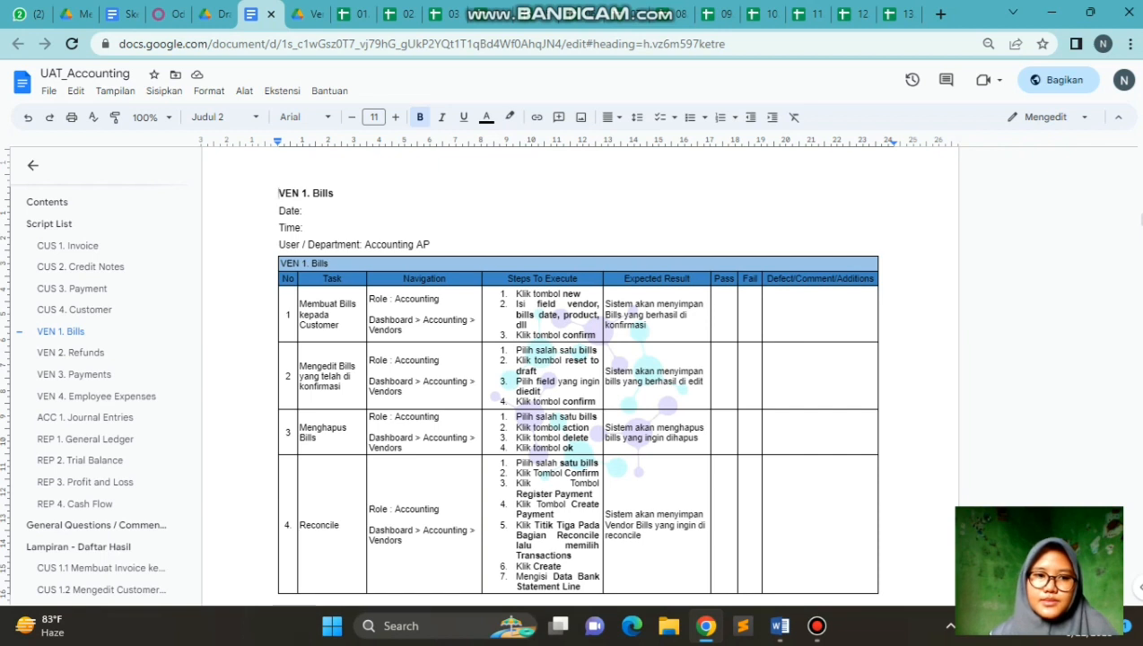
{"action": "left_click", "coordinate": [70, 353]}
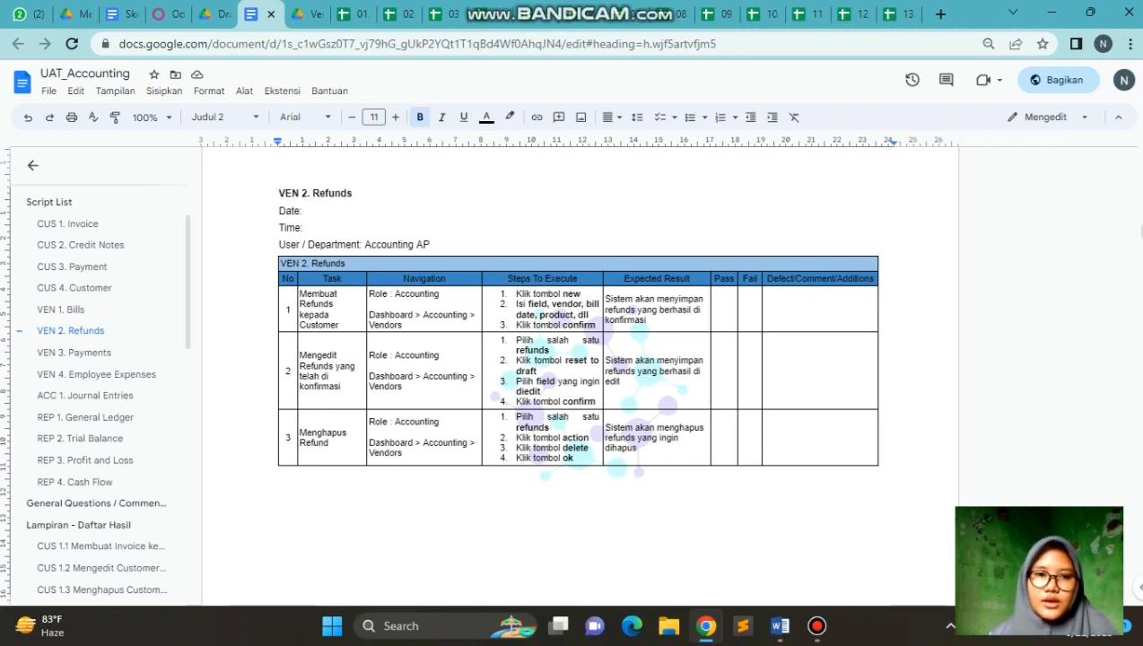
{"action": "left_click", "coordinate": [134, 352]}
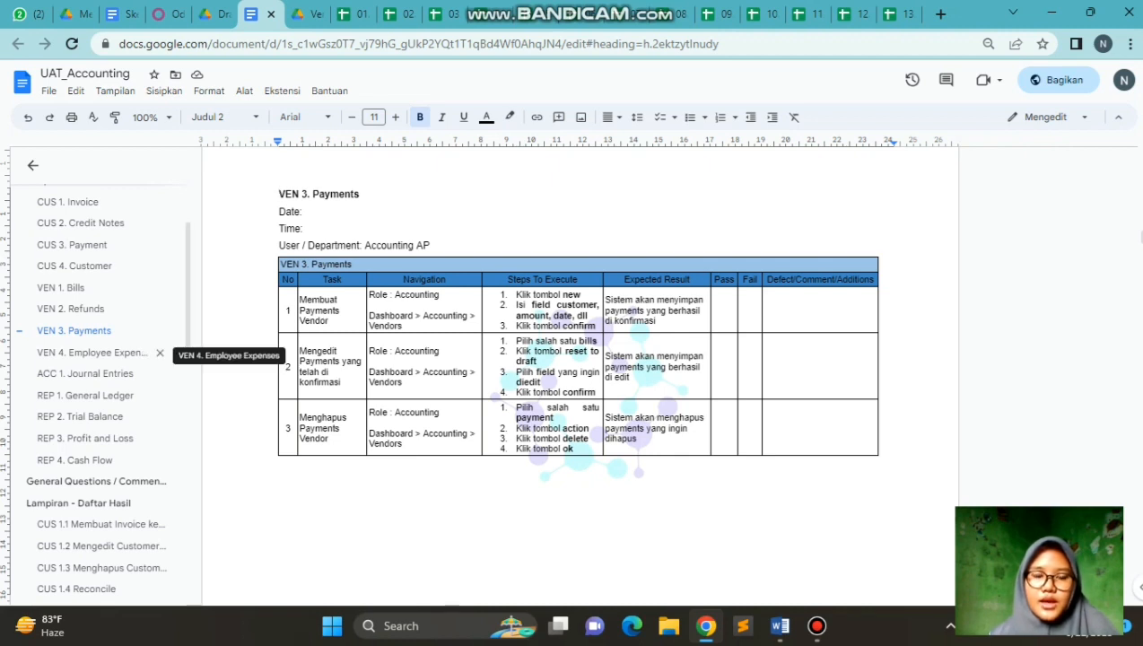
{"action": "left_click", "coordinate": [99, 352]}
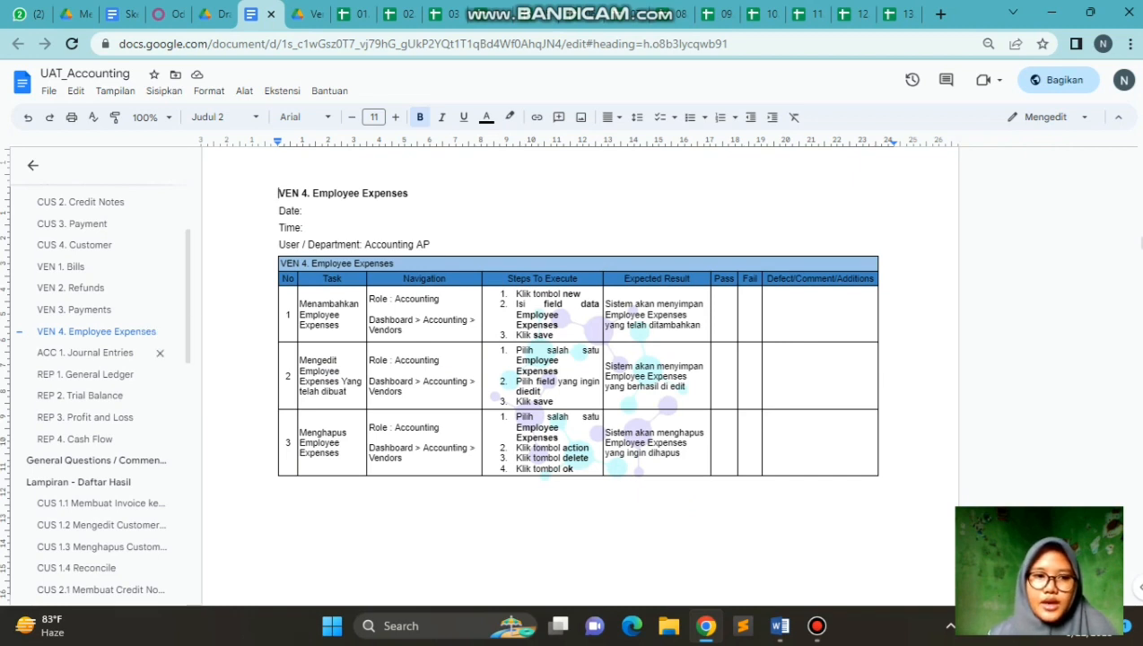
Step: View the ACC 1 Journal Entries script and the report scripts REP 1 General Ledger through REP 4 Cash Flow
{"action": "left_click", "coordinate": [143, 352]}
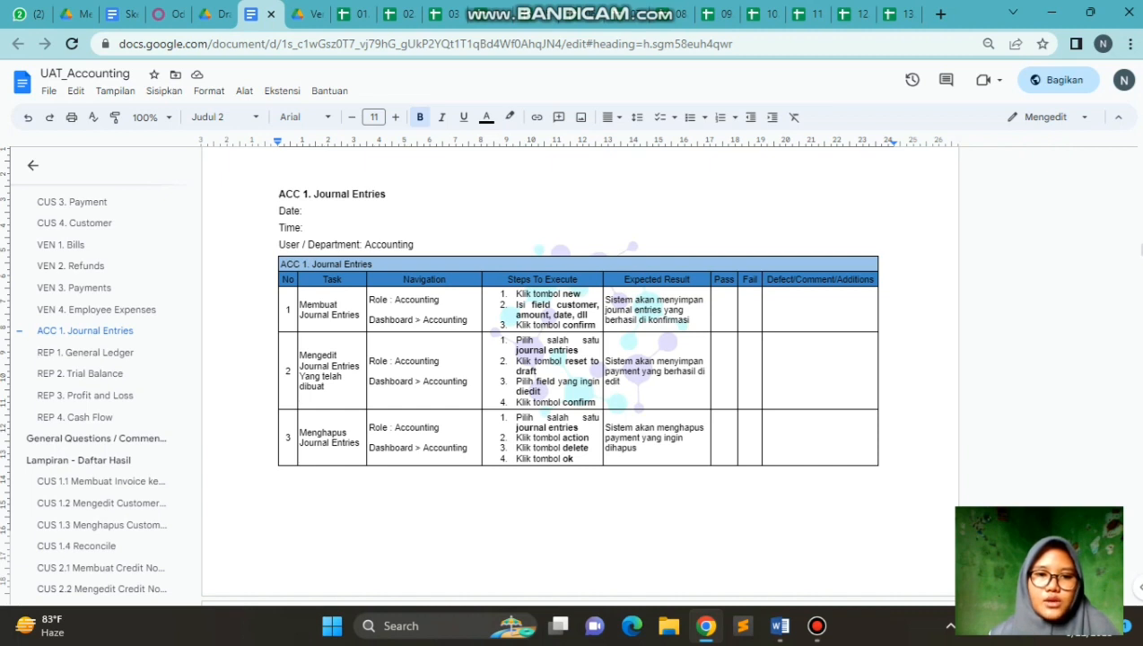
{"action": "left_click", "coordinate": [87, 352]}
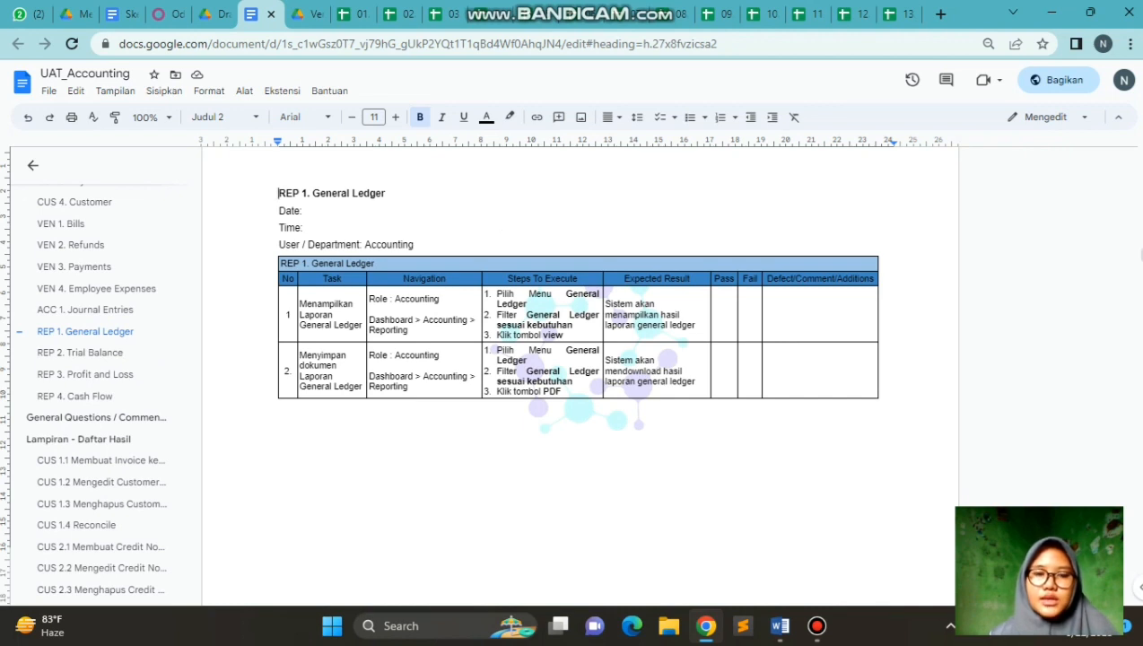
{"action": "left_click", "coordinate": [159, 352]}
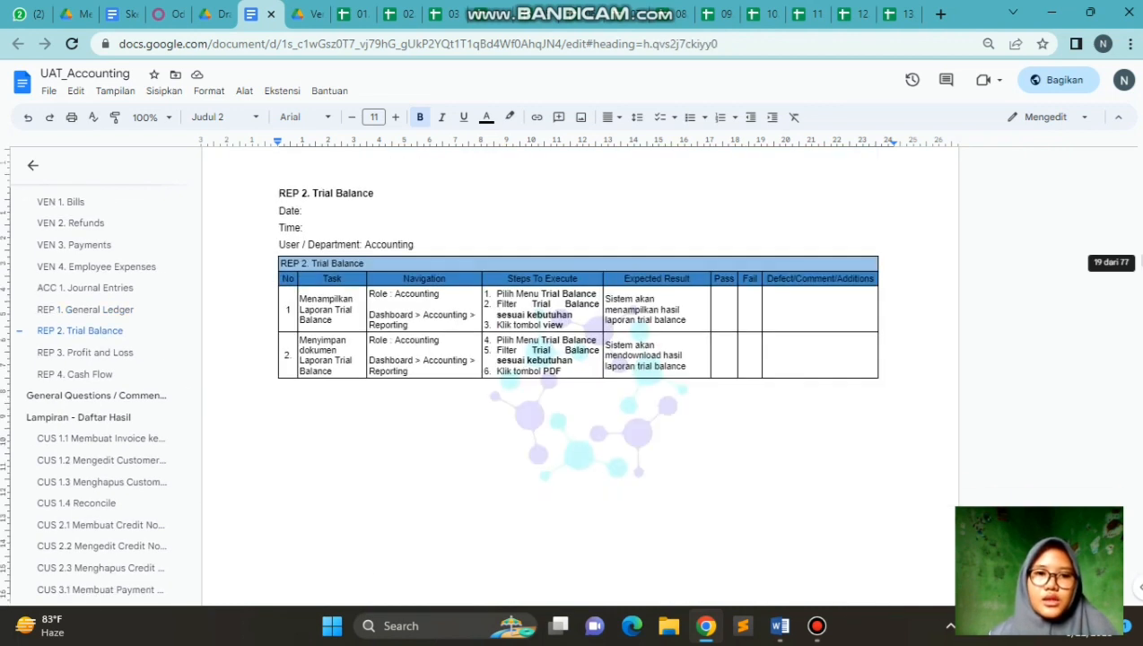
{"action": "left_click", "coordinate": [85, 353]}
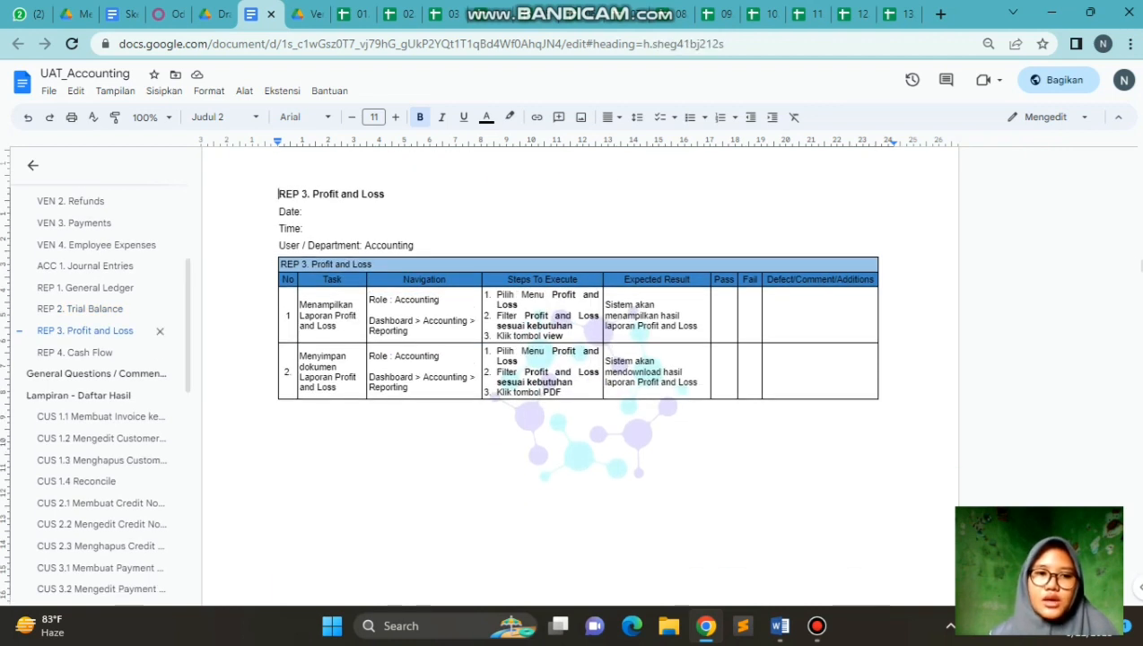
{"action": "left_click", "coordinate": [85, 352]}
Step: Go to the General Questions / Comments section and view its table
{"action": "scroll", "coordinate": [99, 314], "scroll_direction": "down", "scroll_amount": 4}
{"action": "scroll", "coordinate": [98, 314], "scroll_direction": "up", "scroll_amount": 2}
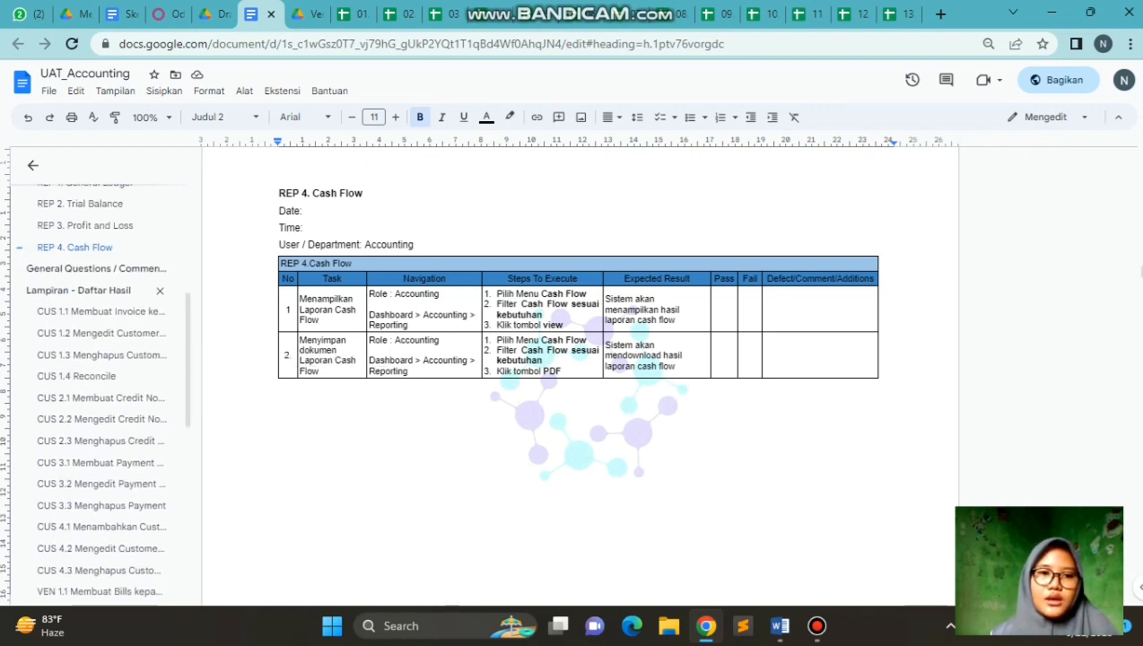
{"action": "left_click", "coordinate": [144, 269]}
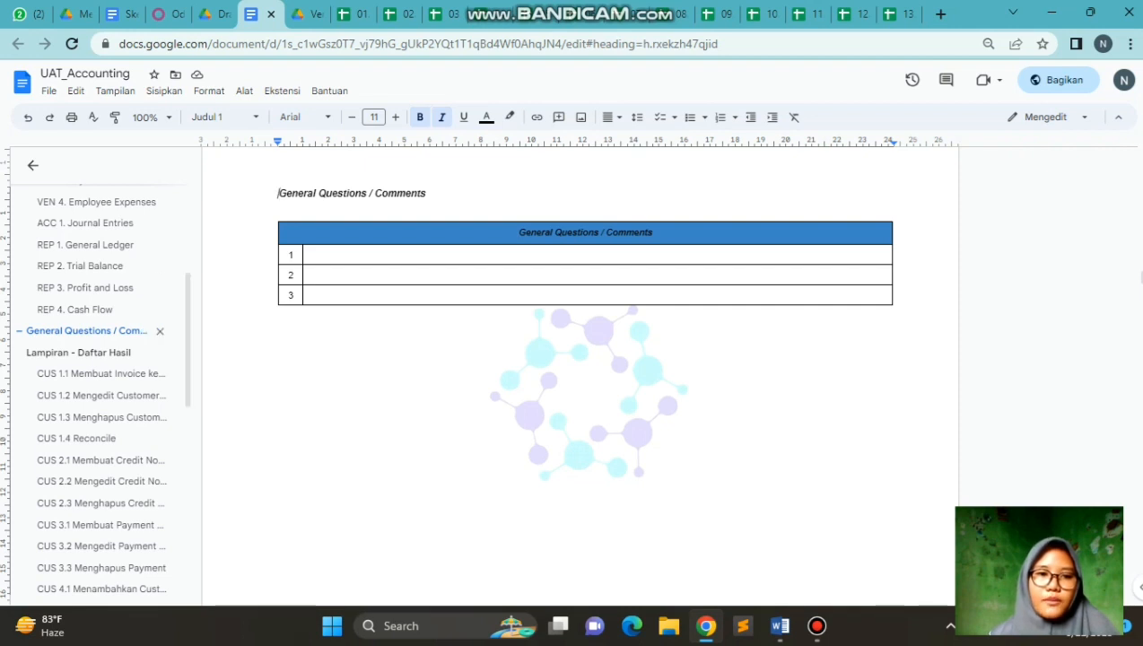
Step: Go to the Lampiran - Daftar Hasil appendix and look over its entries in the document outline
{"action": "left_click", "coordinate": [159, 353]}
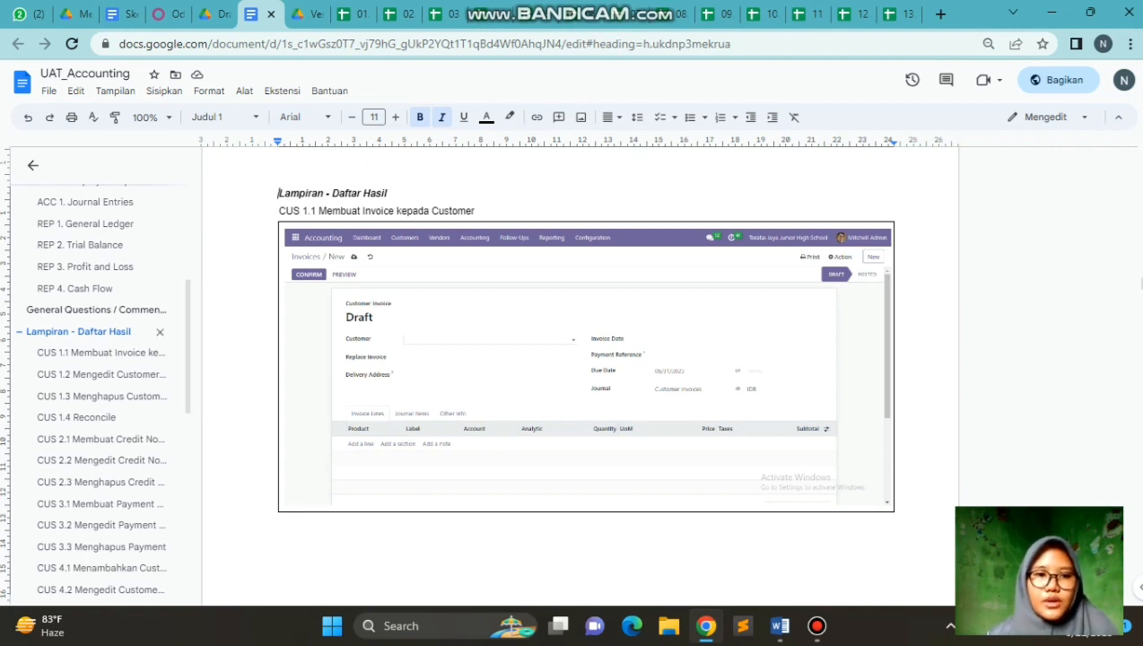
{"action": "scroll", "coordinate": [152, 409], "scroll_direction": "up", "scroll_amount": 1}
{"action": "scroll", "coordinate": [154, 408], "scroll_direction": "down", "scroll_amount": 4}
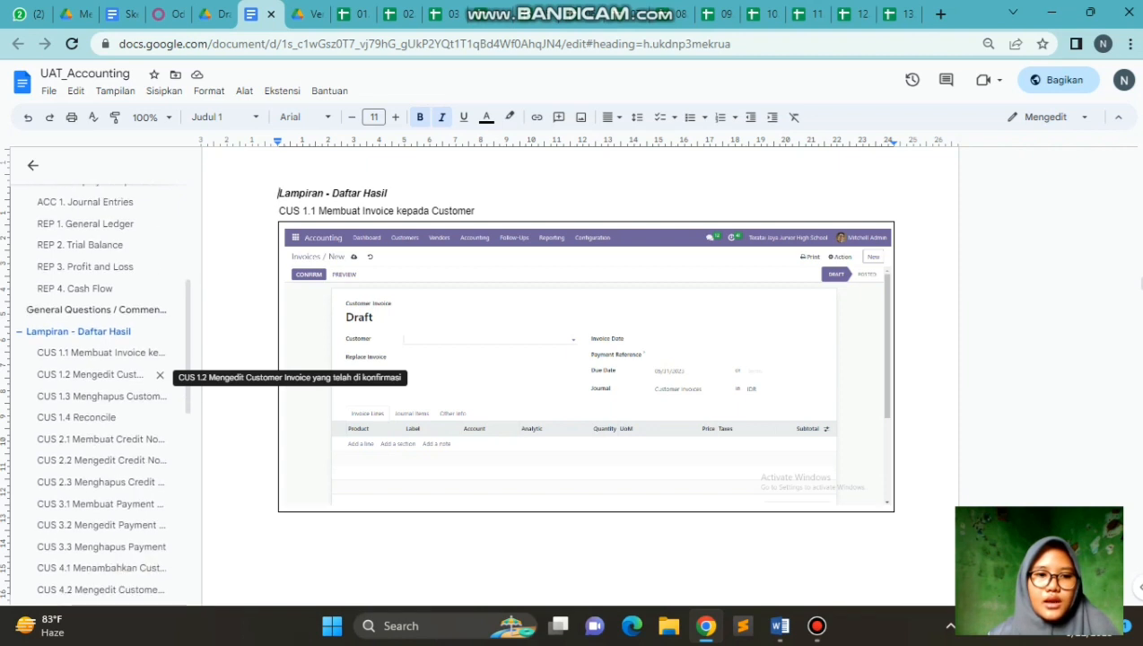
{"action": "scroll", "coordinate": [155, 399], "scroll_direction": "up", "scroll_amount": 7}
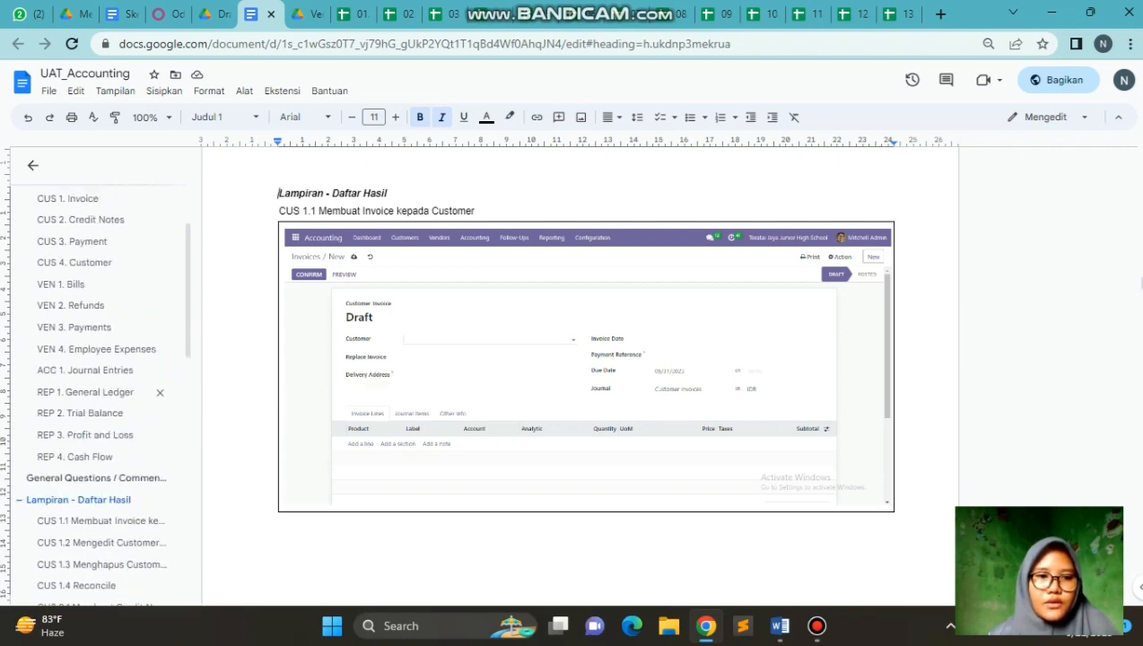
Step: View the VEN 1 Bills script and go to its appendix result, VEN 1.1 Membuat Bills kepada Customer
{"action": "left_click", "coordinate": [90, 284]}
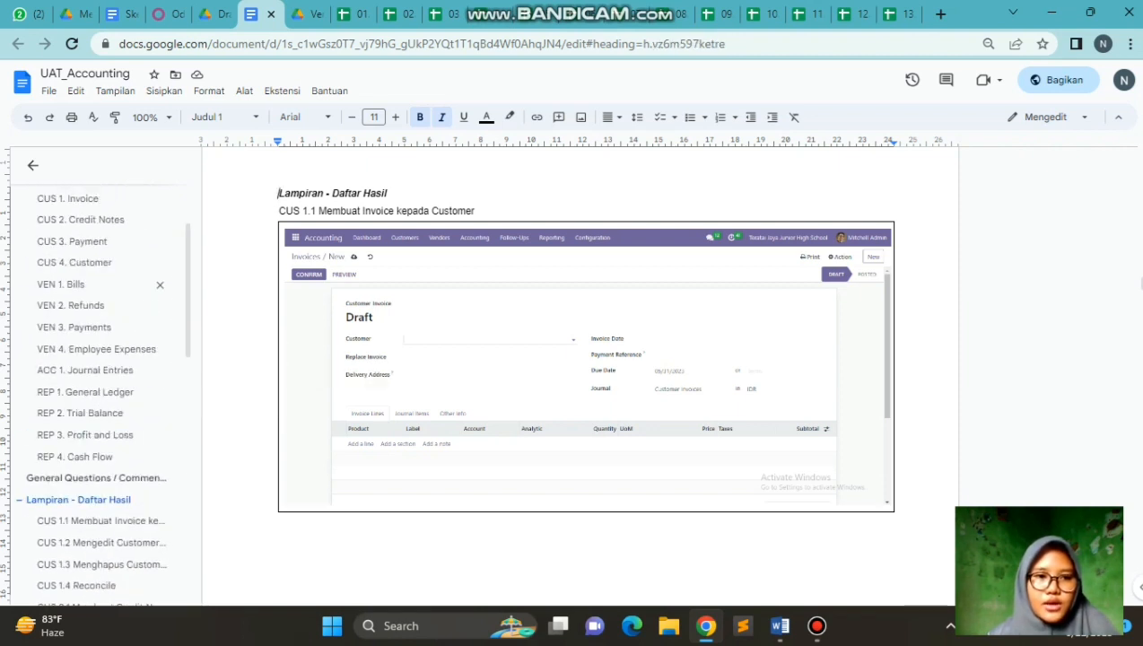
{"action": "scroll", "coordinate": [108, 395], "scroll_direction": "down", "scroll_amount": 5}
{"action": "scroll", "coordinate": [108, 377], "scroll_direction": "down", "scroll_amount": 3}
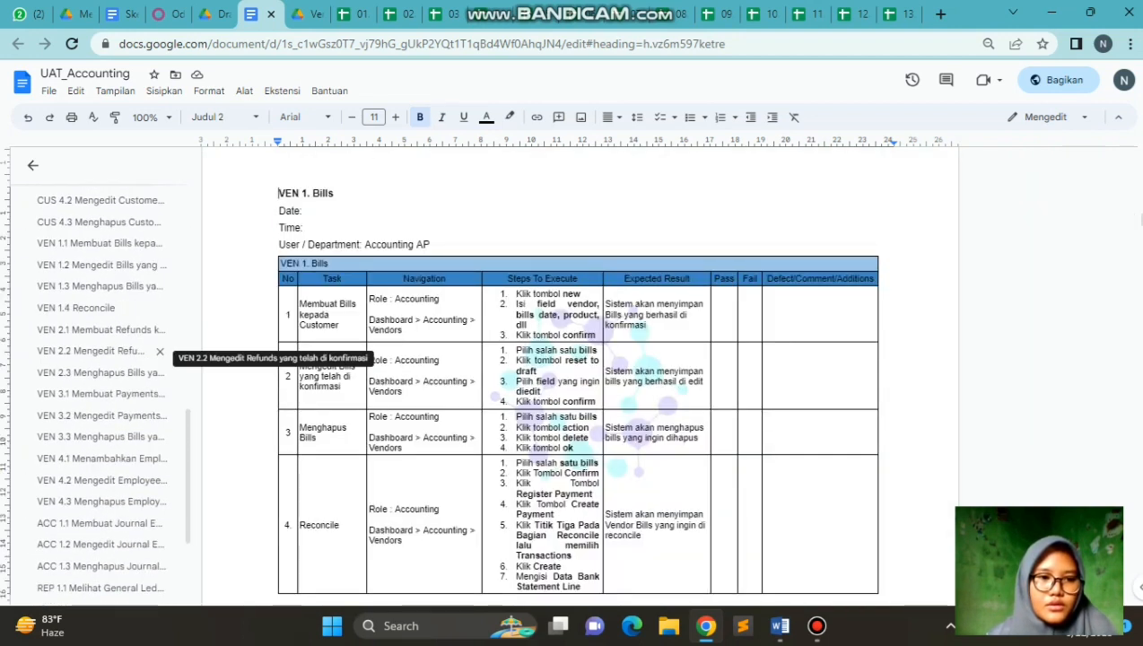
{"action": "left_click", "coordinate": [99, 243]}
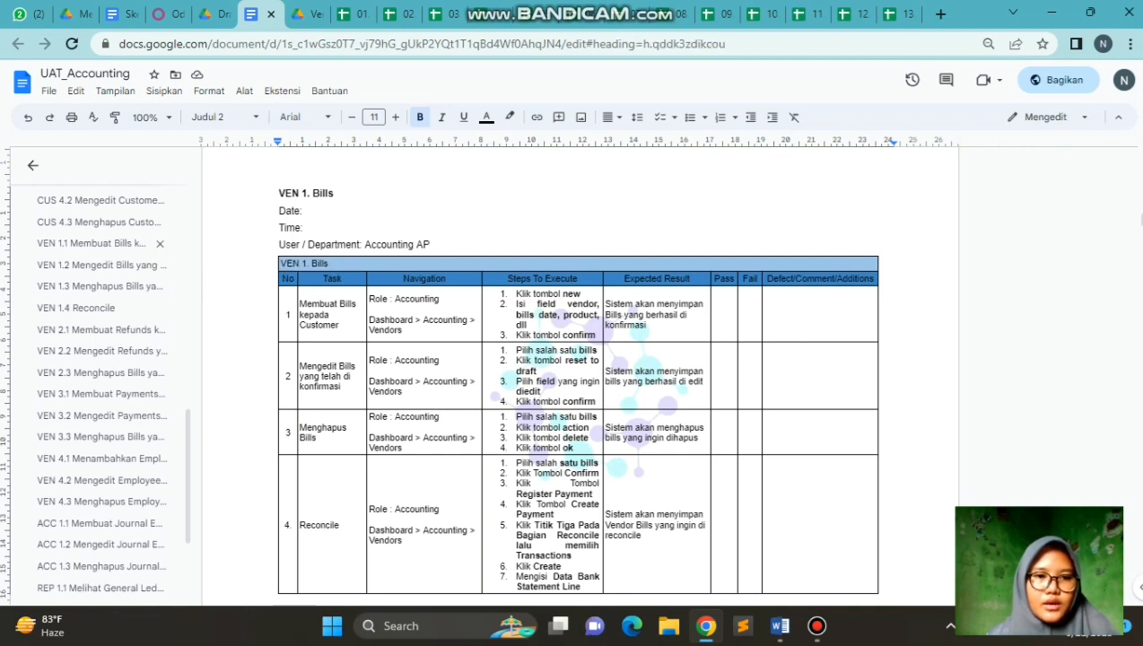
Step: Look back over the preceding CUS 4.2 and CUS 4.3 customer editing and deletion results in the appendix
{"action": "scroll", "coordinate": [575, 376], "scroll_direction": "up", "scroll_amount": 3}
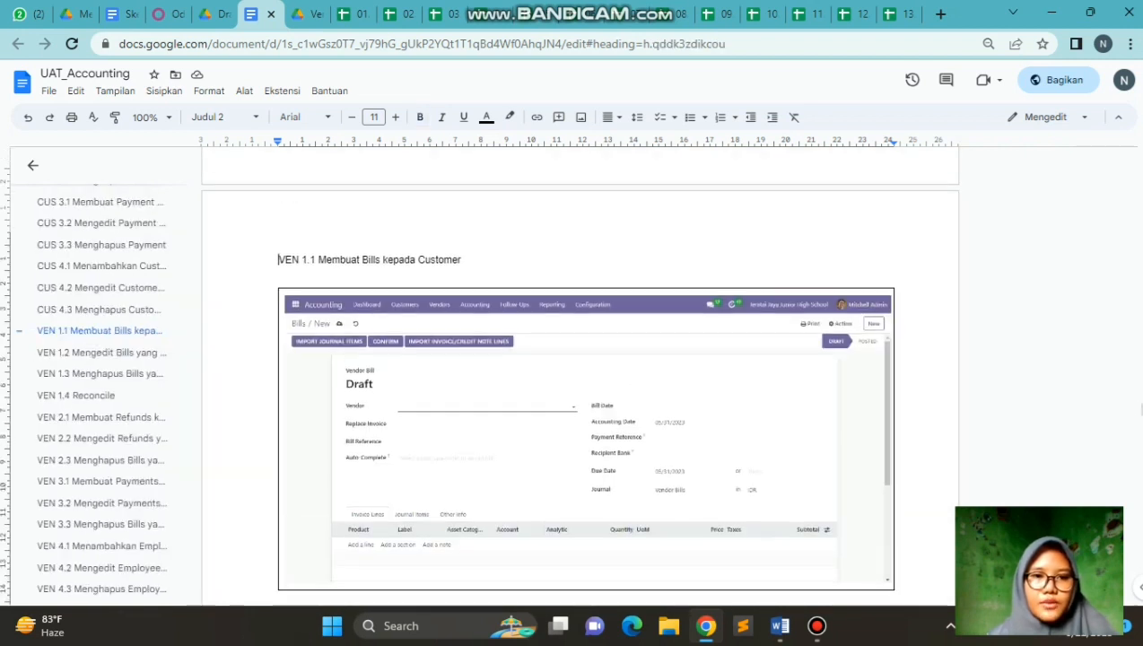
{"action": "scroll", "coordinate": [579, 377], "scroll_direction": "up", "scroll_amount": 5}
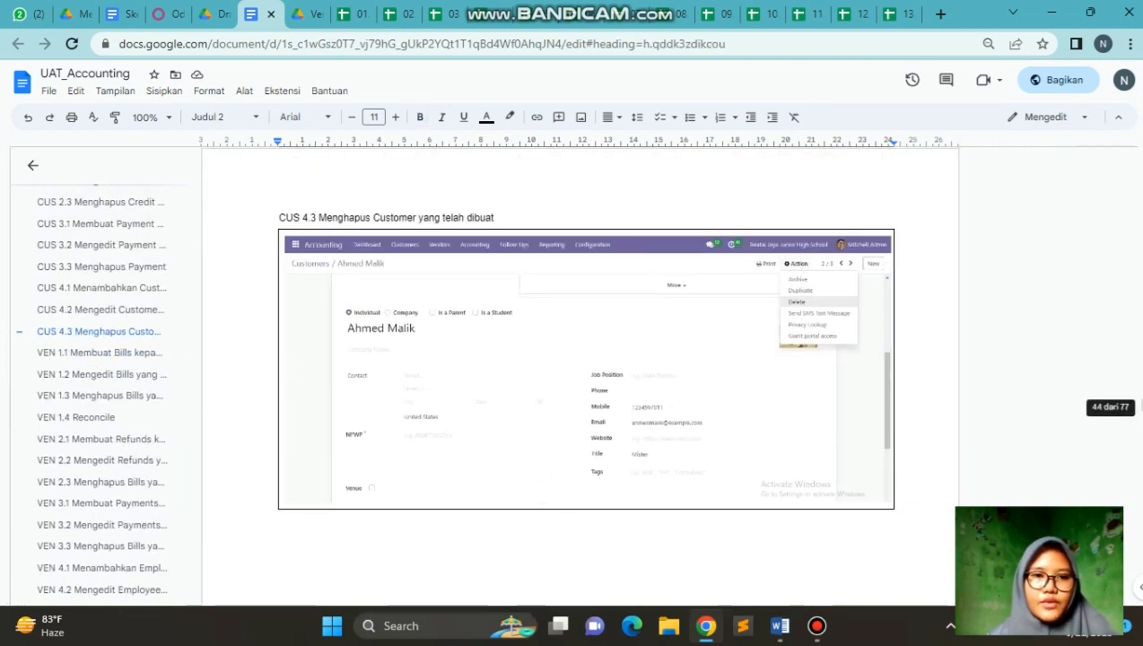
{"action": "scroll", "coordinate": [579, 377], "scroll_direction": "up", "scroll_amount": 4}
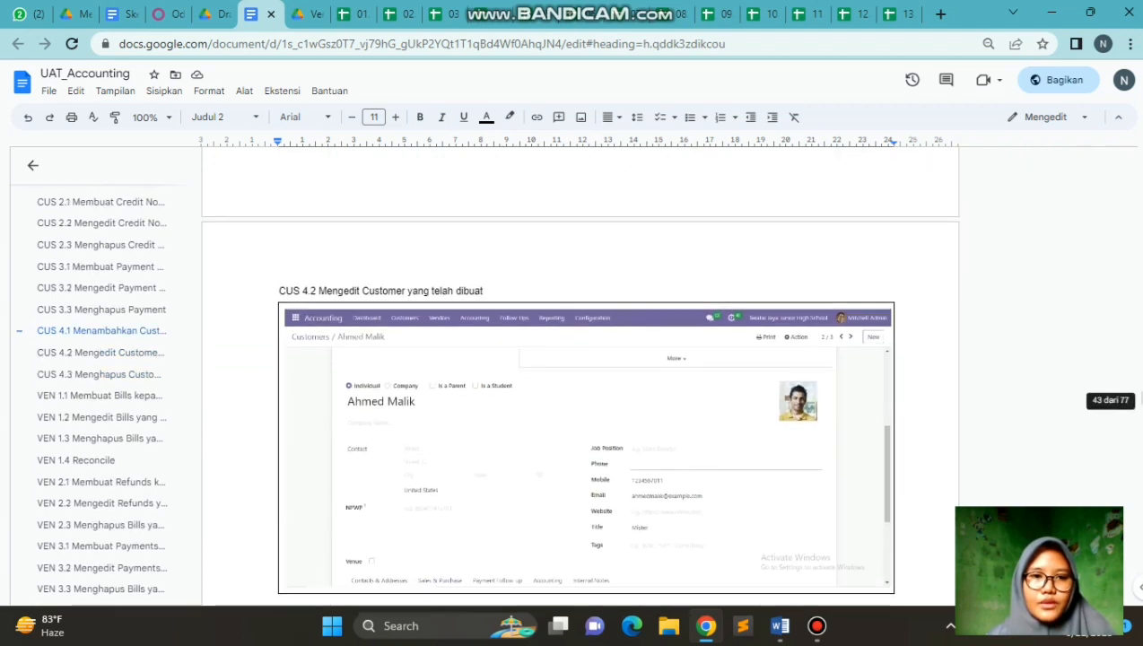
{"action": "scroll", "coordinate": [579, 376], "scroll_direction": "down", "scroll_amount": 5}
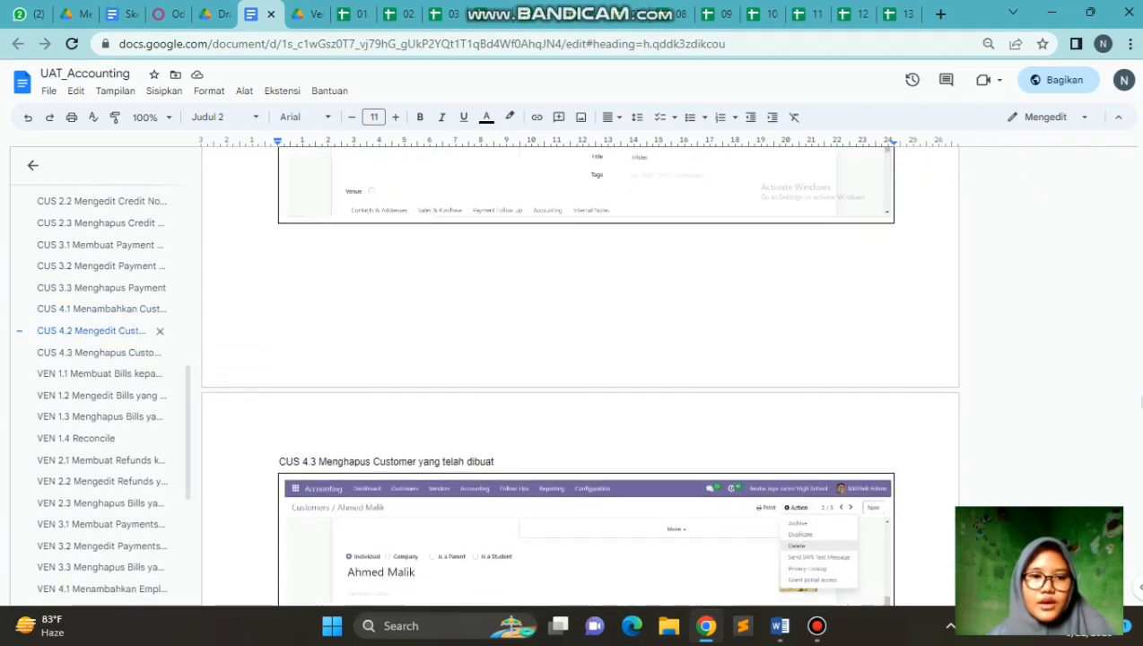
Step: View appendix results ACC 1.3 journal entry deletion, REP 4.1 Cash Flow and REP 2.1 Trial Balance, and return to the document's Contents heading
{"action": "scroll", "coordinate": [135, 388], "scroll_direction": "down", "scroll_amount": 3}
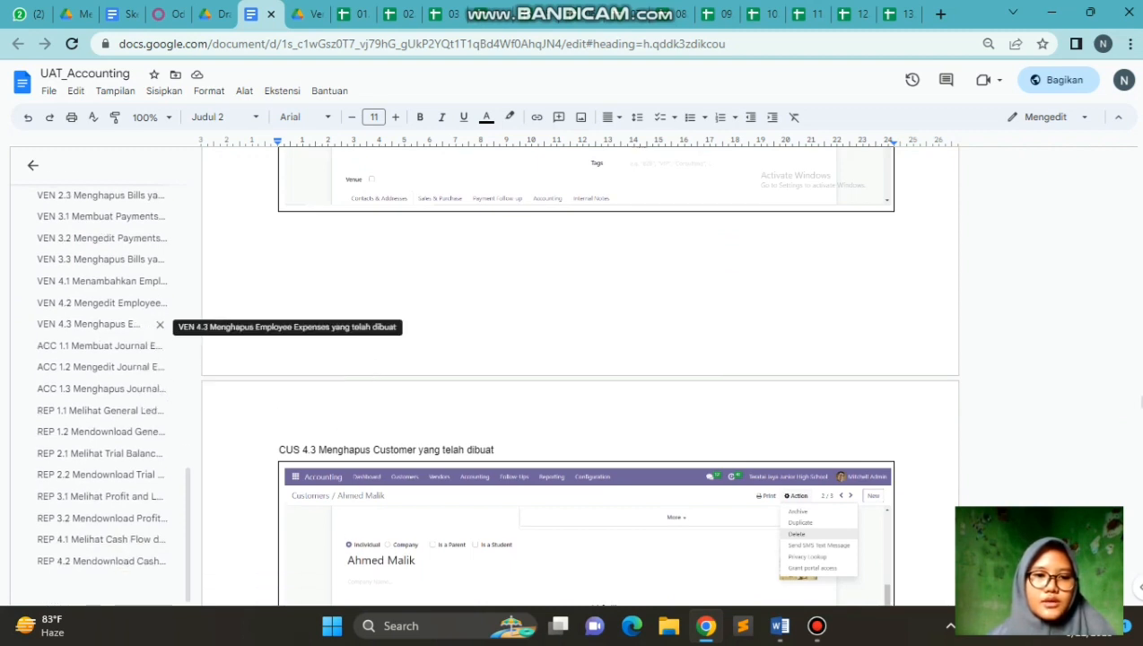
{"action": "left_click", "coordinate": [100, 389]}
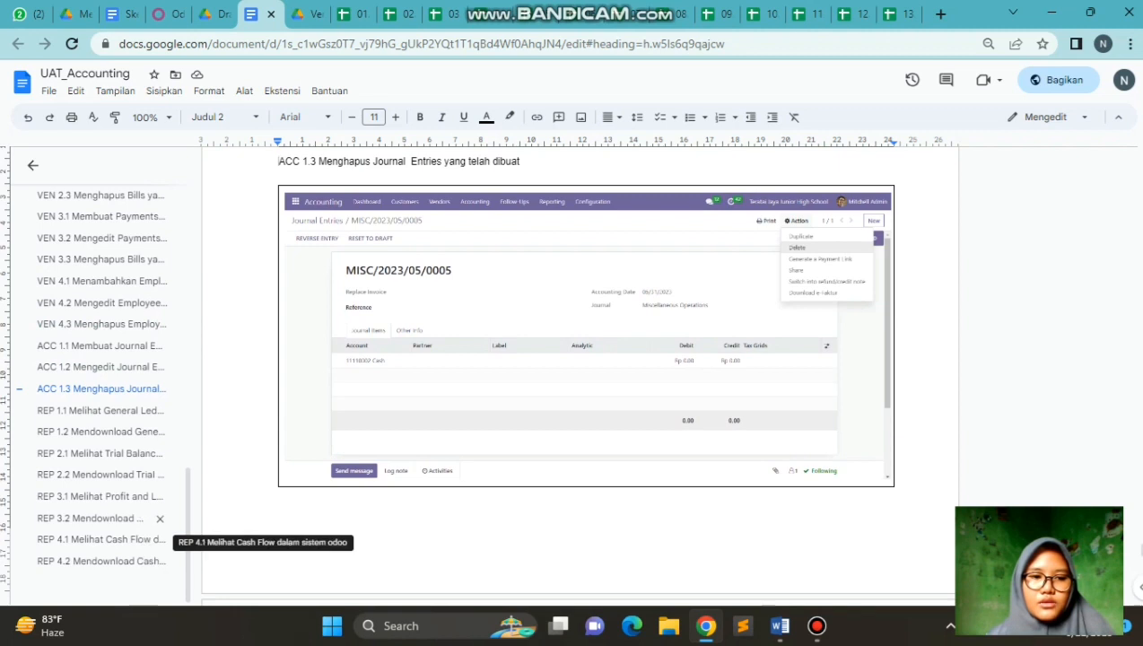
{"action": "left_click", "coordinate": [90, 539]}
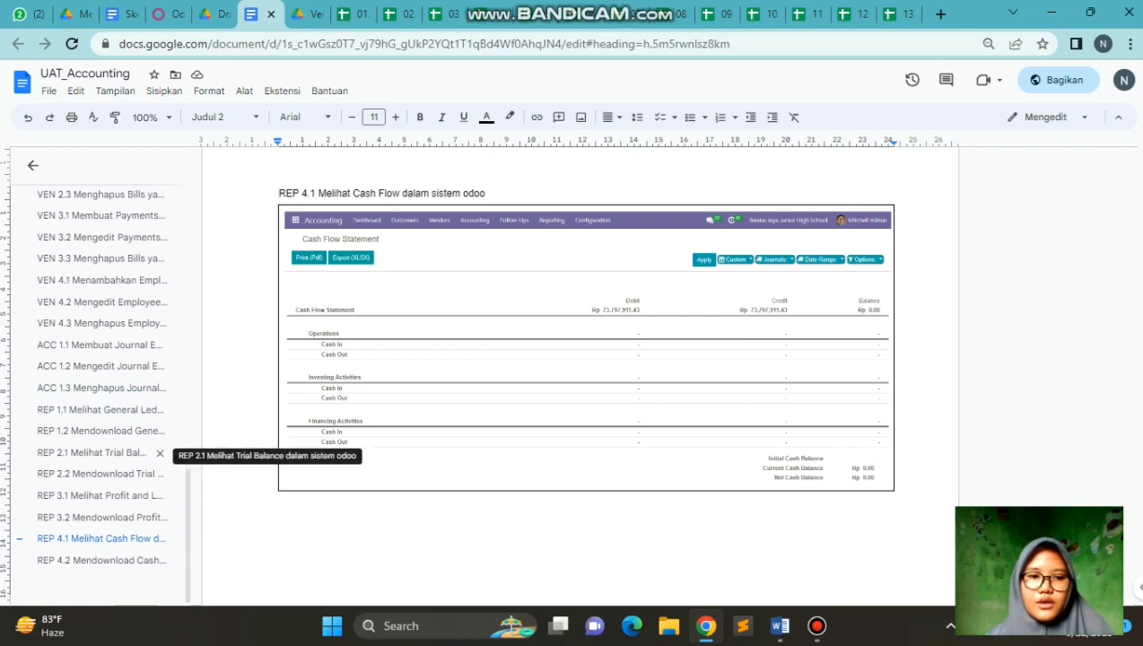
{"action": "left_click", "coordinate": [99, 453]}
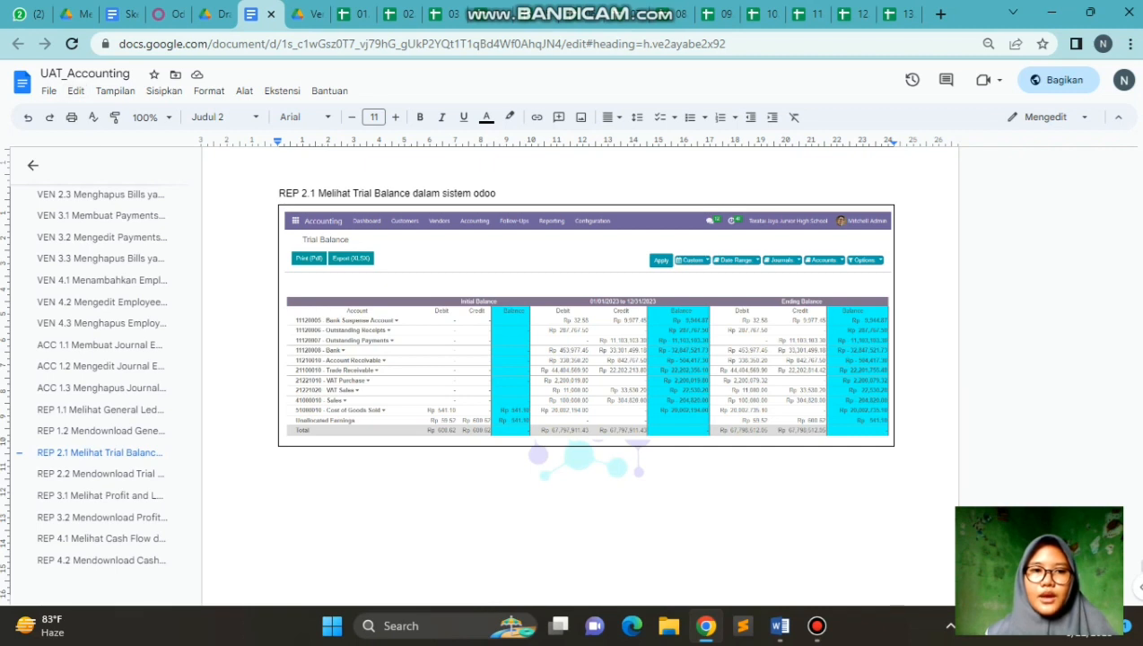
{"action": "scroll", "coordinate": [103, 377], "scroll_direction": "up", "scroll_amount": 15}
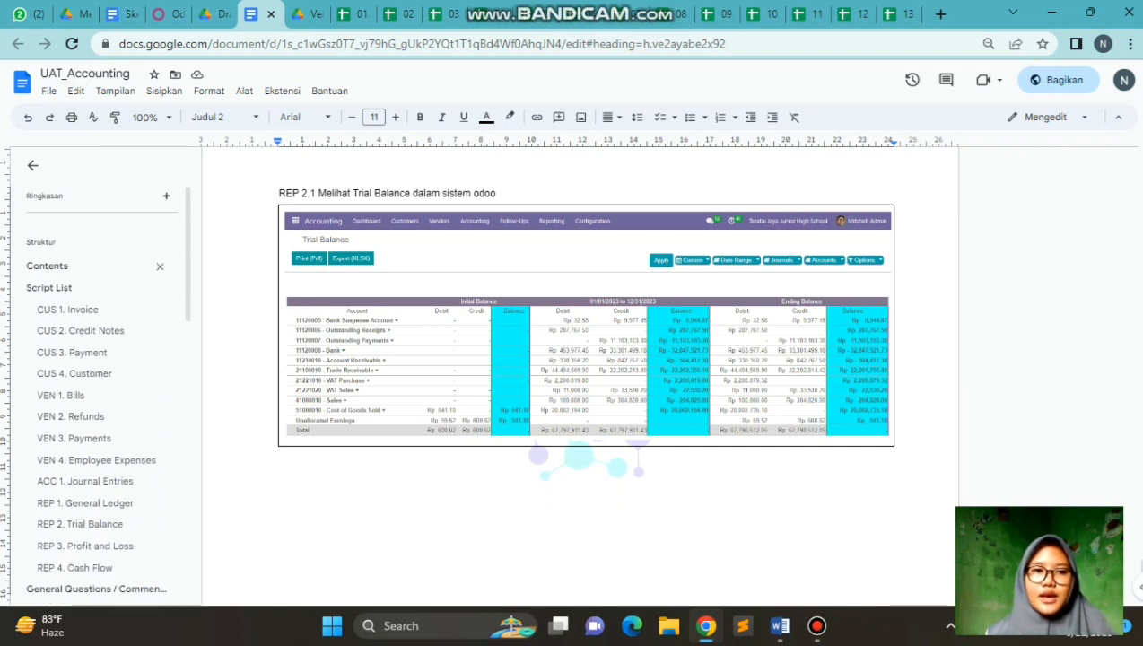
{"action": "left_click", "coordinate": [47, 266]}
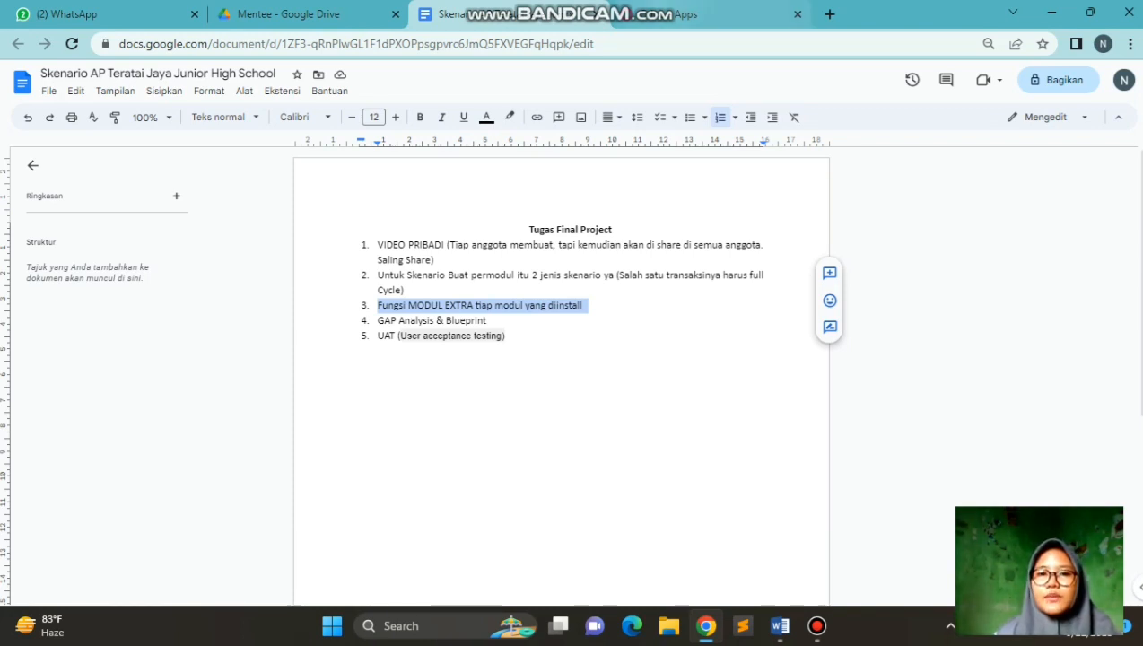
Step: Switch to the Odoo Apps page and search the modules for "Odoo 16 accounting"
{"action": "key", "text": "ctrl+Tab"}
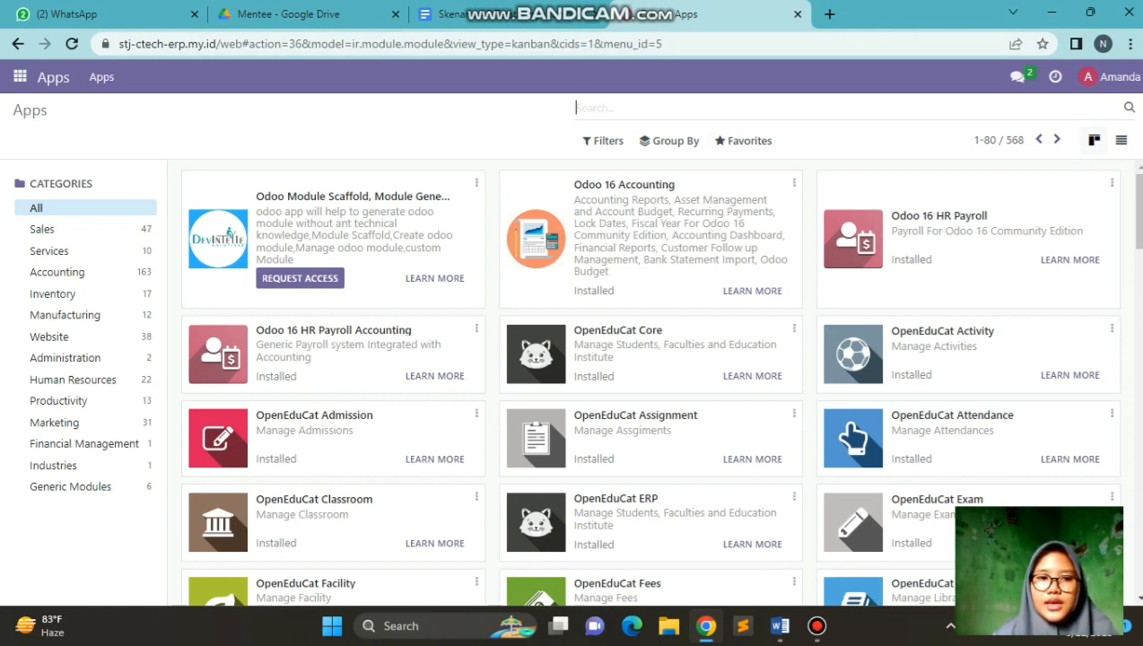
{"action": "key", "text": "Caps_Lock"}
{"action": "type", "text": "O"}
{"action": "key", "text": "Caps_Lock"}
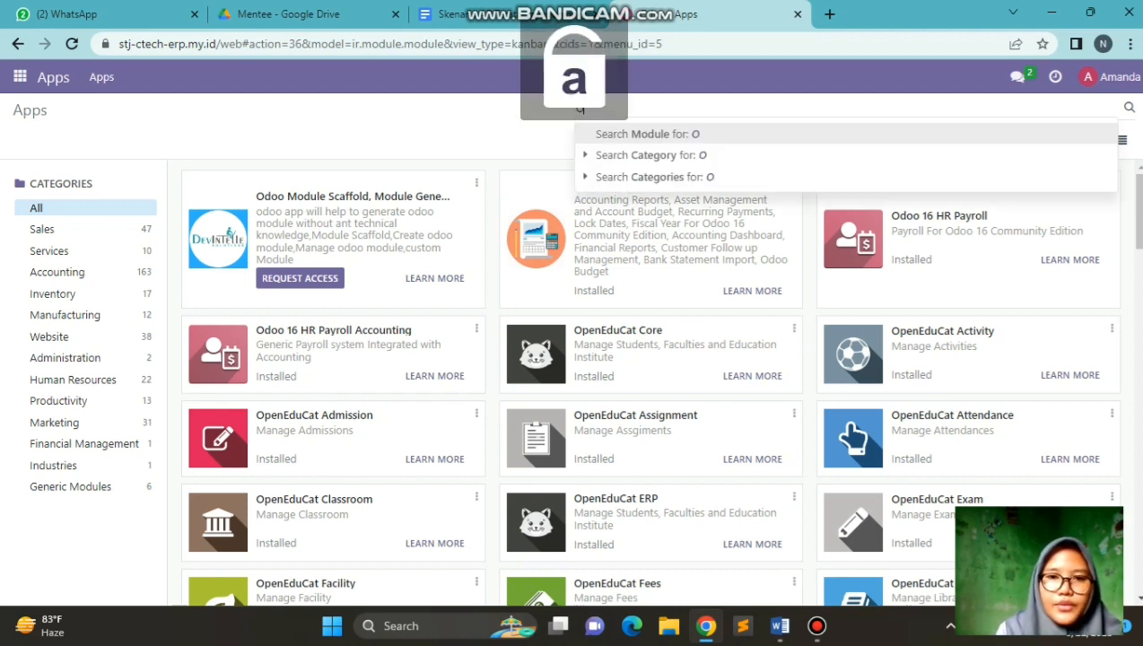
{"action": "type", "text": "o"}
{"action": "key", "text": "BackSpace"}
{"action": "type", "text": "doo"}
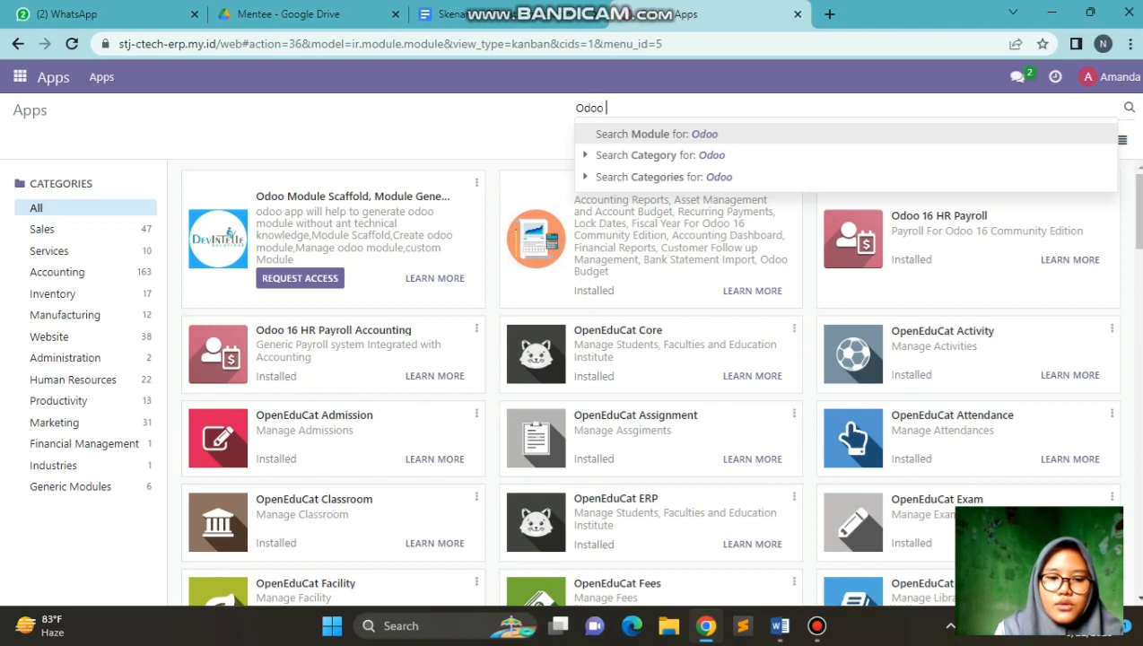
{"action": "type", "text": " 1"}
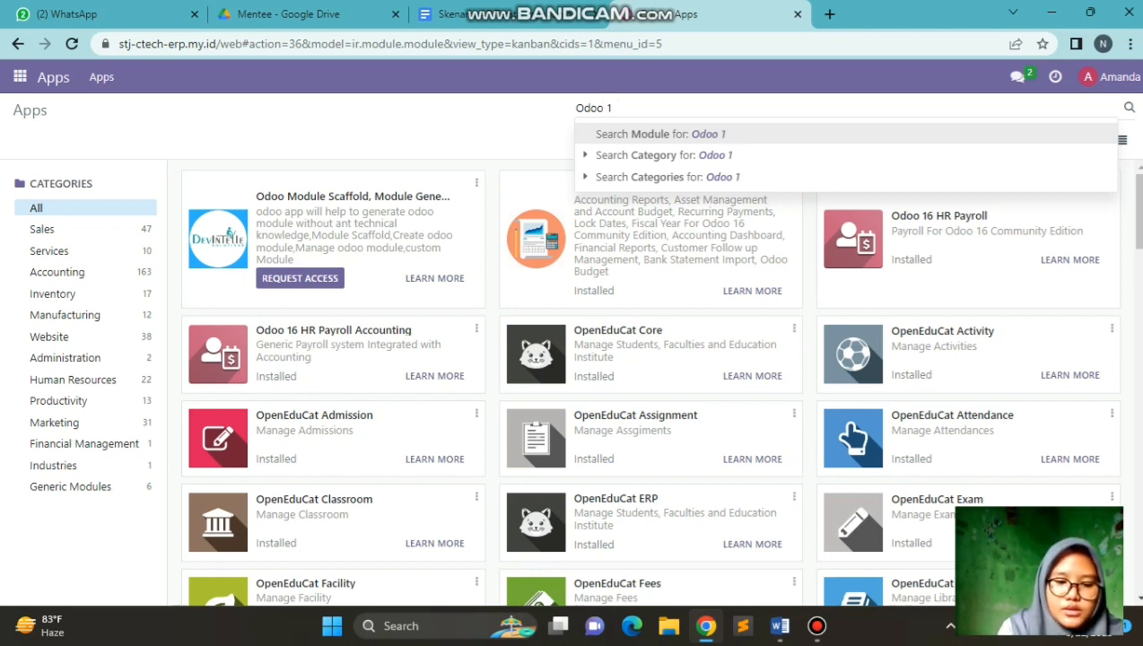
{"action": "type", "text": "6 acc"}
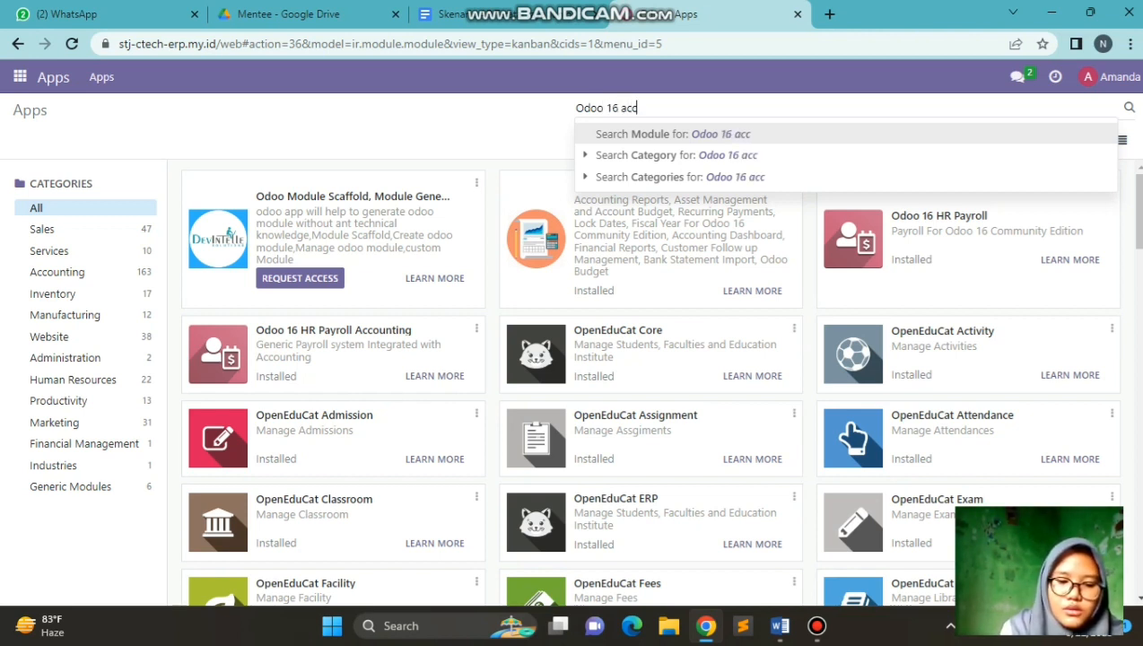
{"action": "type", "text": "ounting"}
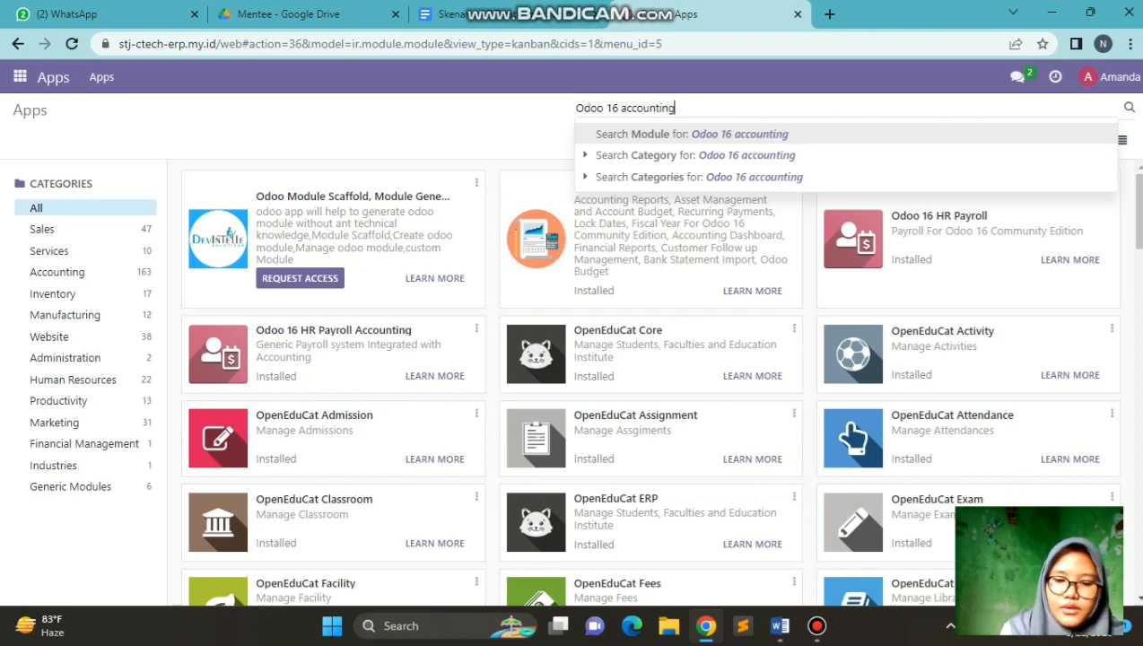
{"action": "key", "text": "Return"}
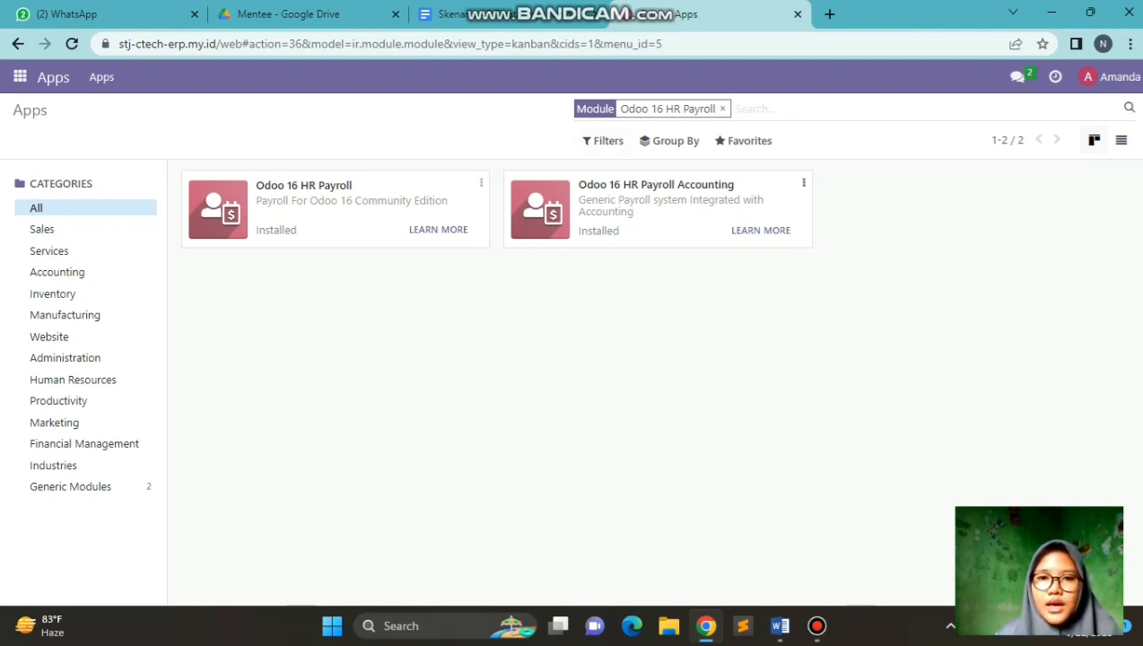
Step: Highlight the Odoo 16 HR Payroll Accounting module name, and with the Reconcile search cleared, highlight All in one Dynamic Financial Reports
{"action": "left_click_drag", "start_coordinate": [578, 185], "coordinate": [720, 185]}
{"action": "left_click", "coordinate": [720, 185]}
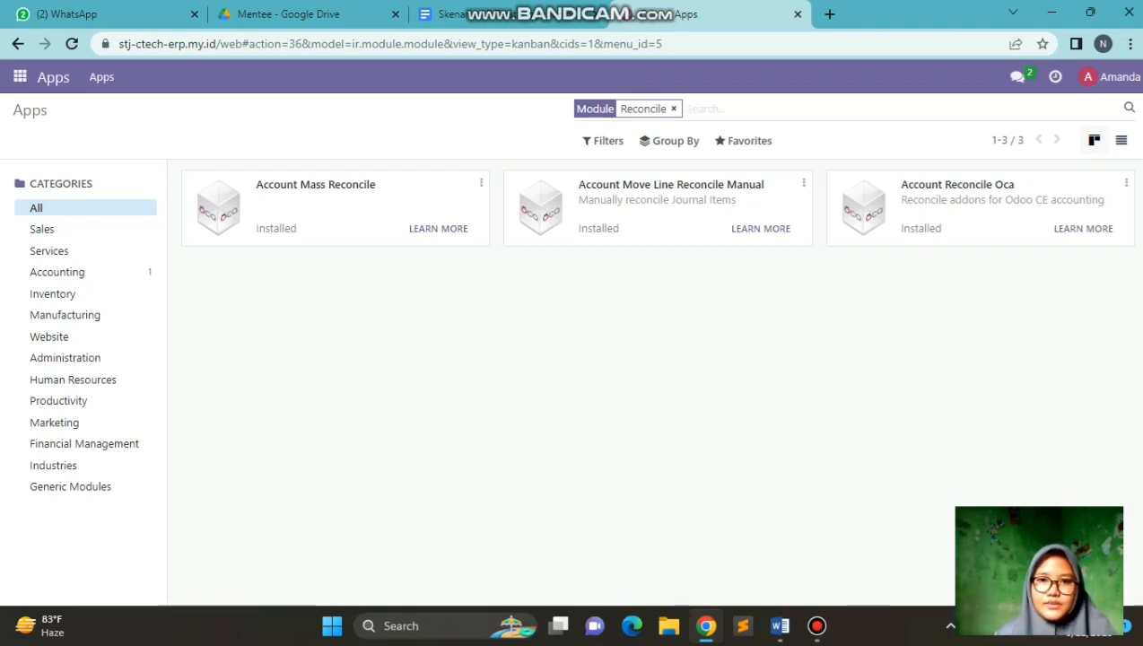
{"action": "key", "text": "BackSpace"}
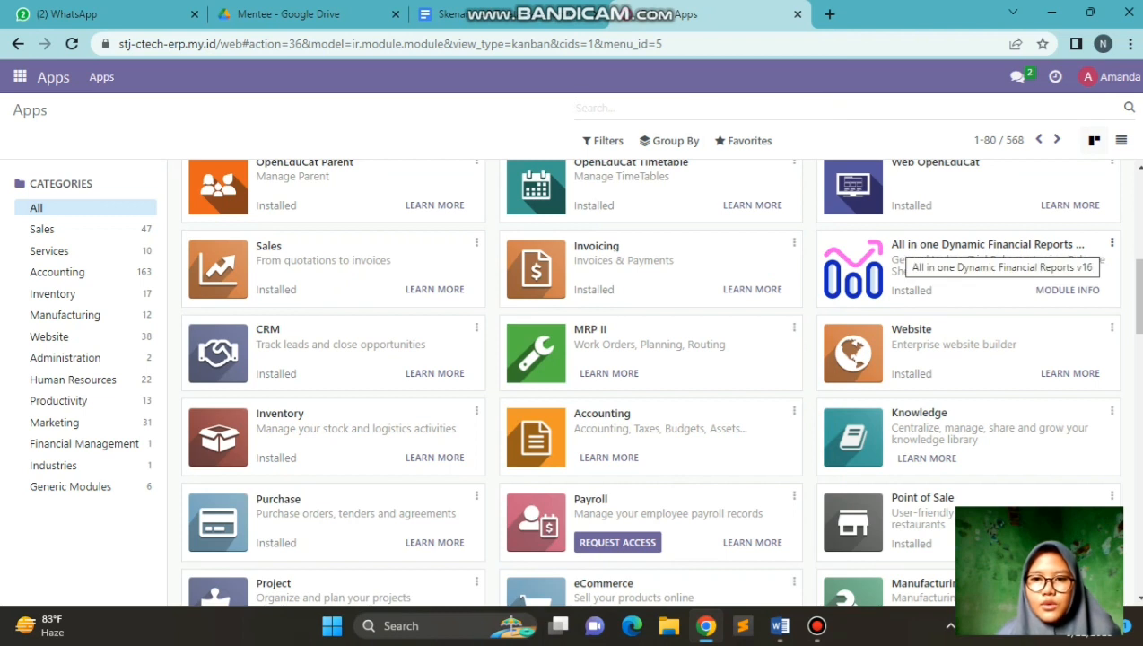
{"action": "left_click_drag", "start_coordinate": [889, 244], "coordinate": [1073, 244]}
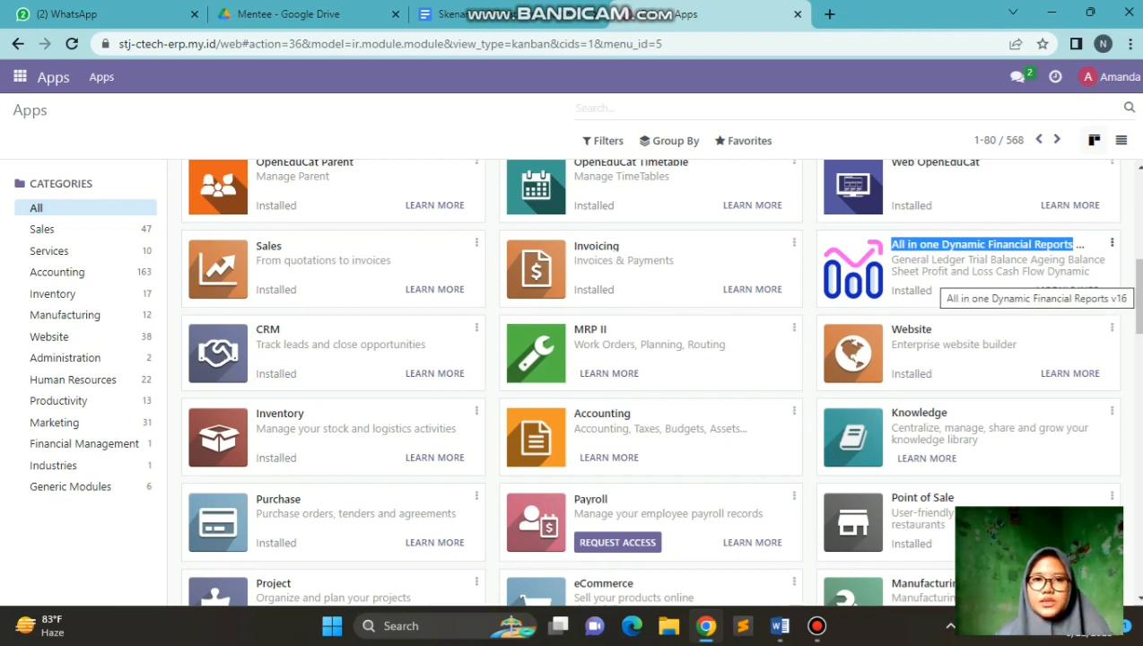
Step: Switch to the Skenario AP Teratai Jaya Junior High School document and read the whiteboard purchase scenario and its Staff AP tasks
{"action": "key", "text": "ctrl+shift+Tab"}
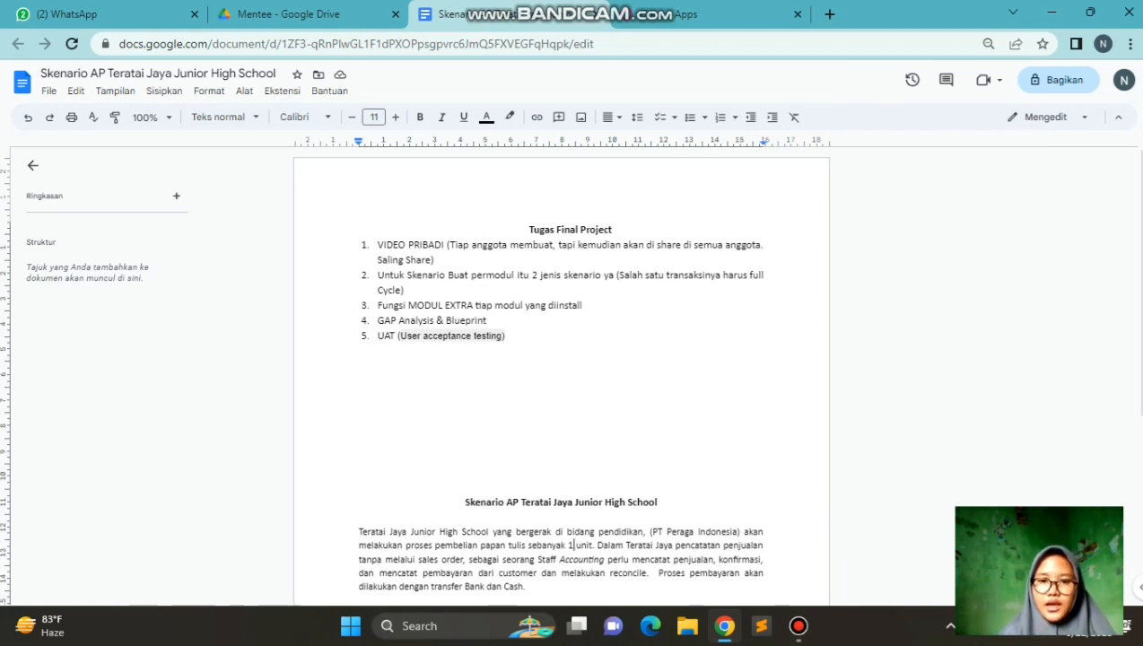
{"action": "scroll", "coordinate": [561, 377], "scroll_direction": "down", "scroll_amount": 1}
{"action": "scroll", "coordinate": [561, 376], "scroll_direction": "up", "scroll_amount": 1}
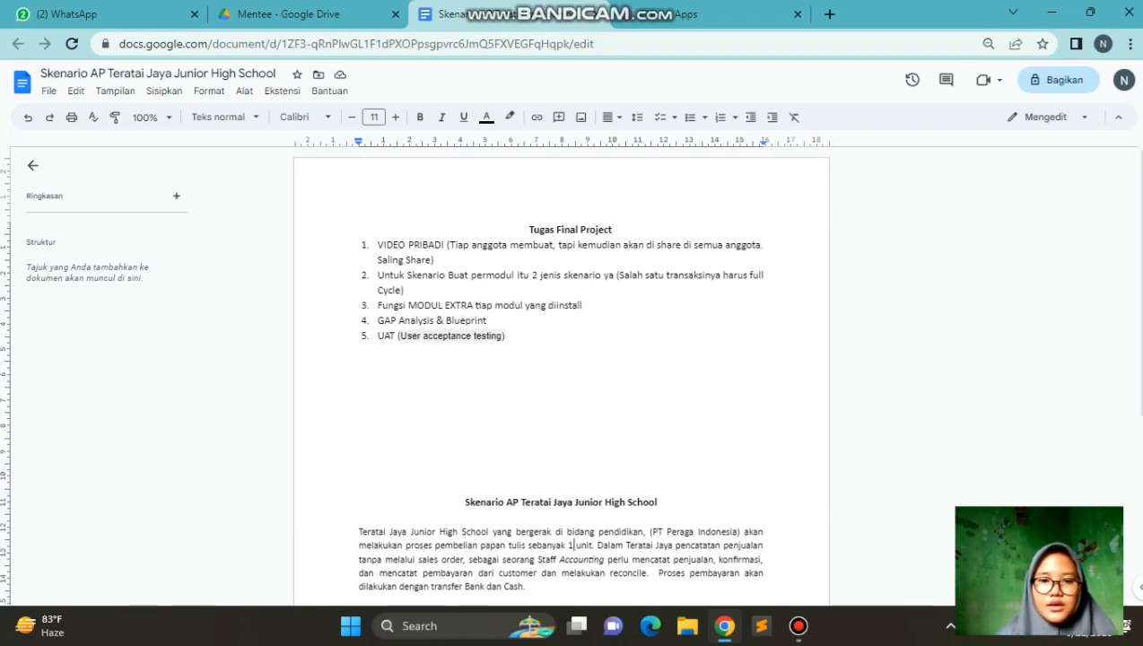
{"action": "scroll", "coordinate": [560, 377], "scroll_direction": "down", "scroll_amount": 4}
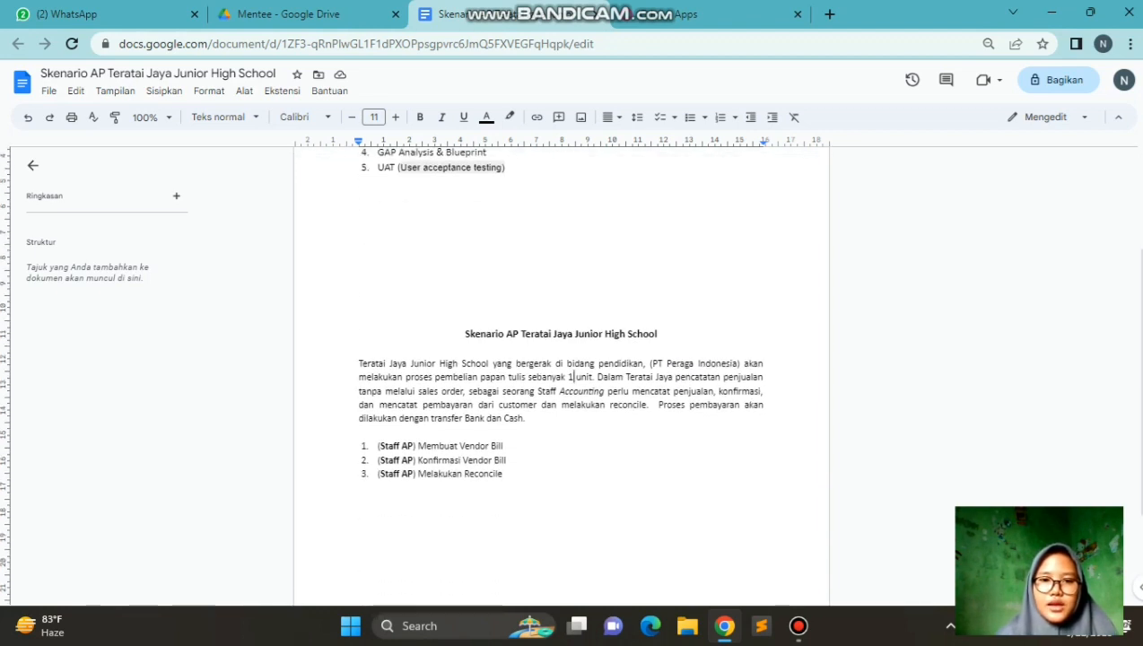
{"action": "left_click", "coordinate": [572, 377]}
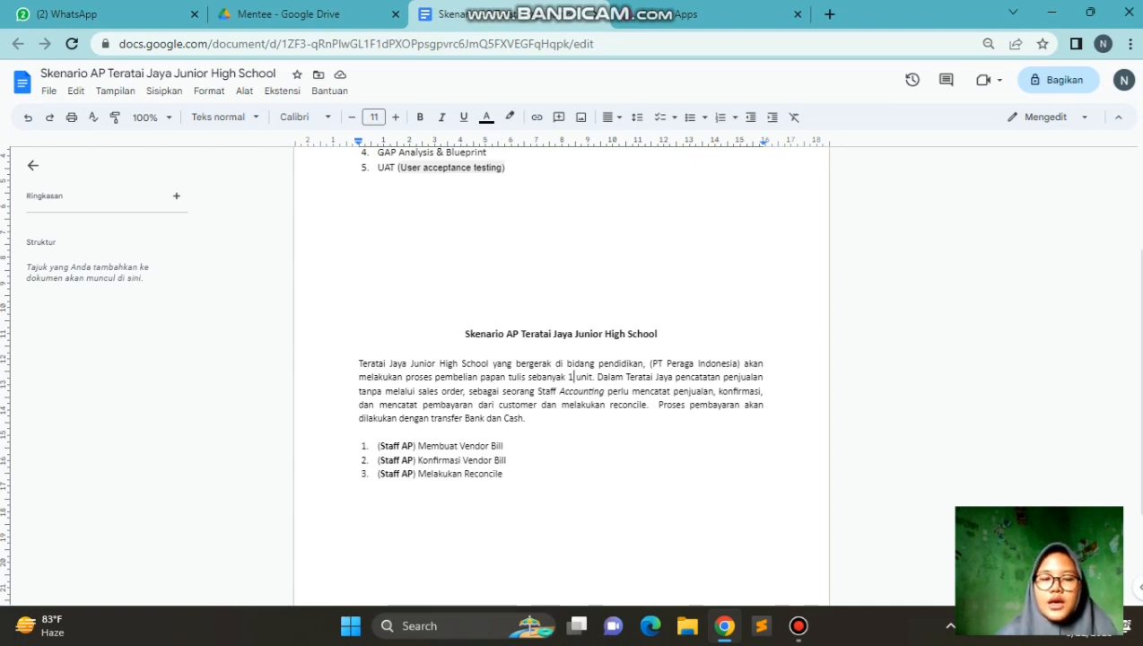
{"action": "scroll", "coordinate": [560, 377], "scroll_direction": "up", "scroll_amount": 3}
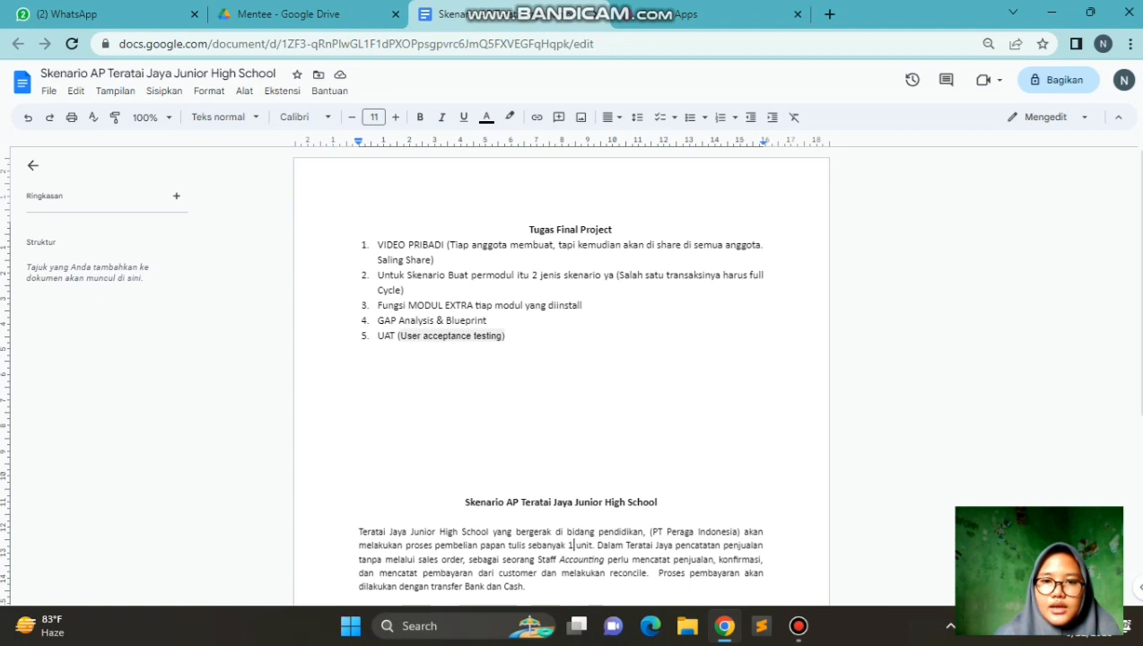
{"action": "scroll", "coordinate": [560, 376], "scroll_direction": "down", "scroll_amount": 2}
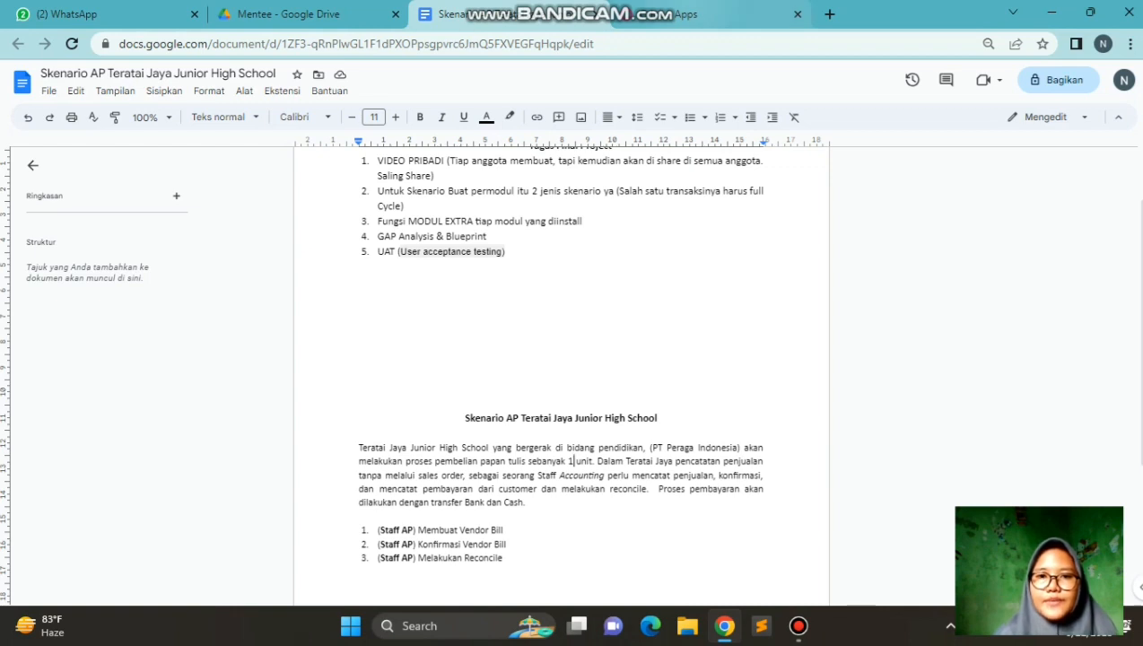
Step: Switch back to Odoo and open PT Peraga Indonesia's draft bill BILL/2023/06/0002 from the vendor bills in Accounting
{"action": "left_click", "coordinate": [682, 15]}
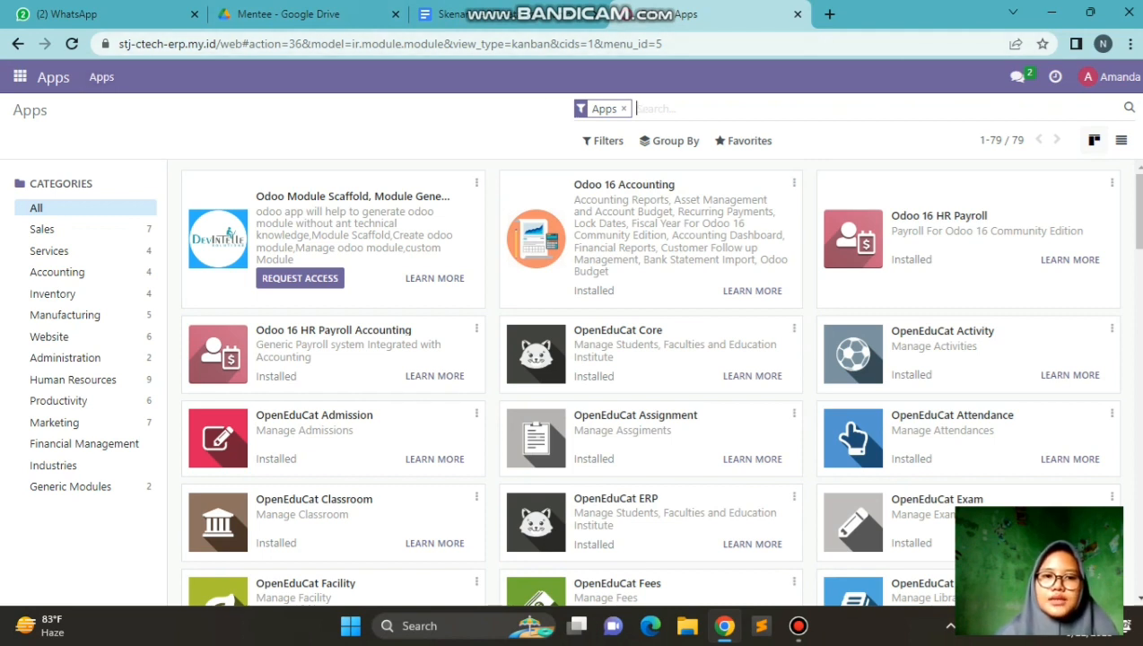
{"action": "left_click", "coordinate": [20, 76]}
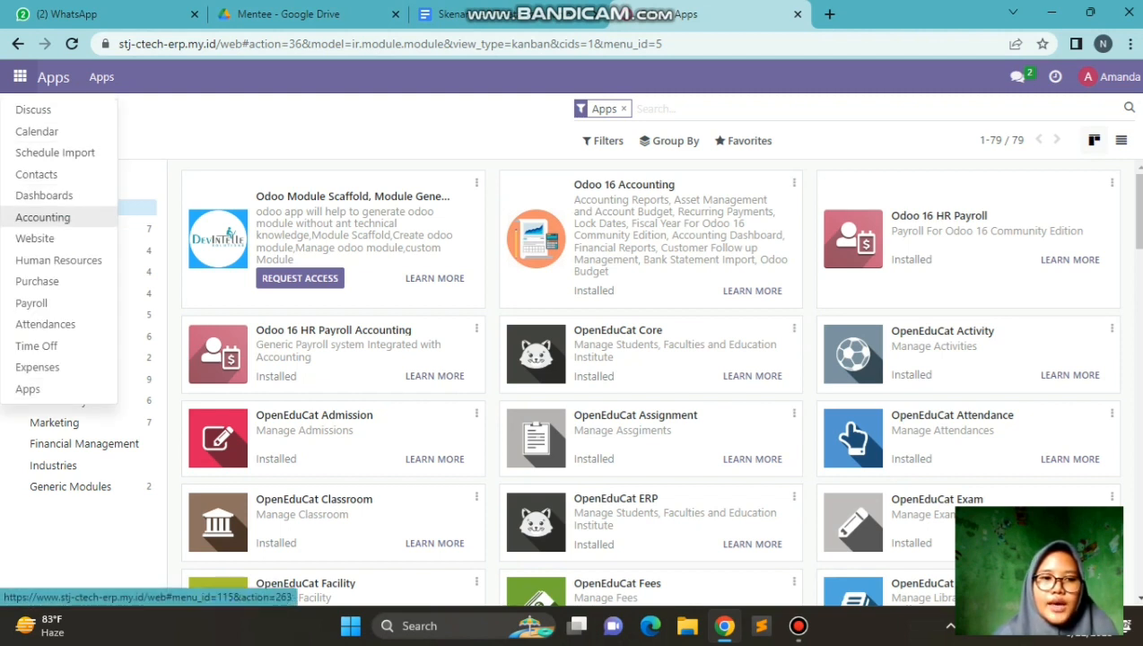
{"action": "left_click", "coordinate": [42, 217]}
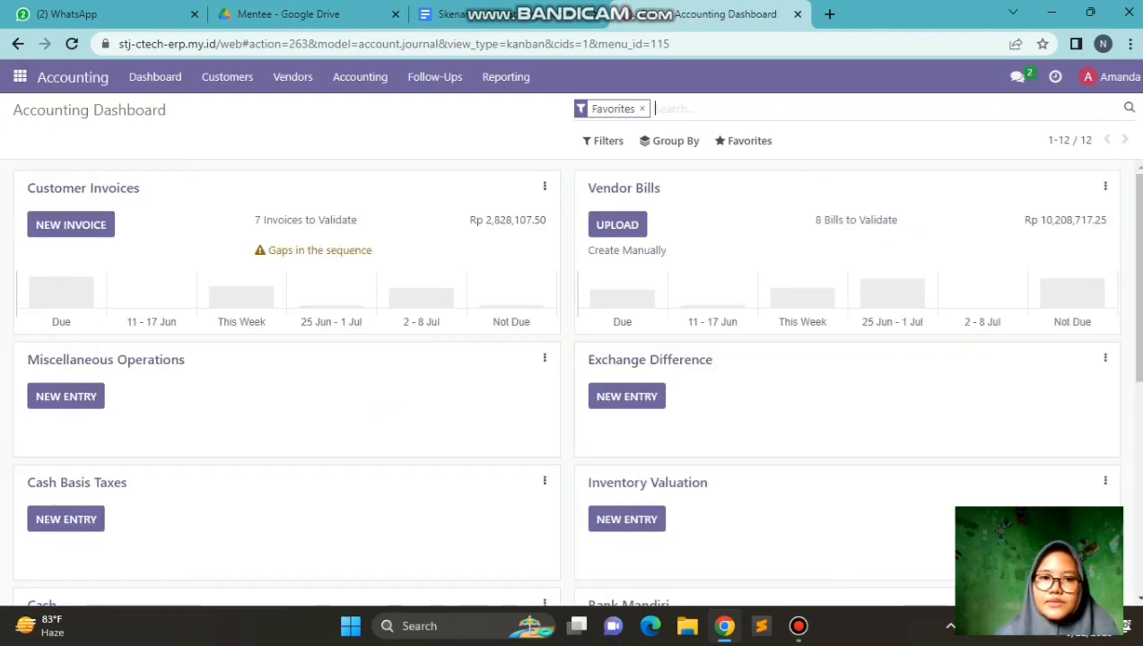
{"action": "left_click", "coordinate": [293, 76]}
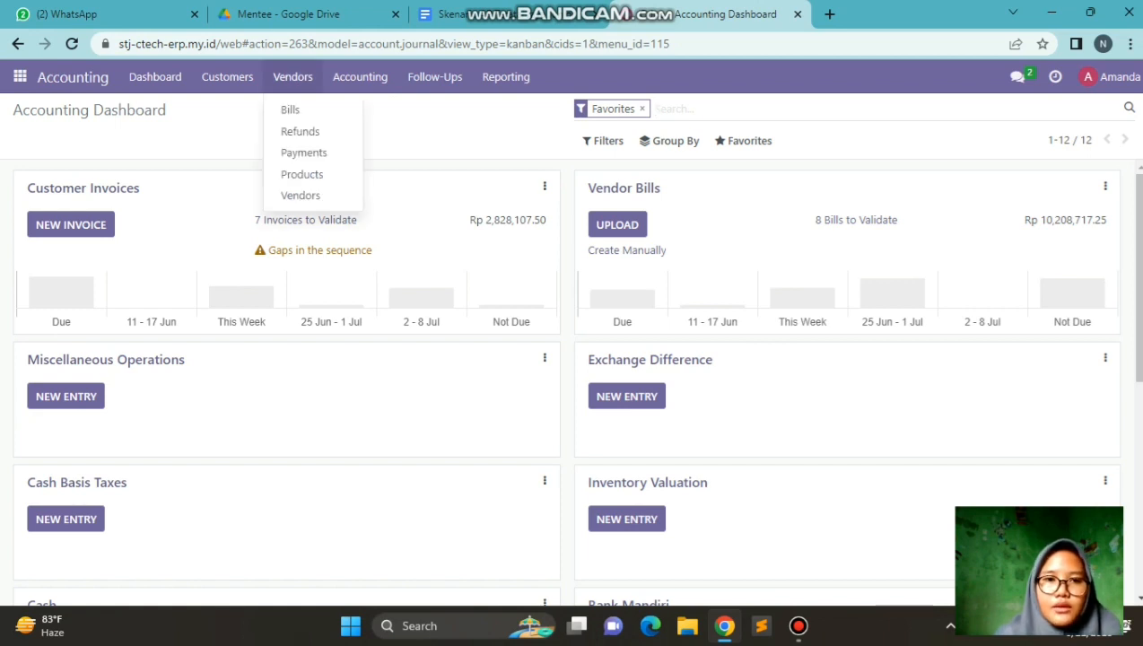
{"action": "left_click", "coordinate": [289, 109]}
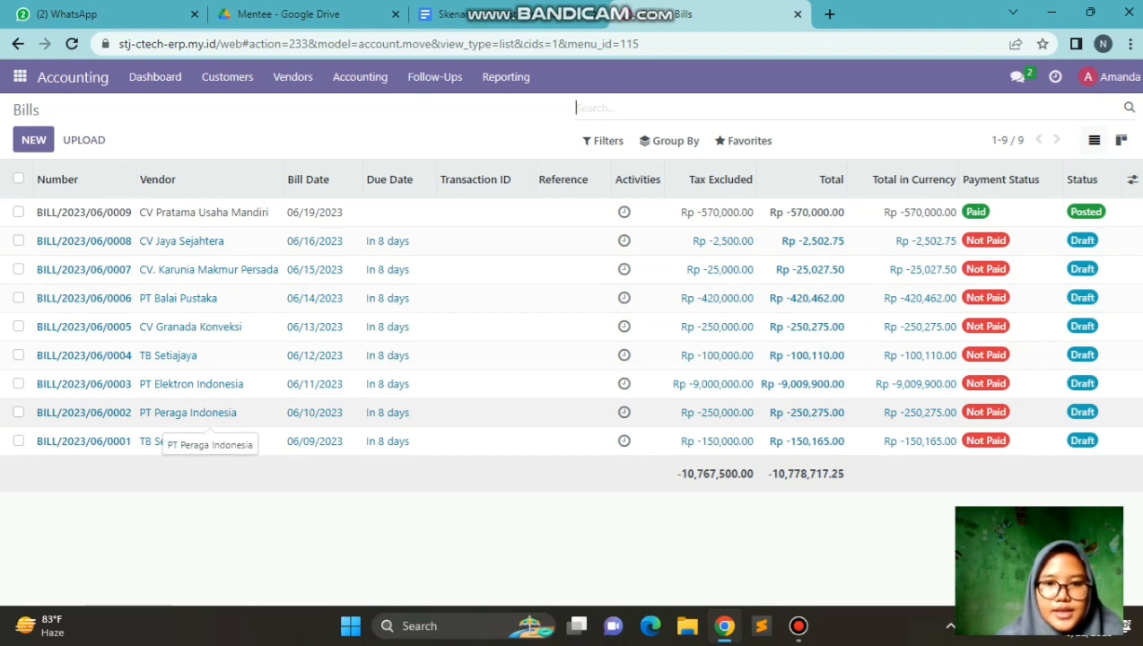
{"action": "left_click", "coordinate": [193, 413]}
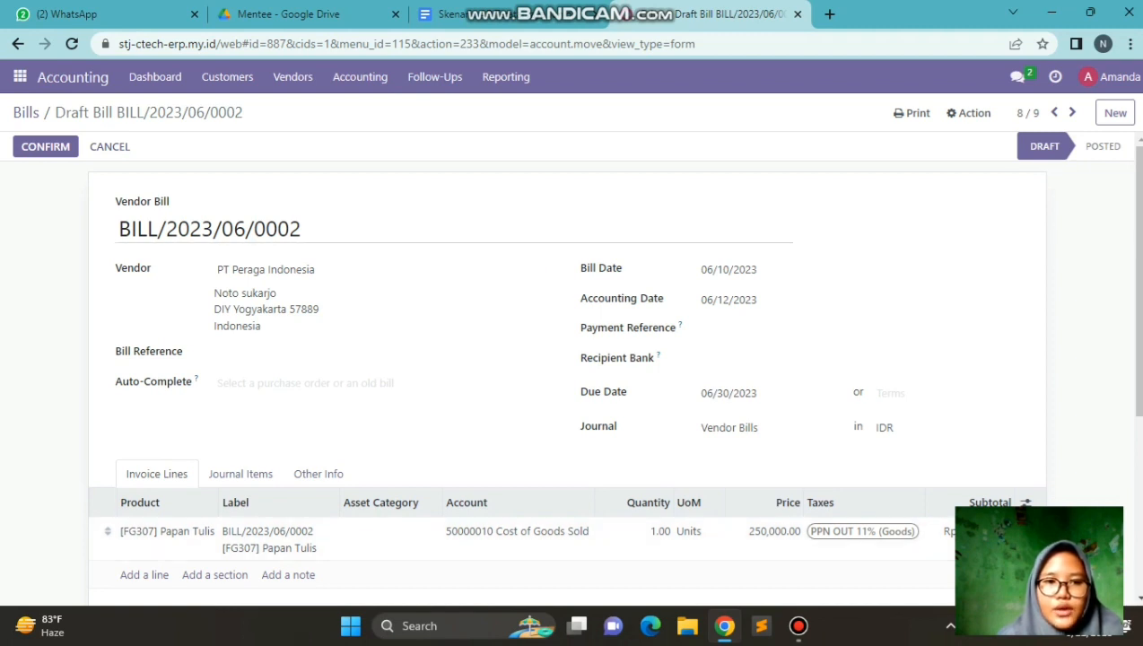
Step: Highlight the bill number BILL/2023/06/0002 and confirm PT Peraga Indonesia's draft vendor bill
{"action": "left_click_drag", "start_coordinate": [120, 228], "coordinate": [303, 227]}
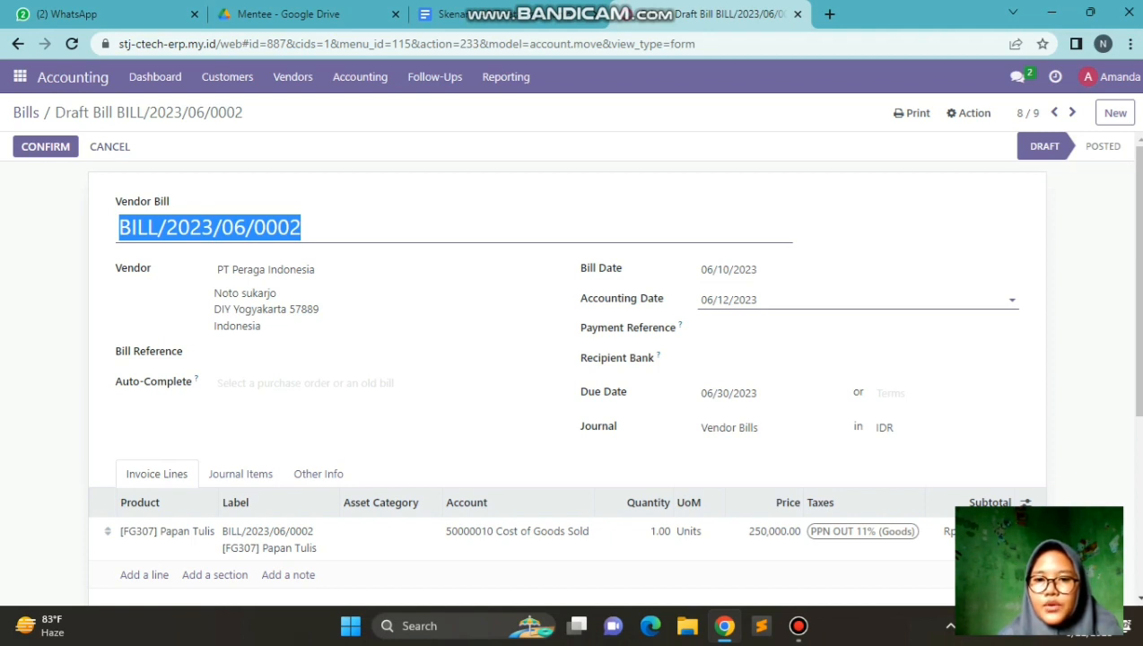
{"action": "left_click", "coordinate": [449, 314]}
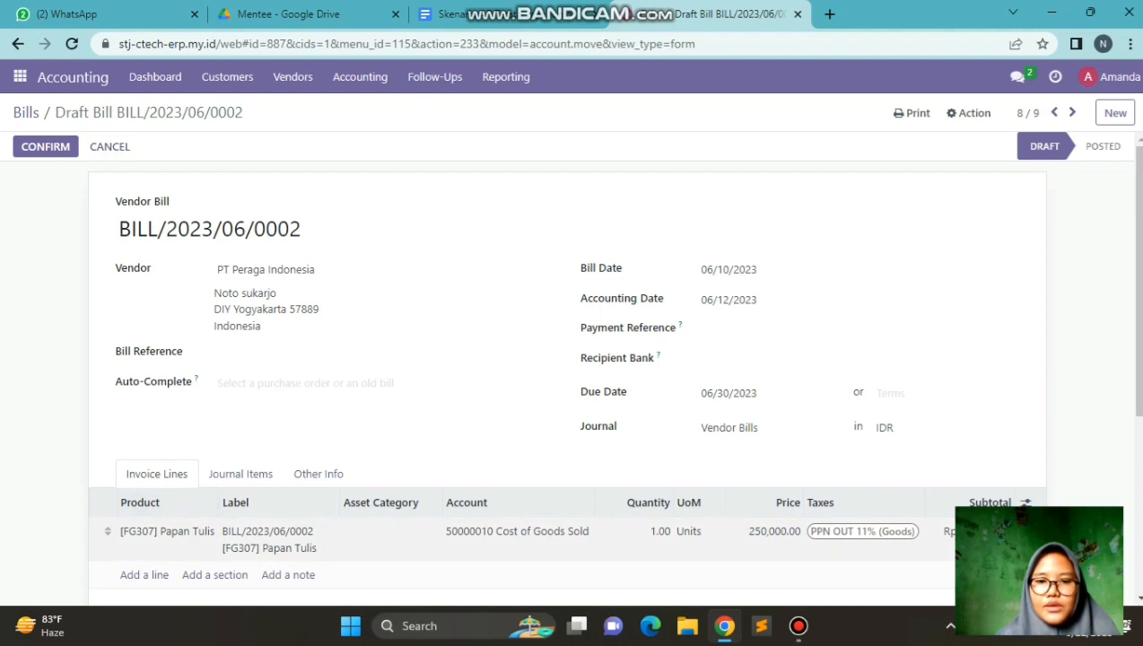
{"action": "left_click", "coordinate": [45, 146]}
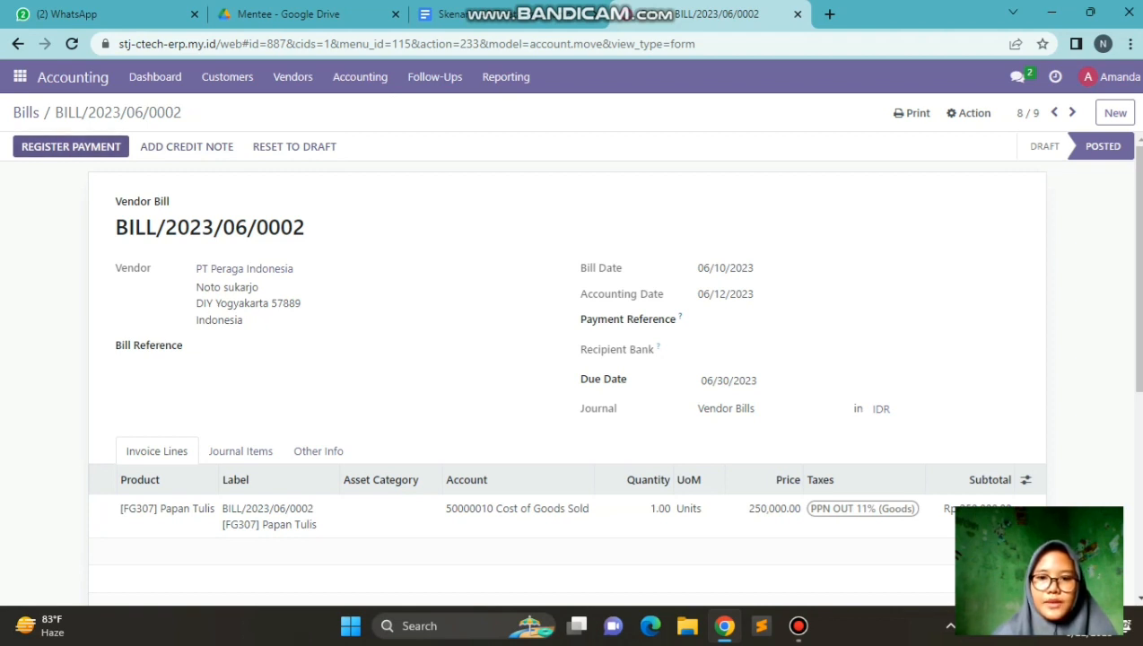
Step: Register the bill's payment through the Cash journal with the Manual method, and reopen the bill from the bills list
{"action": "left_click", "coordinate": [71, 146]}
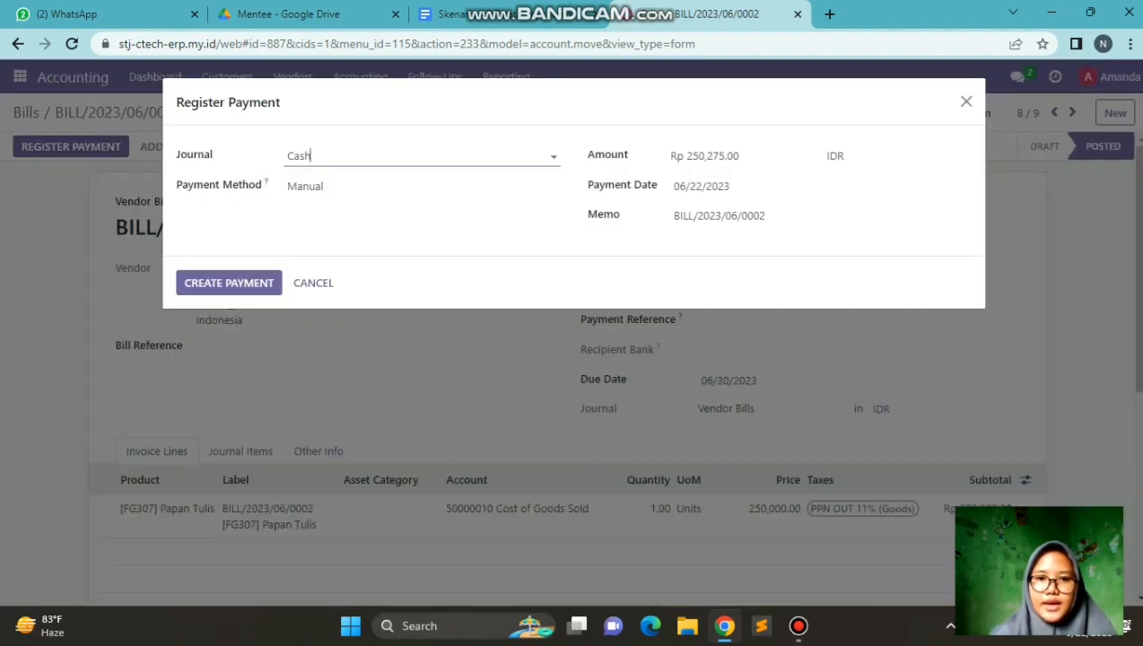
{"action": "key", "text": "Down"}
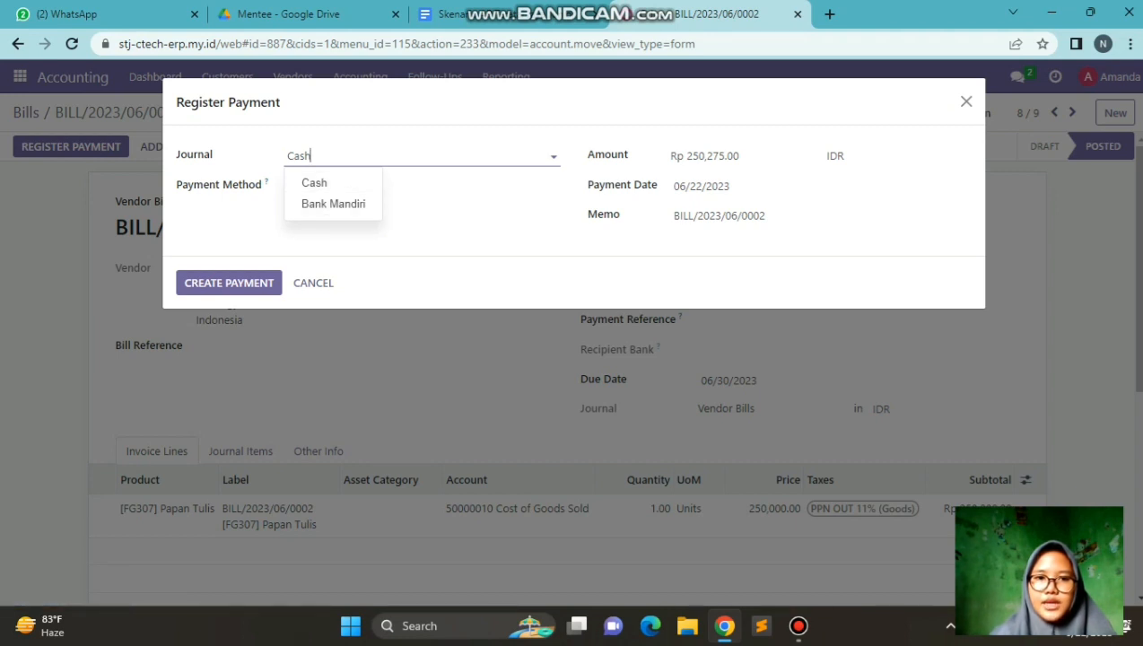
{"action": "key", "text": "Escape"}
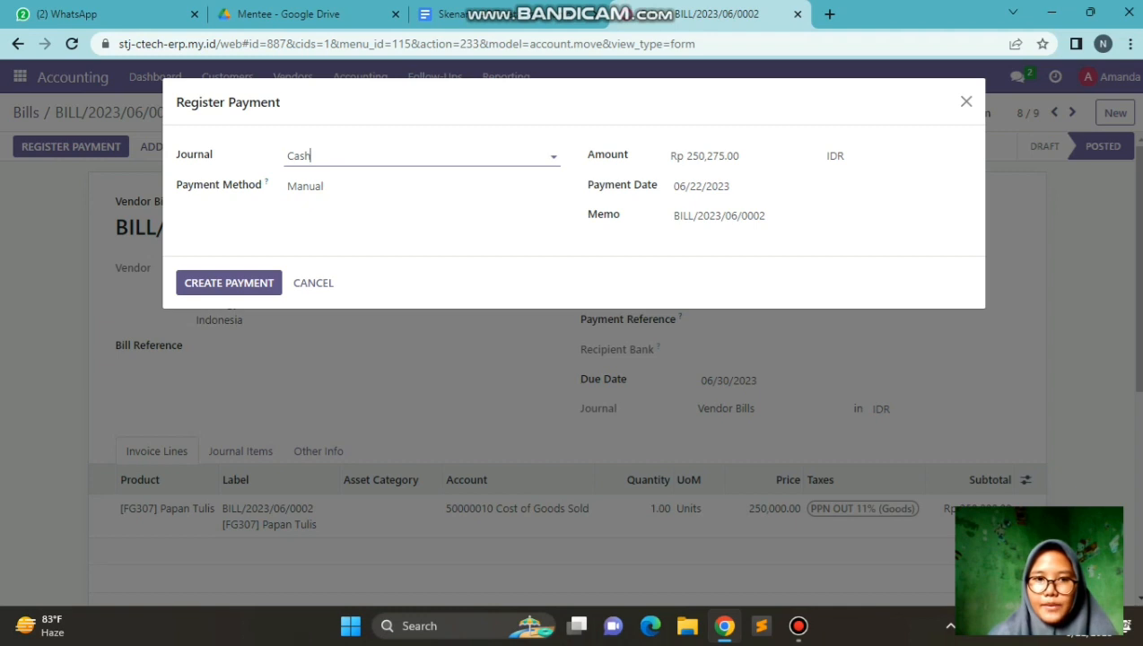
{"action": "left_click", "coordinate": [229, 282]}
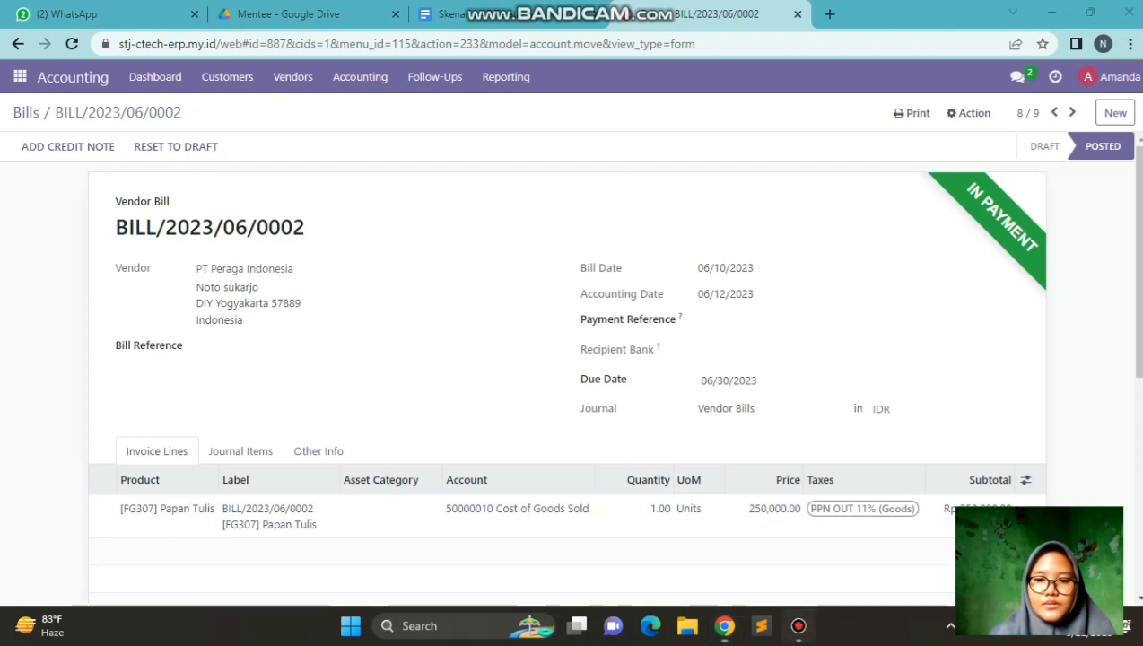
{"action": "key", "text": "alt+Left"}
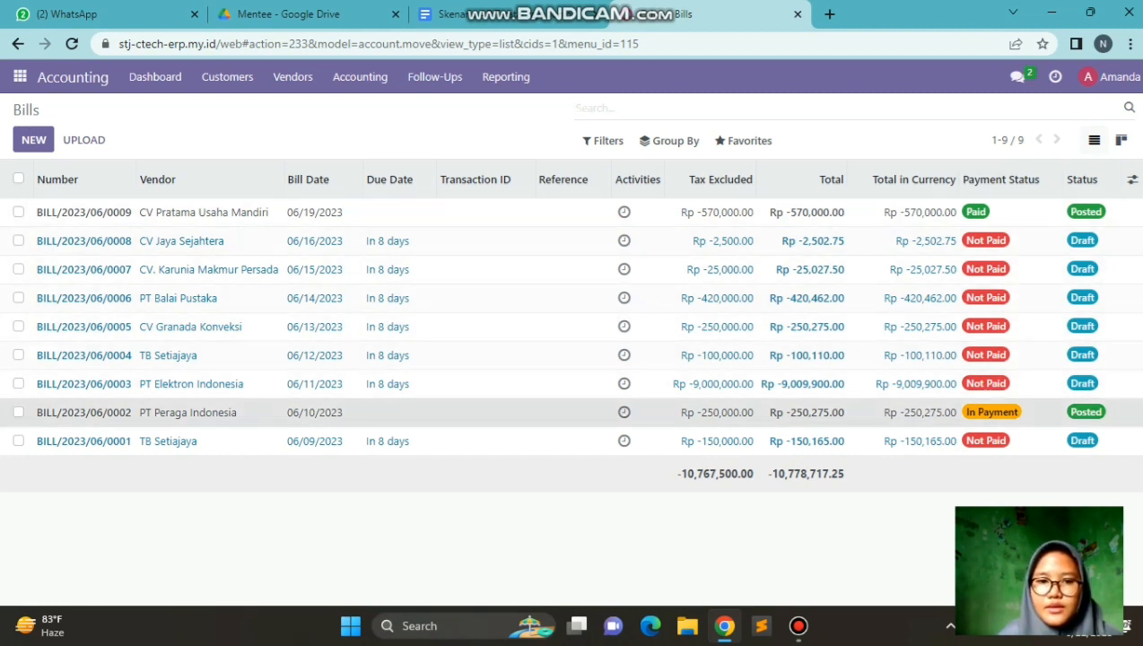
{"action": "left_click", "coordinate": [189, 412]}
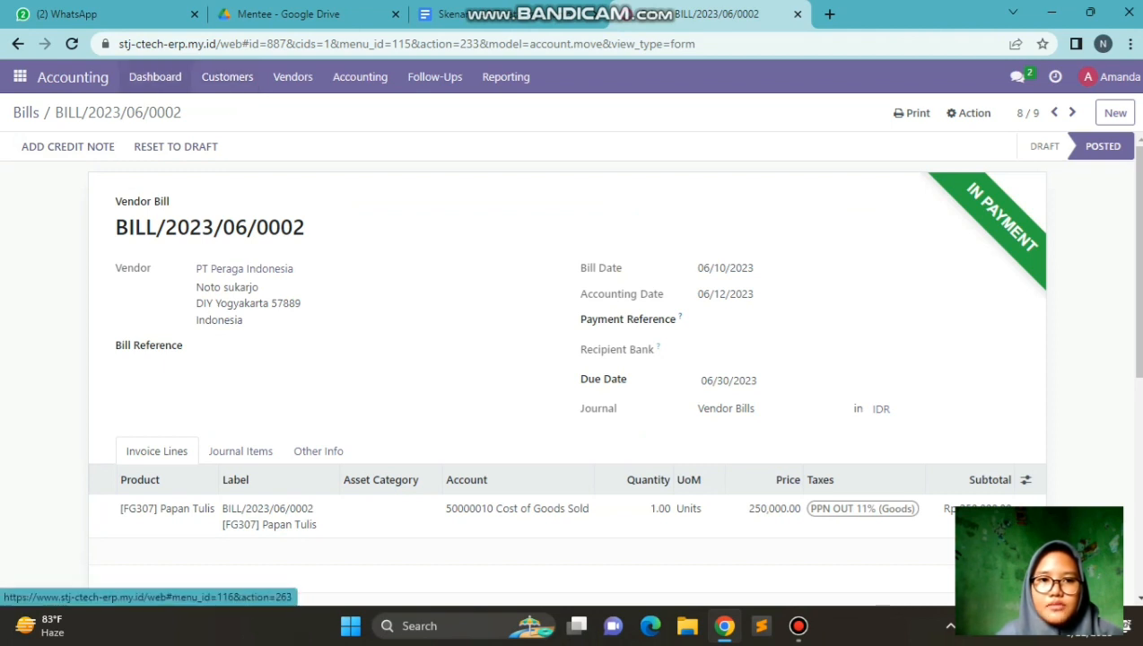
Step: Open the Cash journal's transactions from the Accounting Dashboard
{"action": "left_click", "coordinate": [156, 77]}
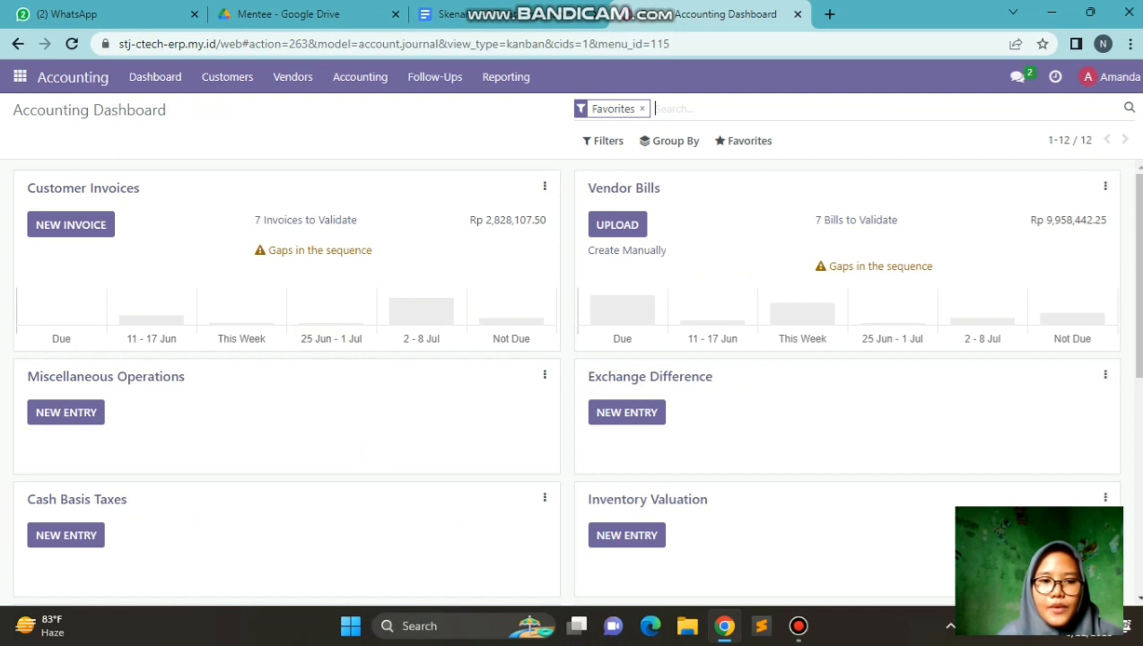
{"action": "scroll", "coordinate": [331, 338], "scroll_direction": "down", "scroll_amount": 1}
{"action": "scroll", "coordinate": [331, 338], "scroll_direction": "up", "scroll_amount": 1}
{"action": "scroll", "coordinate": [331, 338], "scroll_direction": "down", "scroll_amount": 2}
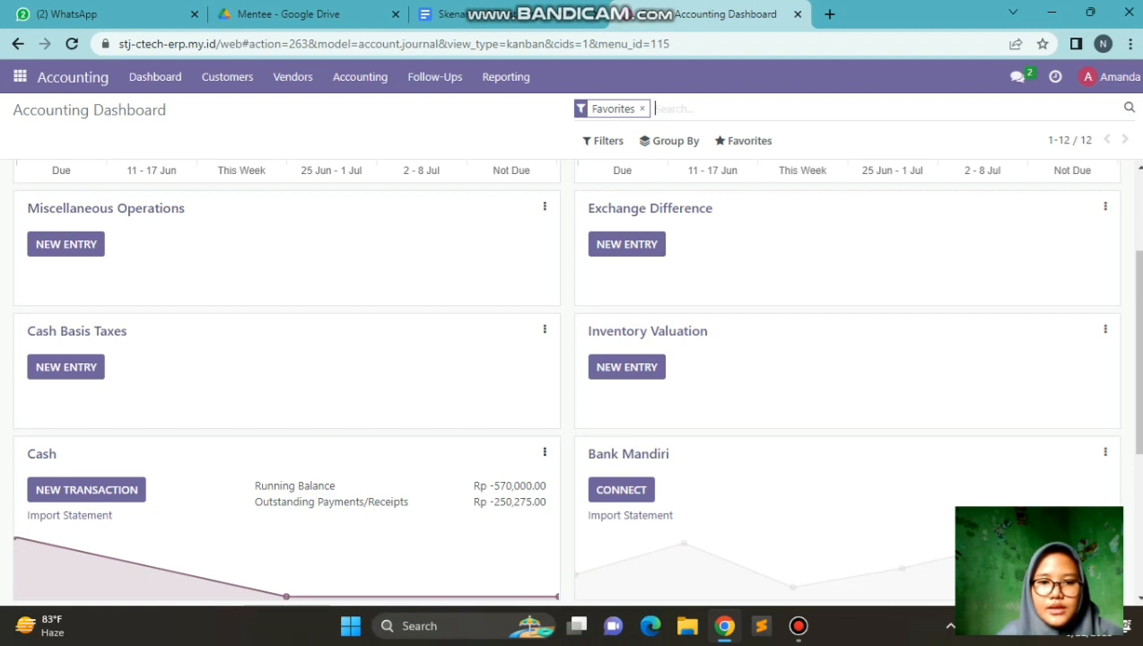
{"action": "left_click", "coordinate": [545, 452]}
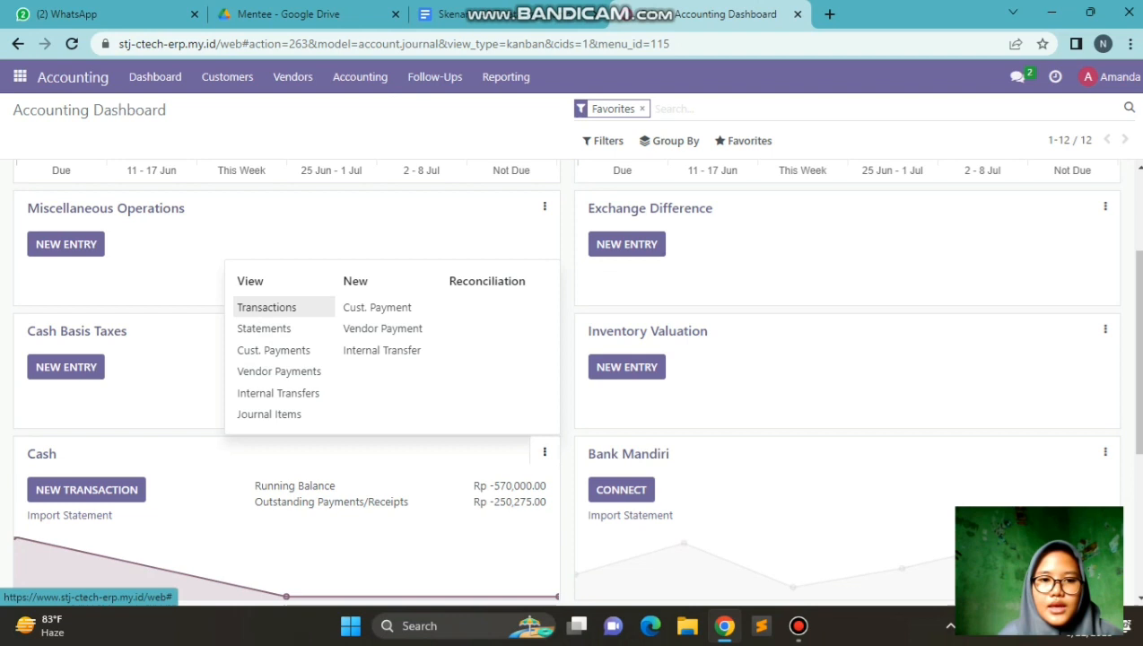
{"action": "left_click", "coordinate": [267, 307]}
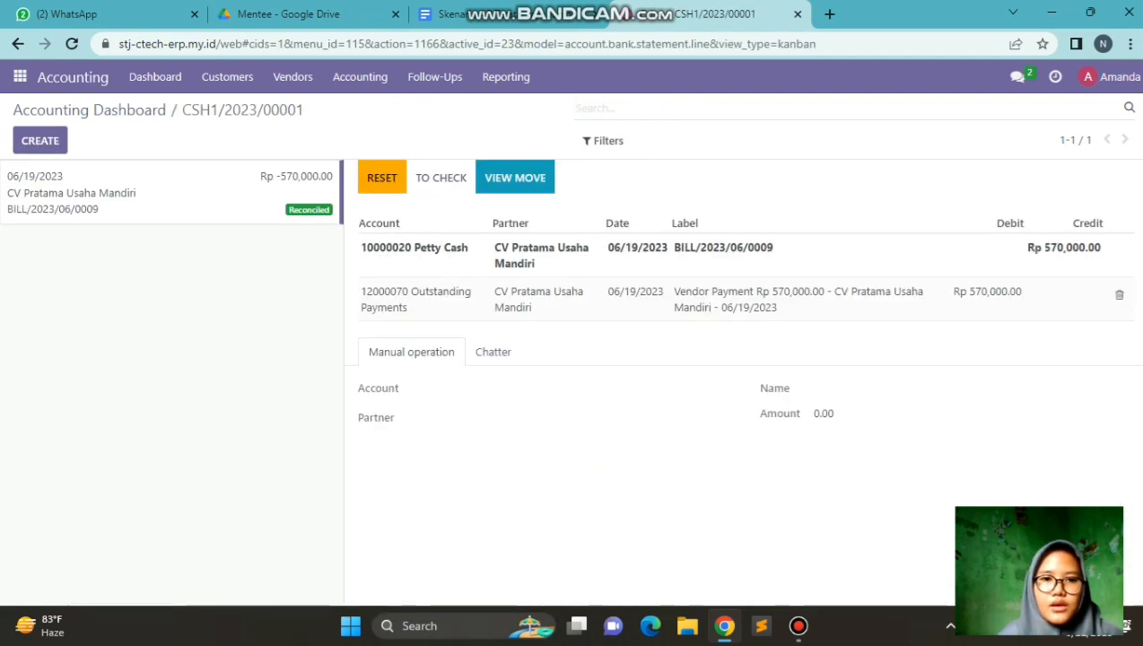
Step: Start a new bank statement line with partner PT Peraga Indonesia and label BILL/2023/06/0002
{"action": "key", "text": "alt+c"}
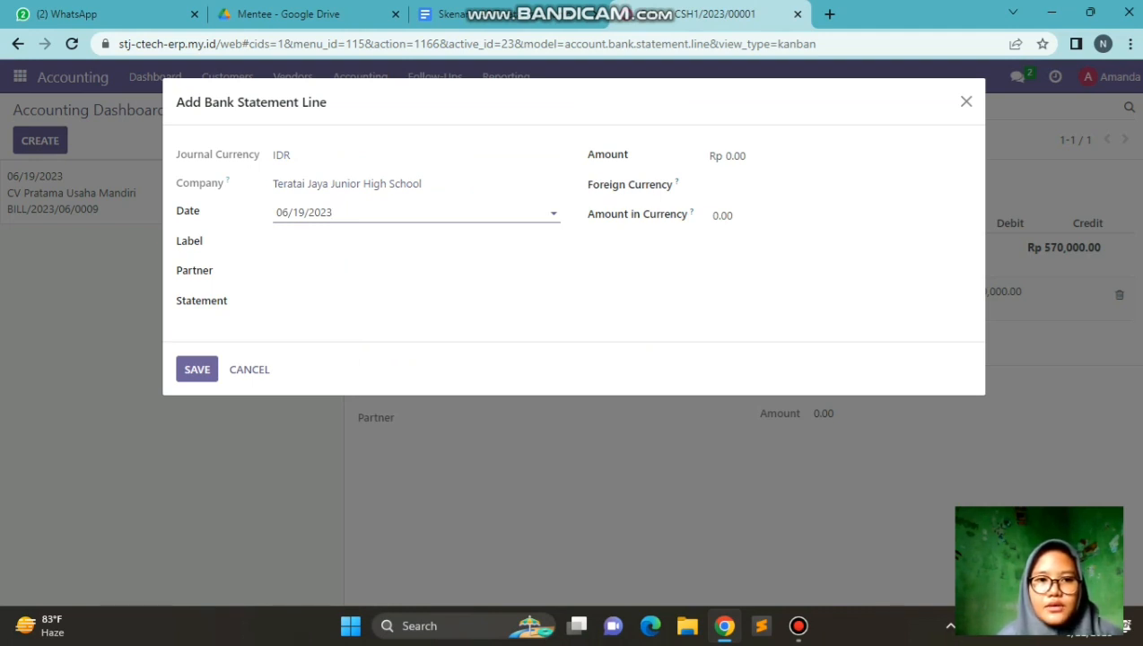
{"action": "left_click_drag", "start_coordinate": [175, 102], "coordinate": [327, 102]}
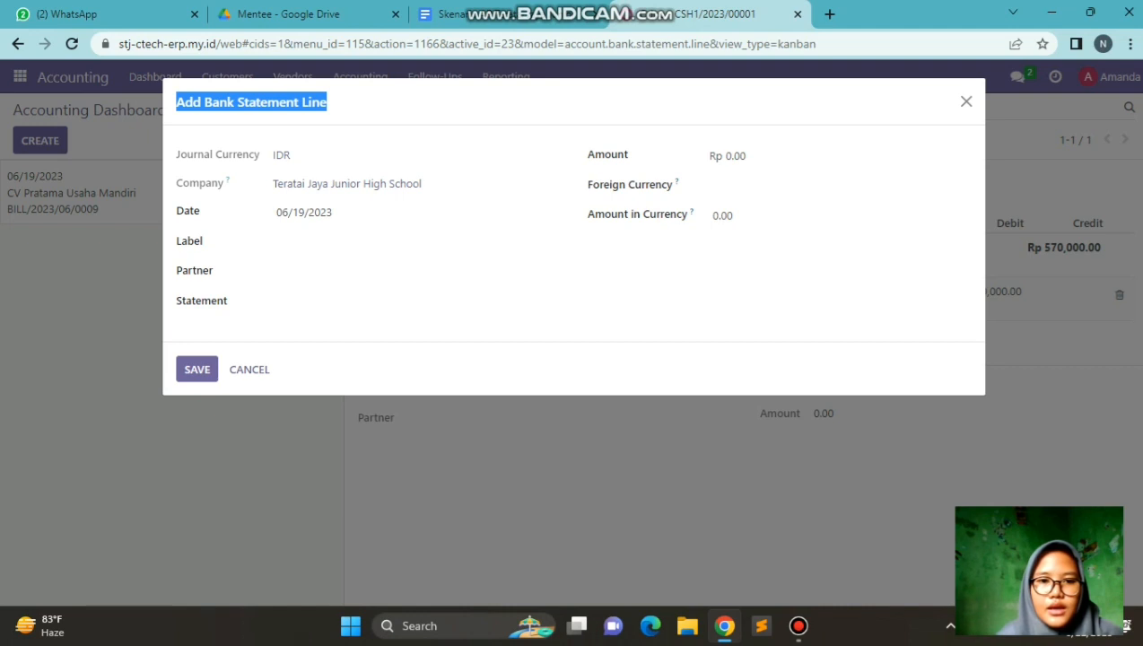
{"action": "left_click", "coordinate": [277, 272]}
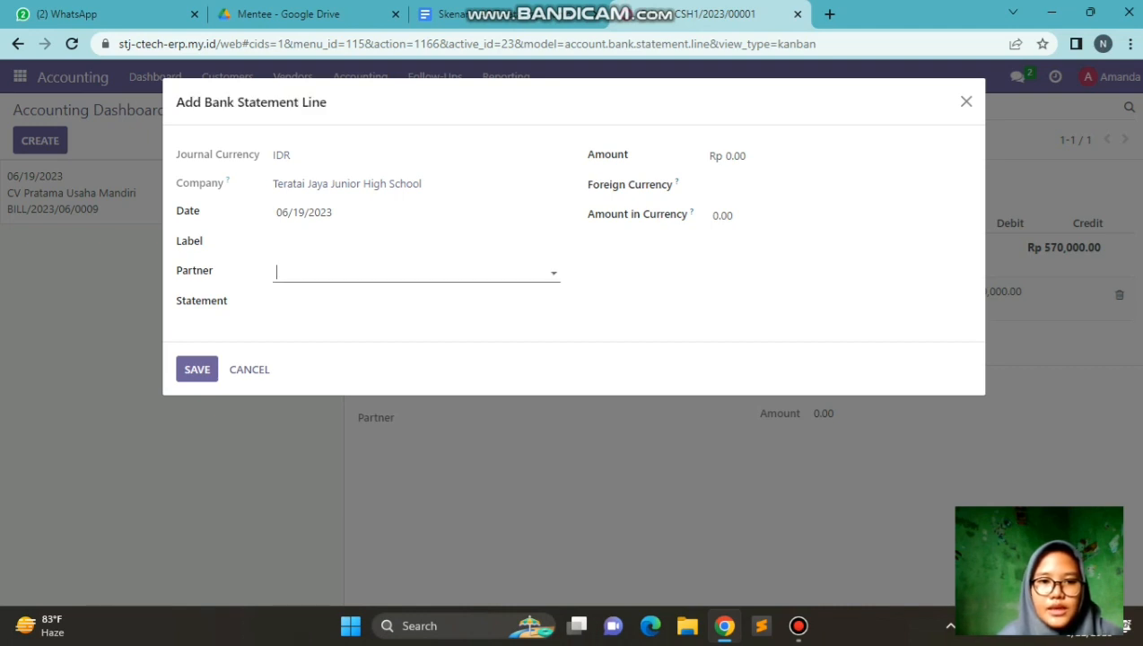
{"action": "type", "text": "pt"}
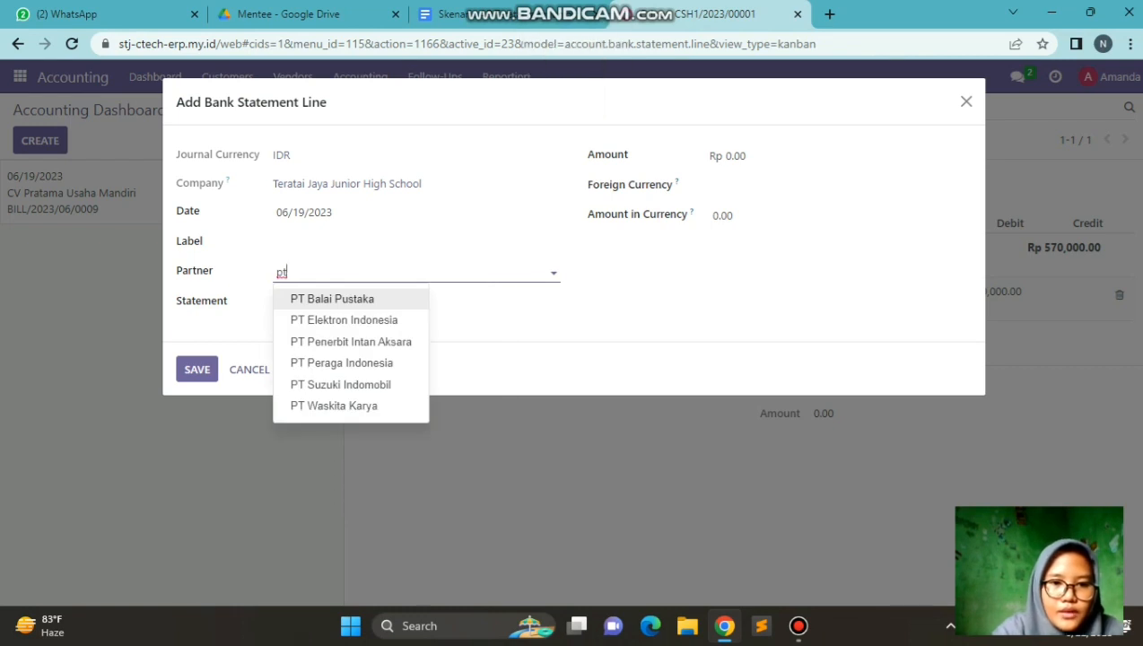
{"action": "key", "text": "BackSpace"}
{"action": "key", "text": "Caps_Lock"}
{"action": "type", "text": "T"}
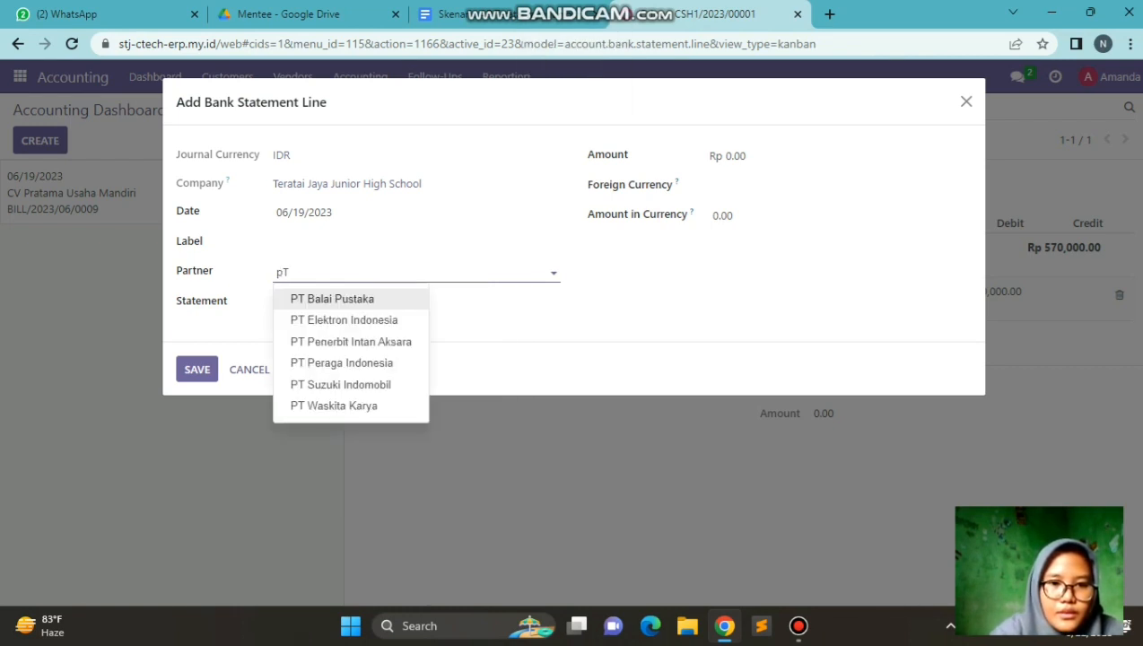
{"action": "left_click", "coordinate": [341, 362]}
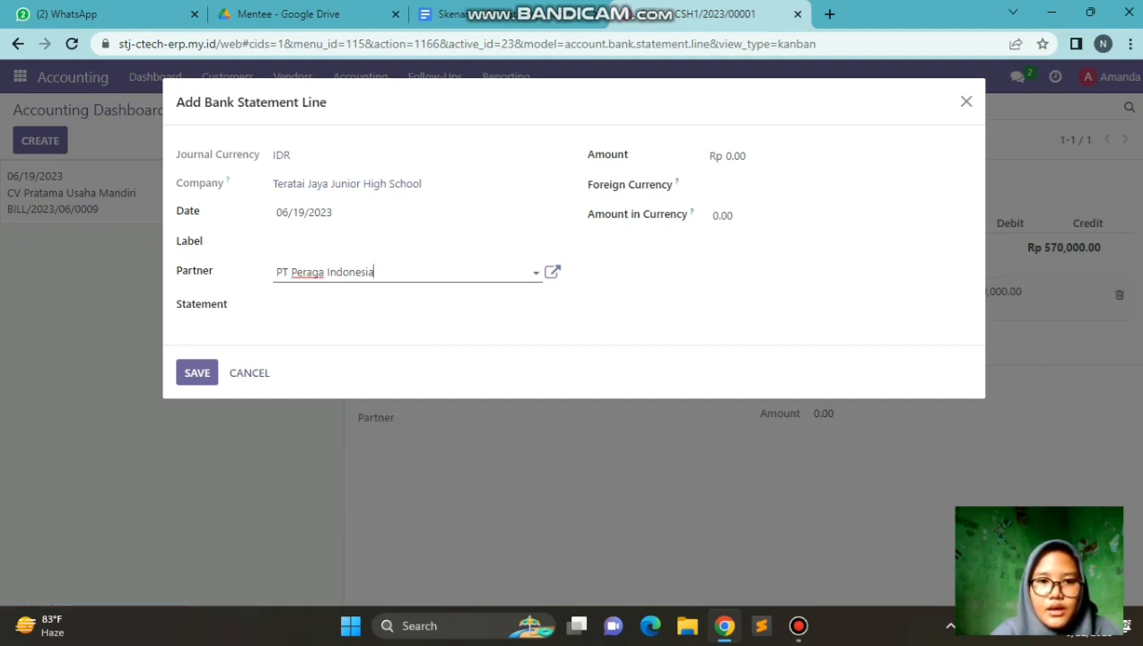
{"action": "left_click", "coordinate": [287, 241]}
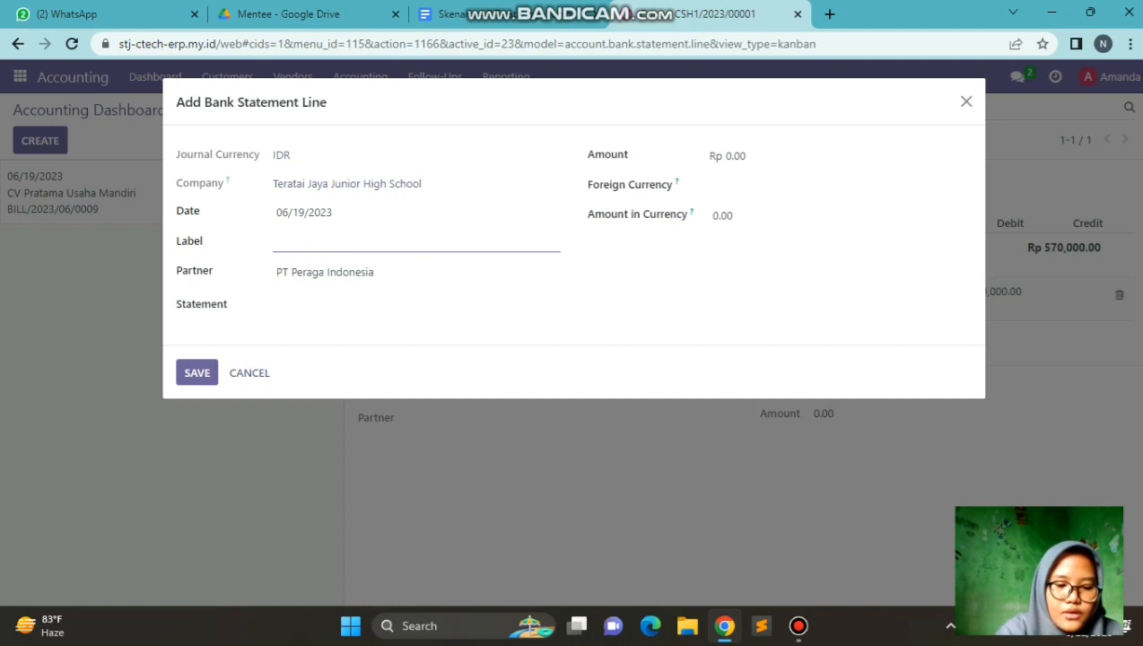
{"action": "key", "text": "super+v"}
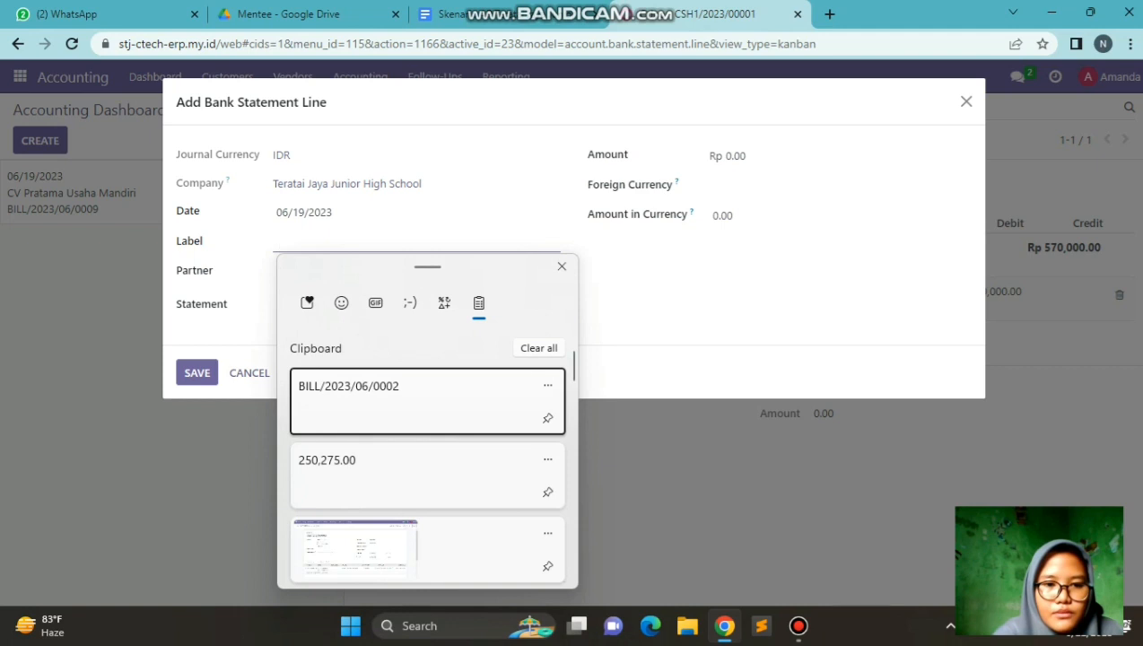
{"action": "key", "text": "Return"}
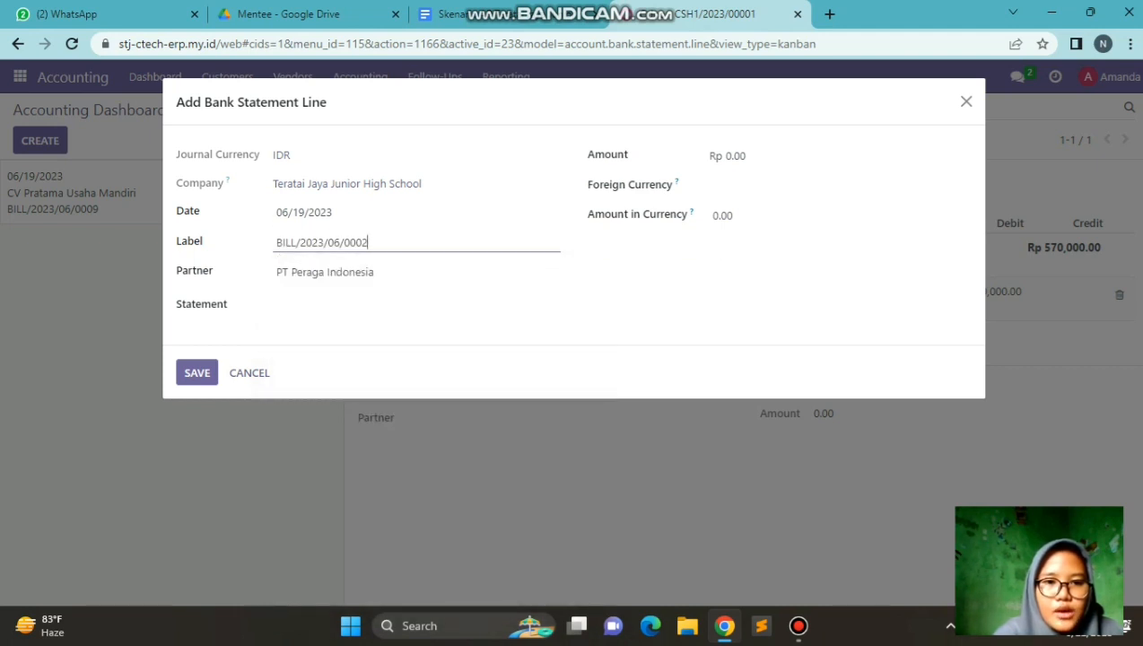
Step: Set the statement line's amount to Rp -250,275.00 and save the line
{"action": "left_click", "coordinate": [745, 155]}
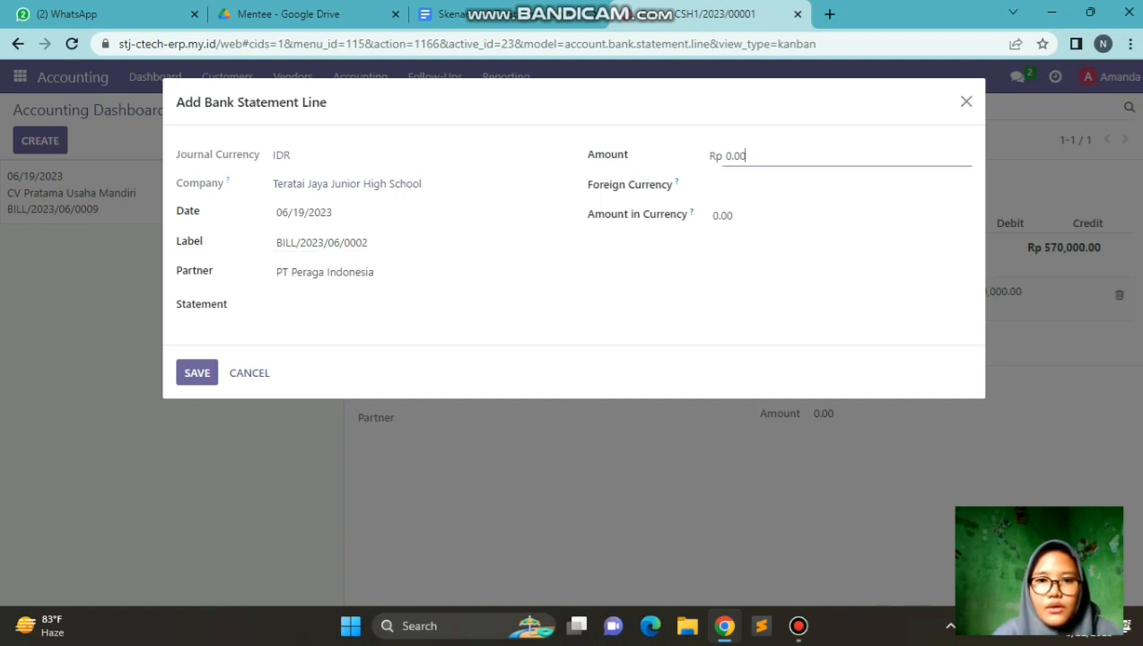
{"action": "key", "text": "BackSpace"}
{"action": "key", "text": "BackSpace"}
{"action": "key", "text": "BackSpace"}
{"action": "key", "text": "BackSpace"}
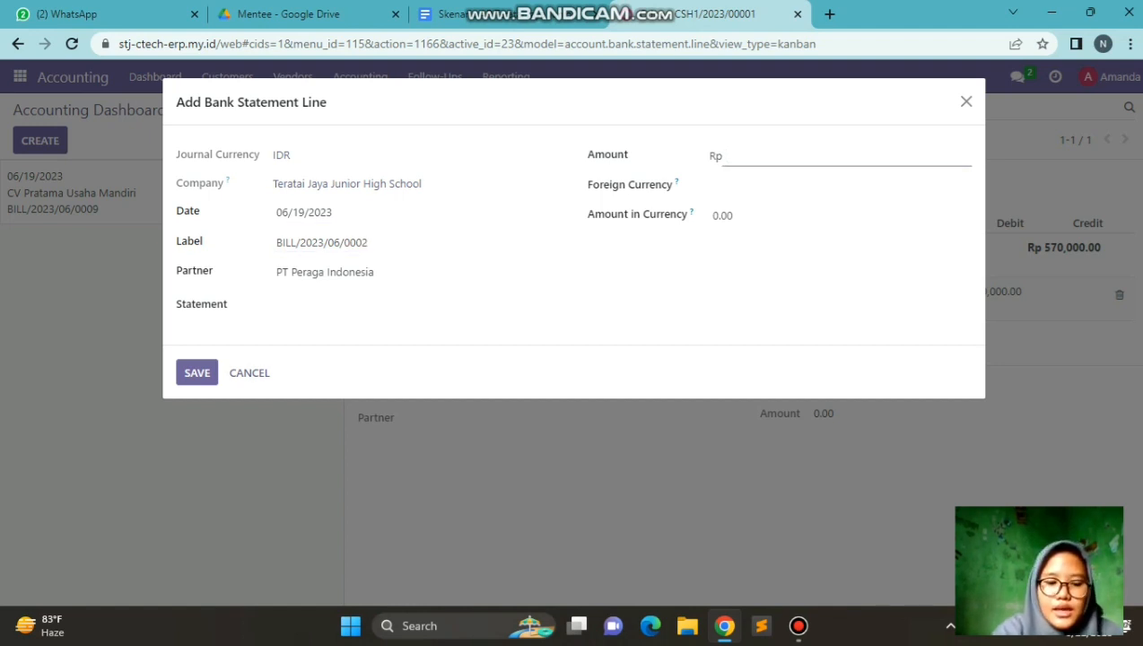
{"action": "type", "text": "-"}
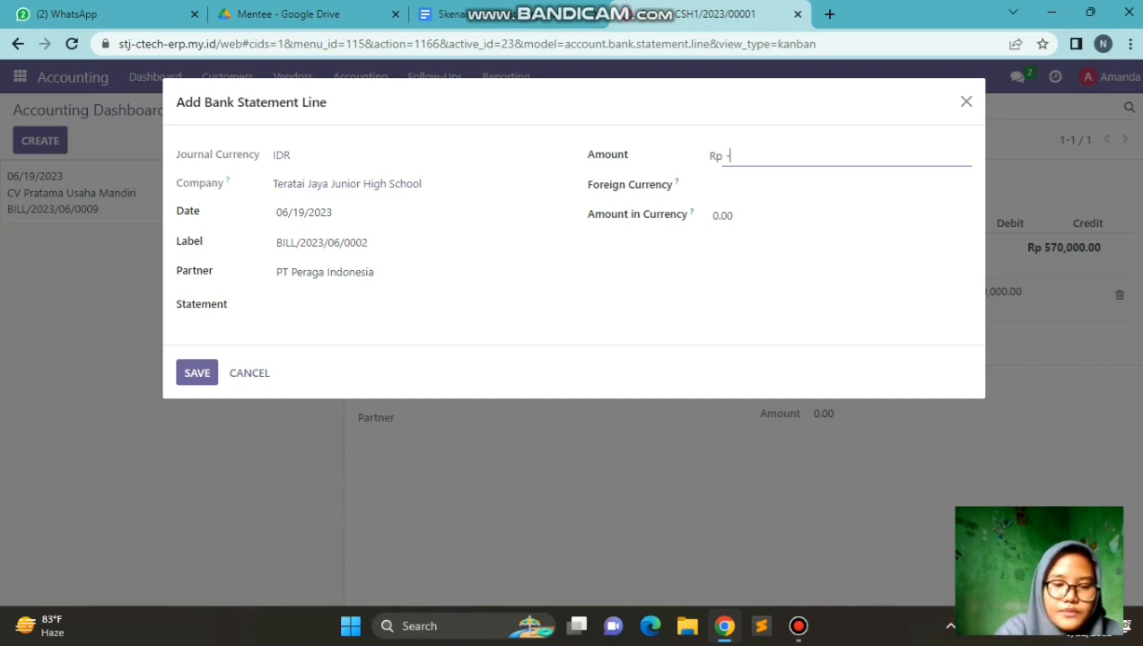
{"action": "key", "text": "super+v"}
{"action": "key", "text": "Down"}
{"action": "key", "text": "Return"}
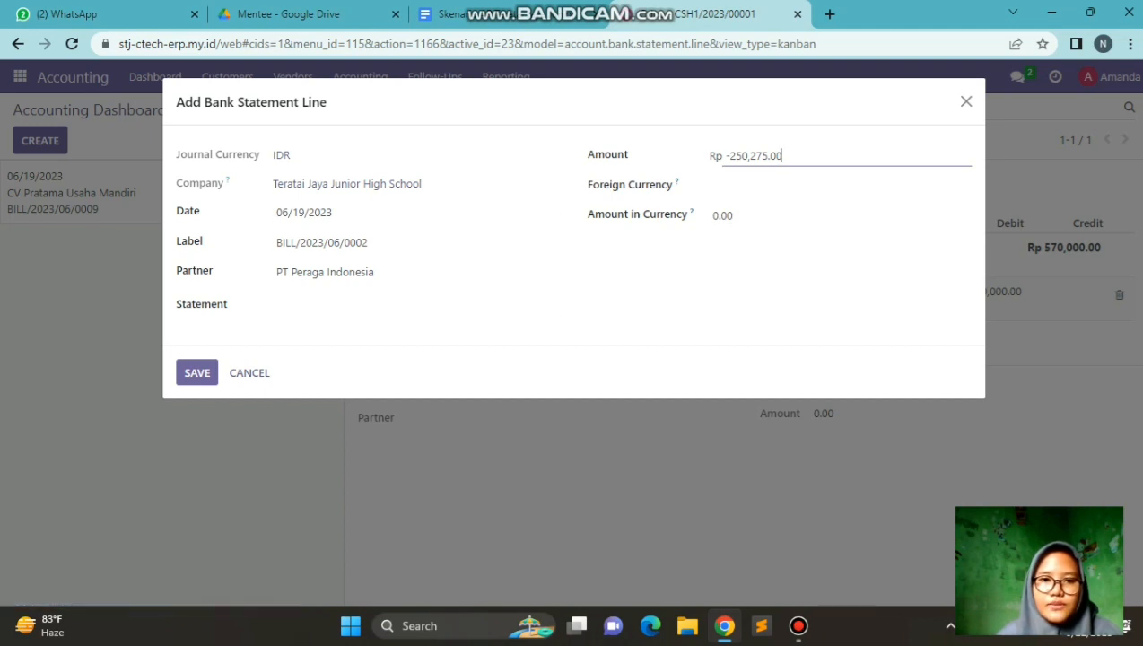
{"action": "key", "text": "alt+s"}
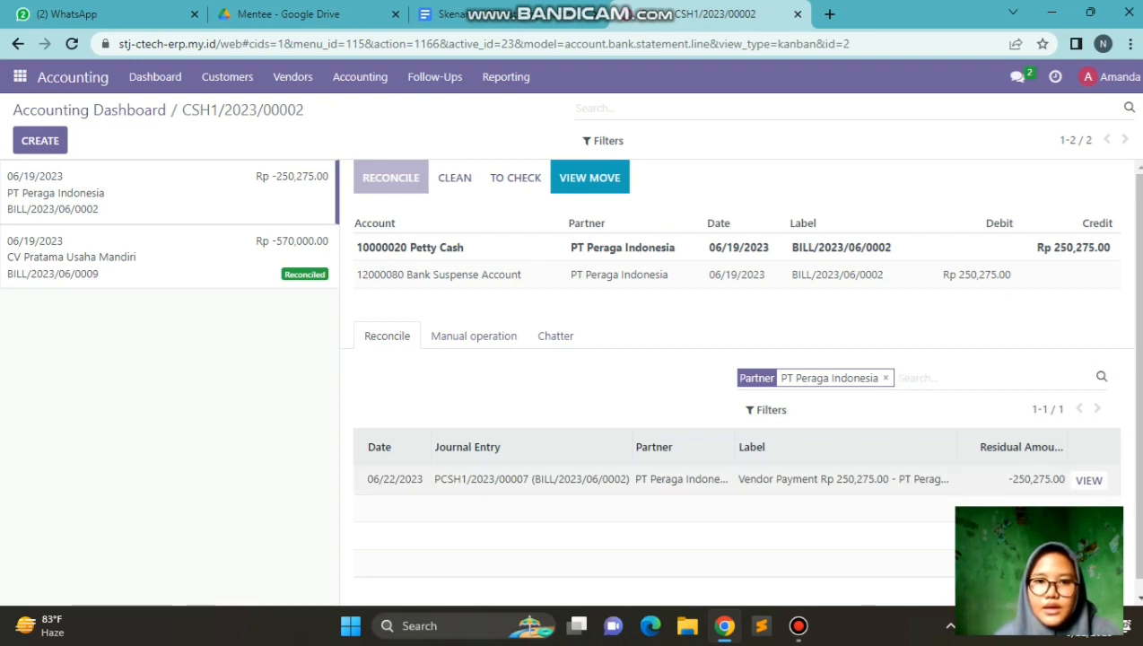
Step: Match the PT Peraga Indonesia statement line with the vendor payment entry for BILL/2023/06/0002 and validate the reconciliation
{"action": "left_click", "coordinate": [529, 479]}
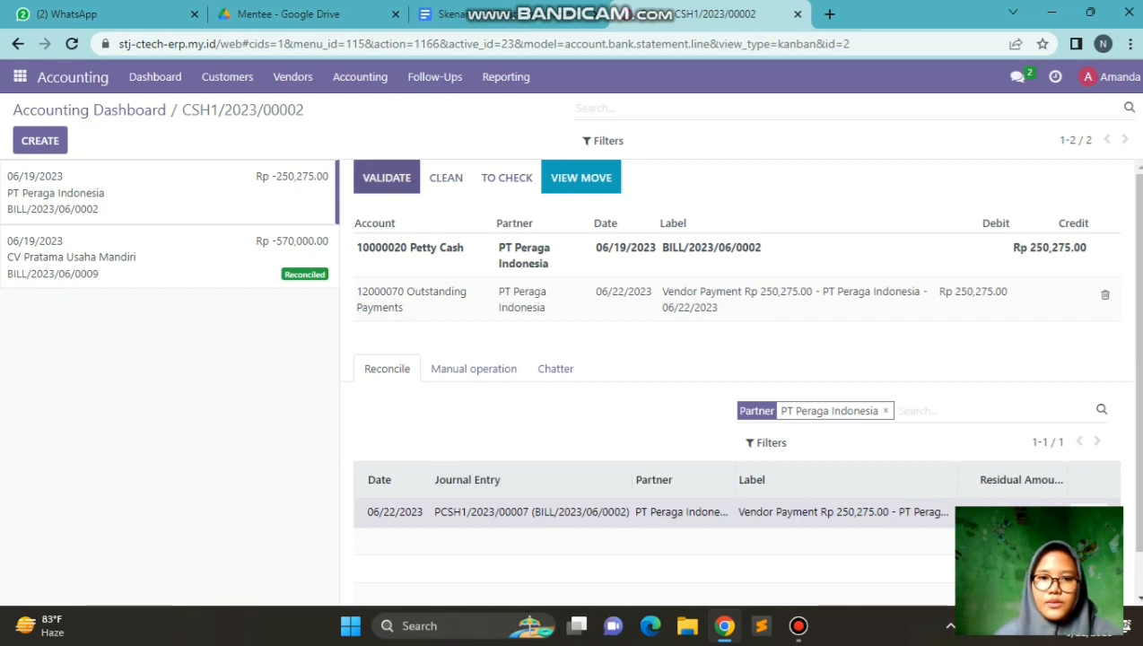
{"action": "left_click", "coordinate": [521, 298]}
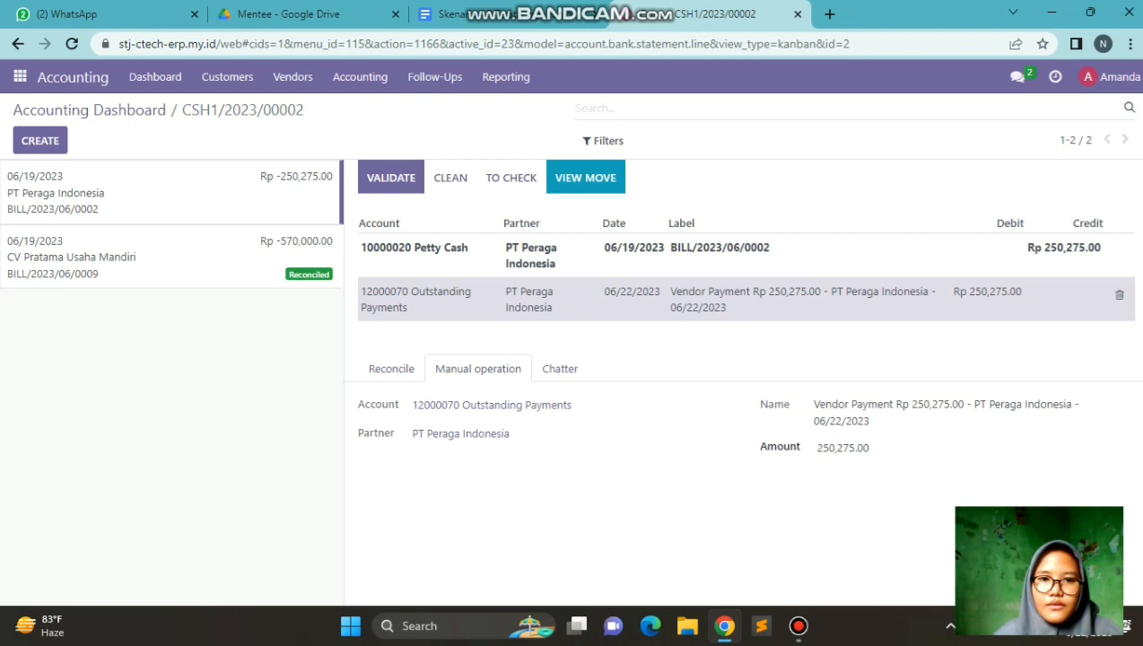
{"action": "left_click", "coordinate": [391, 176]}
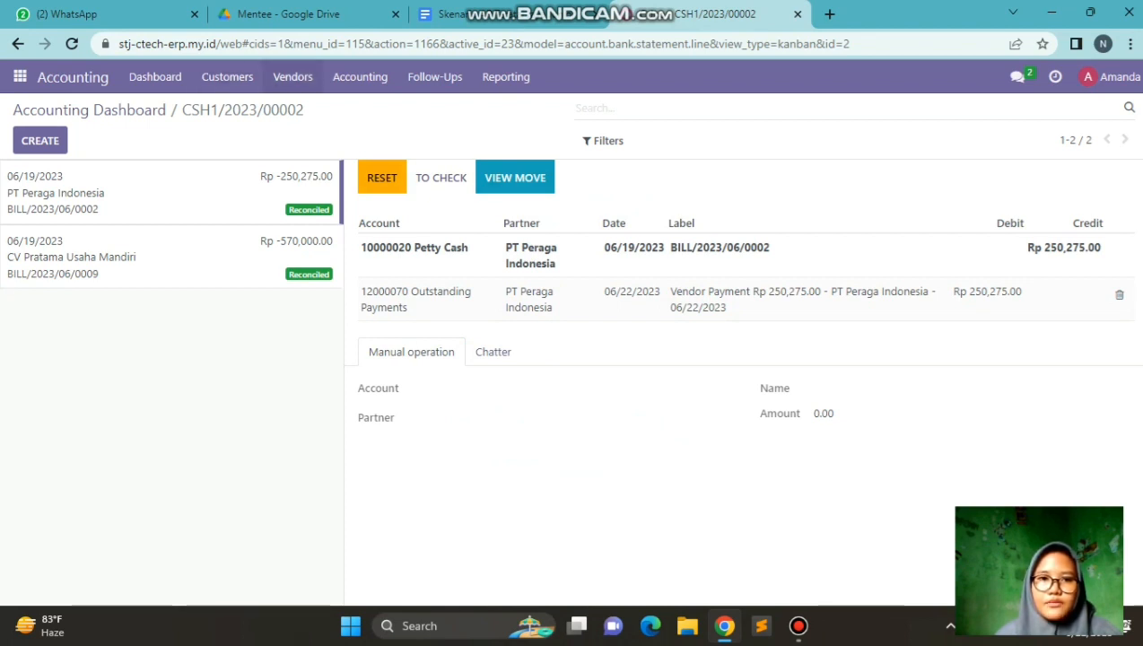
Step: Open PT Peraga Indonesia's bill BILL/2023/06/0002 from the vendor bills and check its payment status and invoice lines
{"action": "left_click", "coordinate": [293, 77]}
{"action": "left_click", "coordinate": [288, 110]}
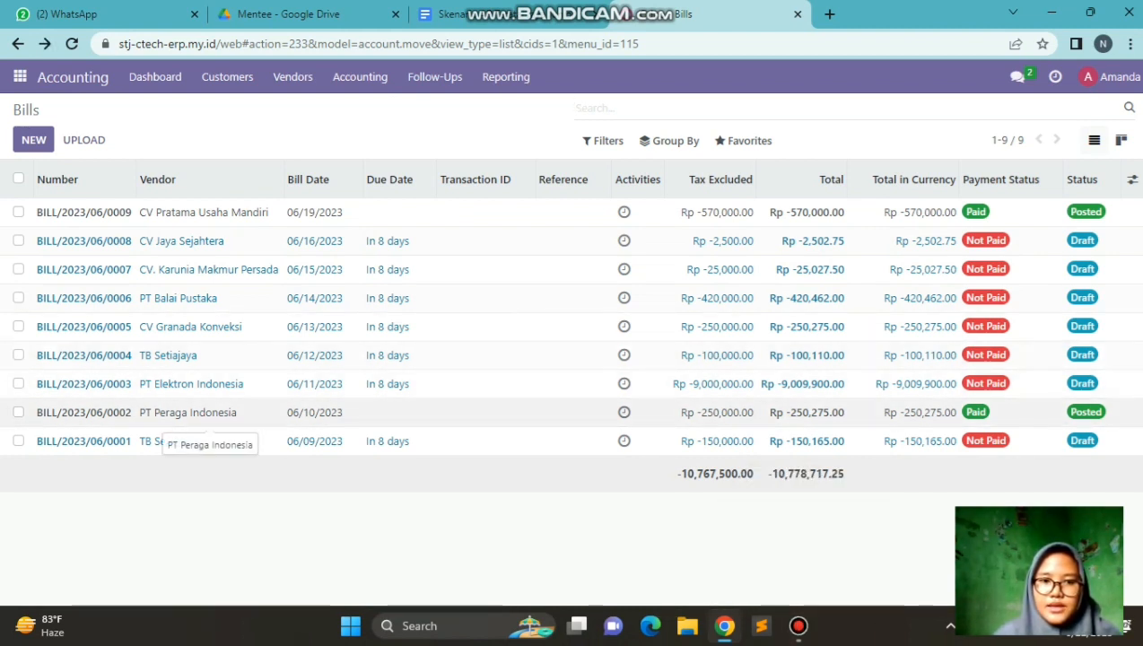
{"action": "double_click", "coordinate": [212, 412]}
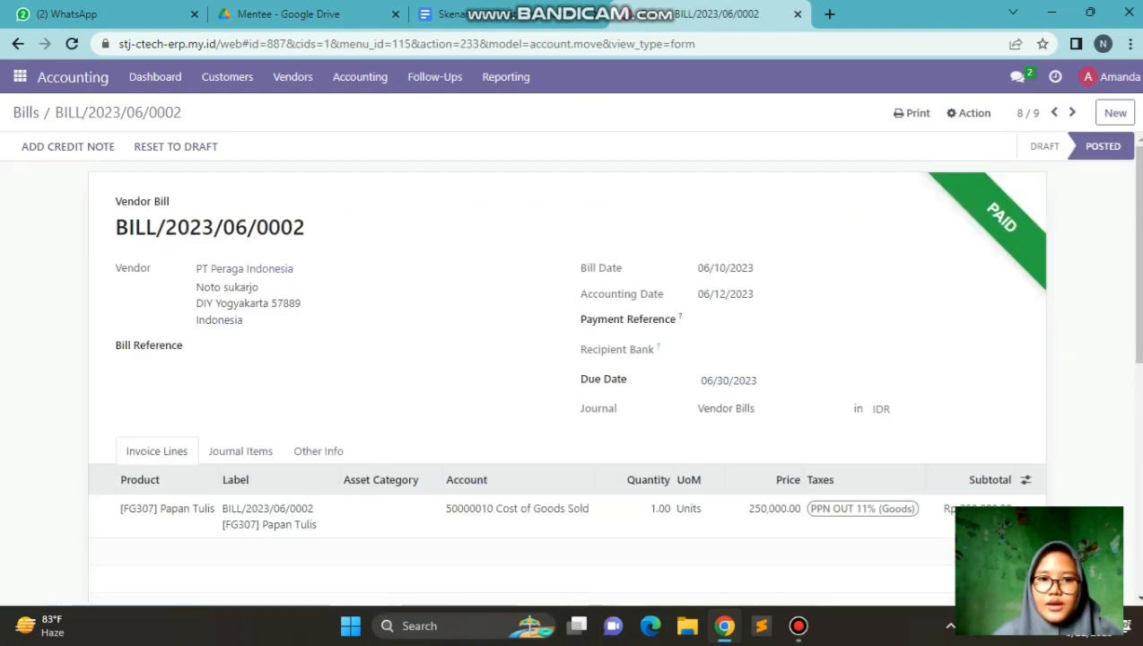
{"action": "scroll", "coordinate": [569, 367], "scroll_direction": "down", "scroll_amount": 2}
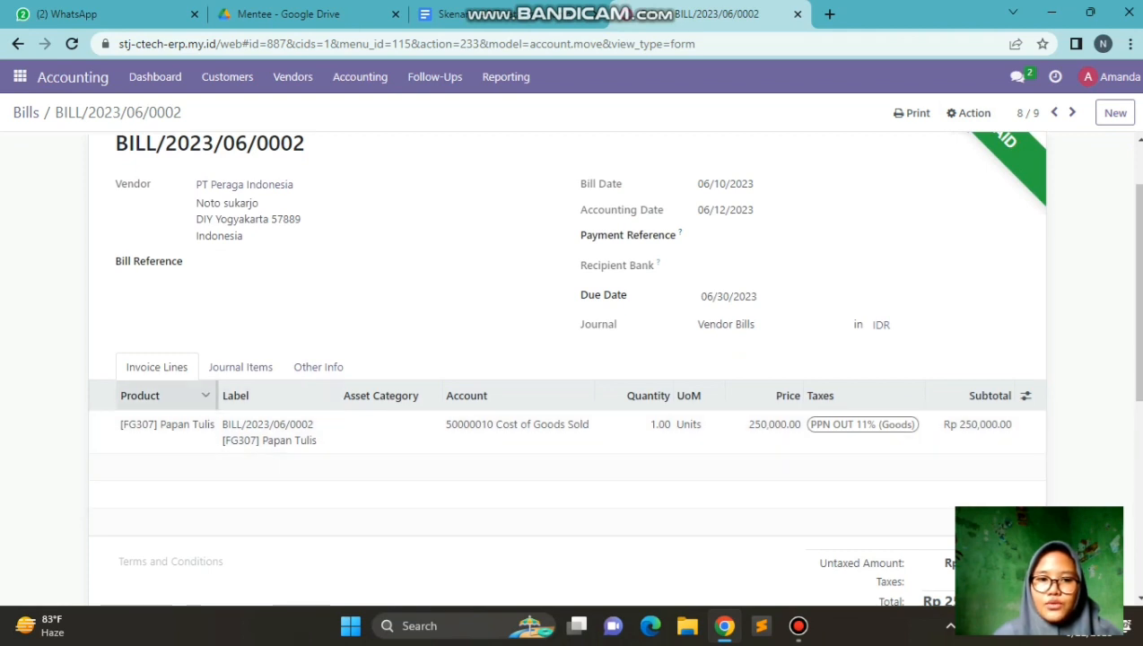
{"action": "scroll", "coordinate": [385, 395], "scroll_direction": "up", "scroll_amount": 2}
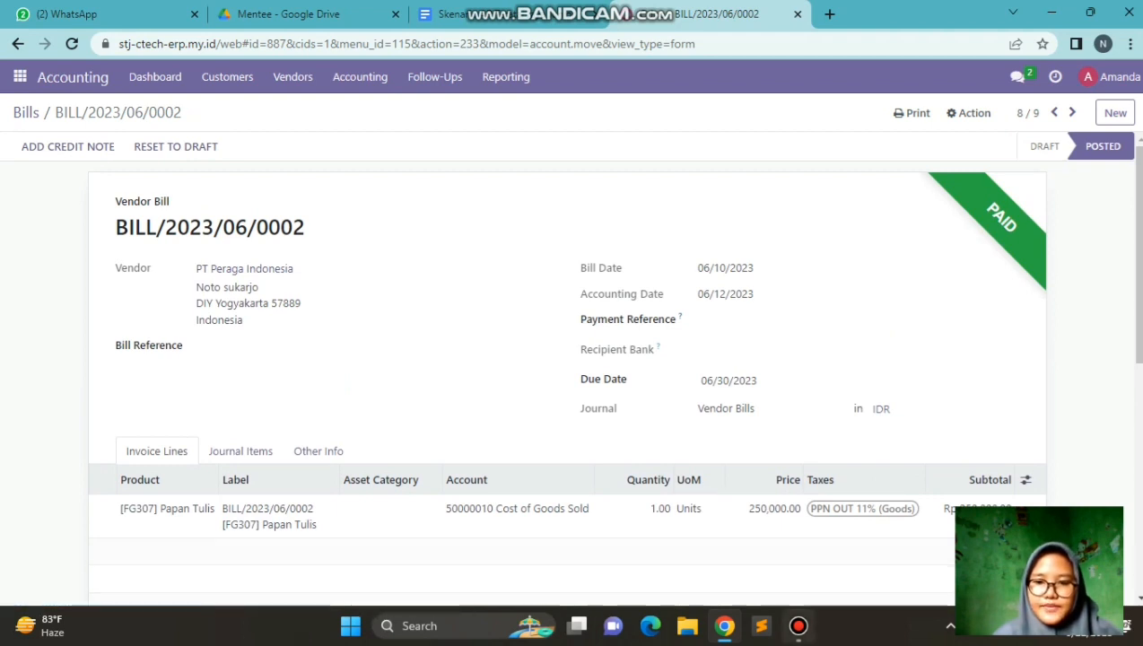
{"action": "left_click", "coordinate": [798, 625]}
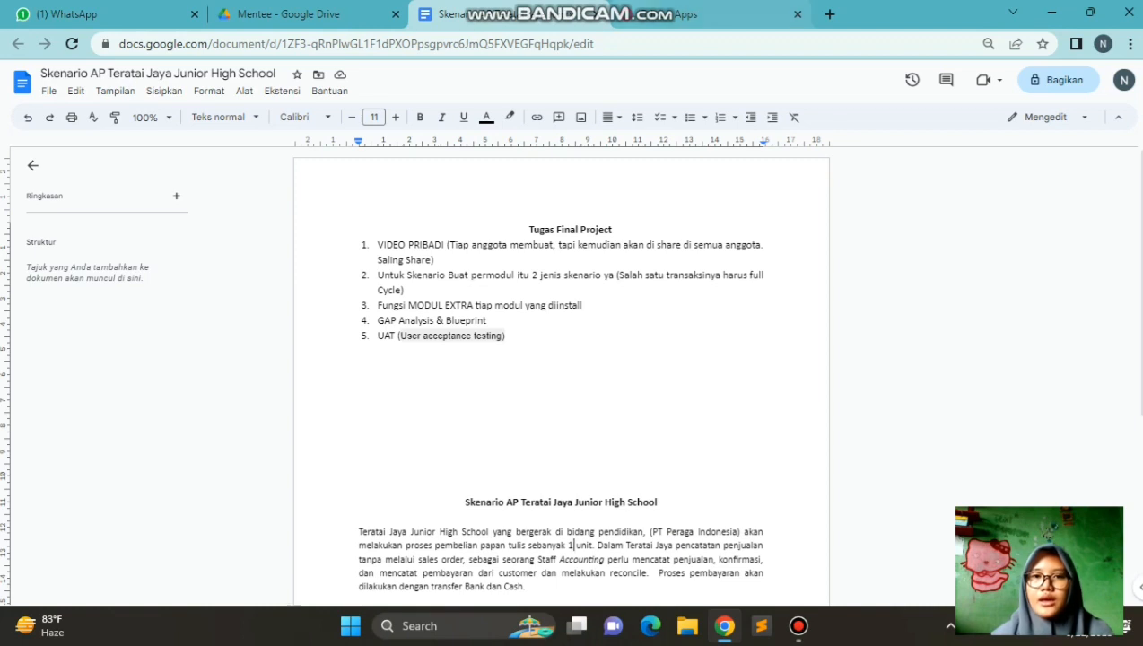
Step: Switch to Odoo, go to the employee payslips in Payroll and open the draft payslip SLIP/004
{"action": "key", "text": "ctrl+Tab"}
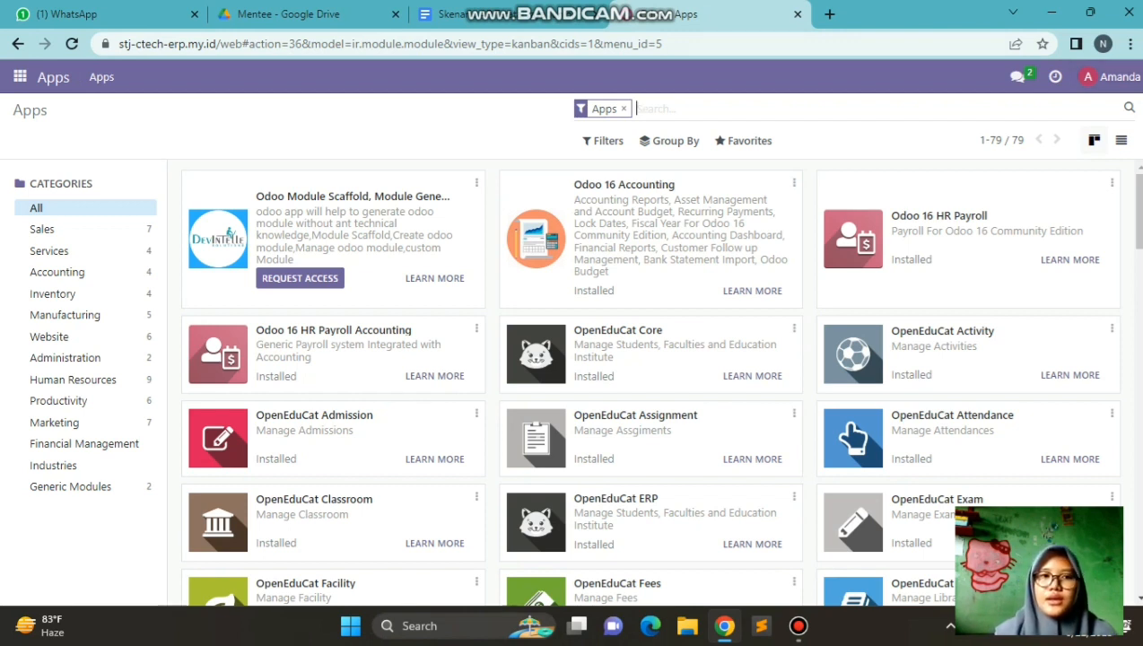
{"action": "left_click", "coordinate": [20, 78]}
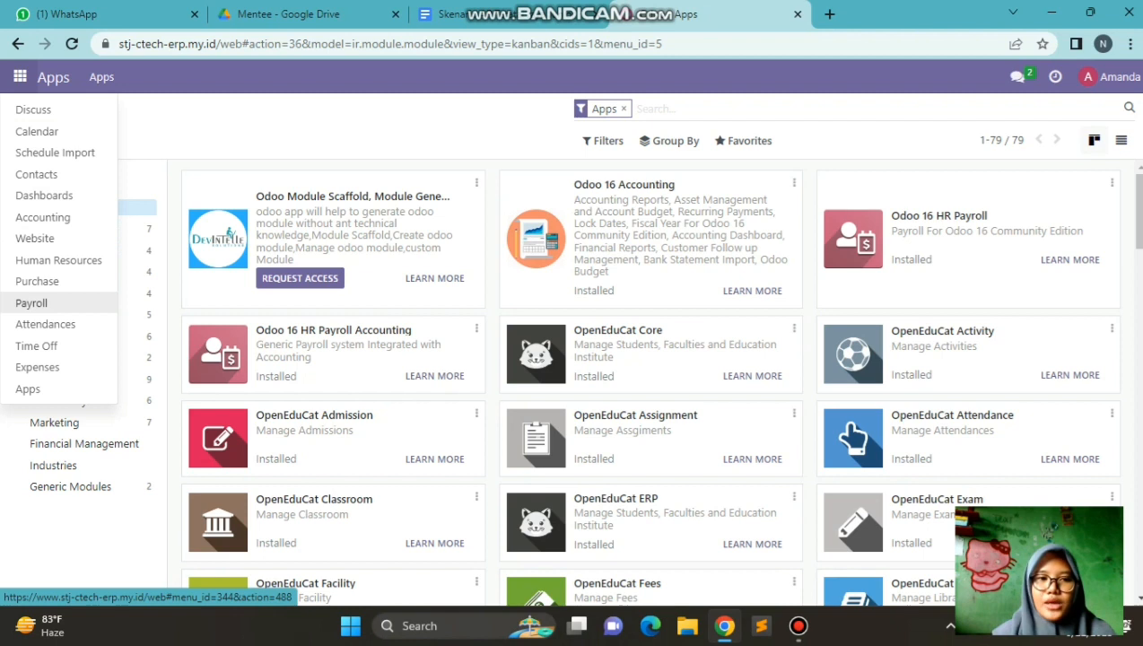
{"action": "left_click", "coordinate": [32, 303]}
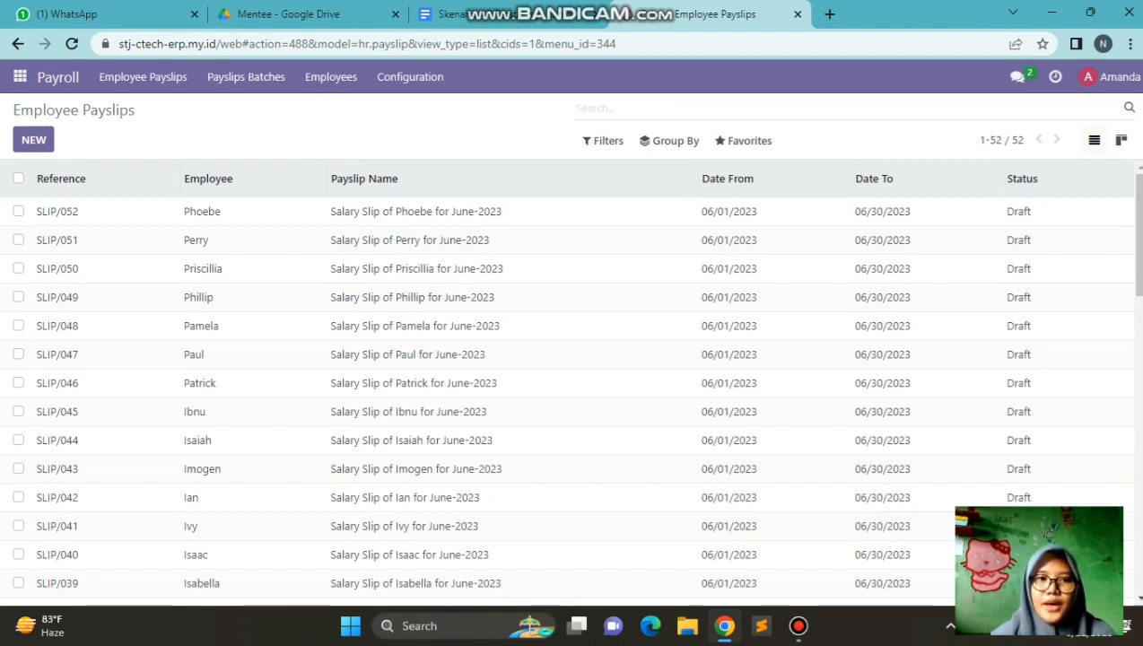
{"action": "scroll", "coordinate": [574, 376], "scroll_direction": "down", "scroll_amount": 3}
{"action": "scroll", "coordinate": [574, 377], "scroll_direction": "up", "scroll_amount": 3}
{"action": "scroll", "coordinate": [575, 377], "scroll_direction": "down", "scroll_amount": 7}
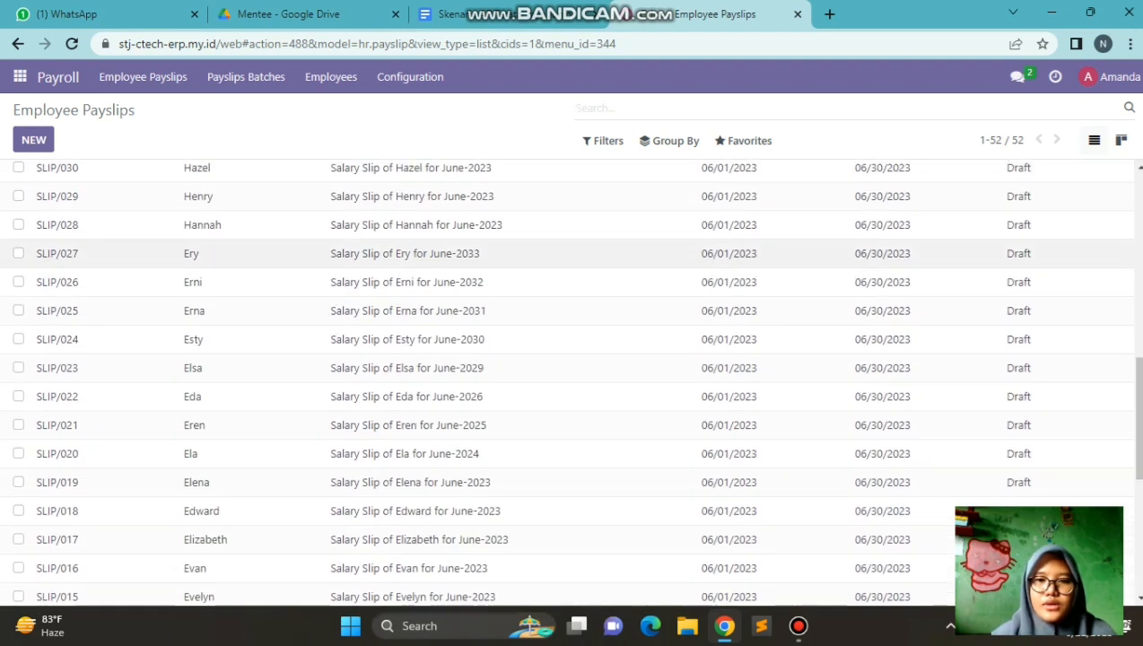
{"action": "scroll", "coordinate": [574, 226], "scroll_direction": "down", "scroll_amount": 1}
{"action": "scroll", "coordinate": [574, 224], "scroll_direction": "down", "scroll_amount": 4}
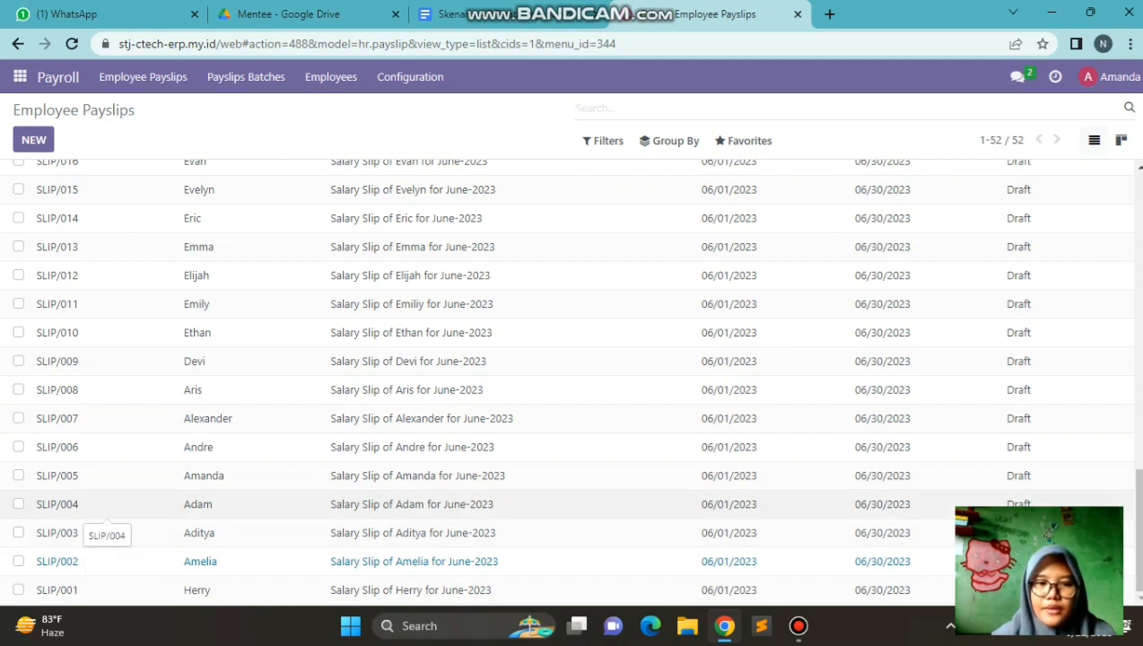
{"action": "left_click", "coordinate": [90, 504]}
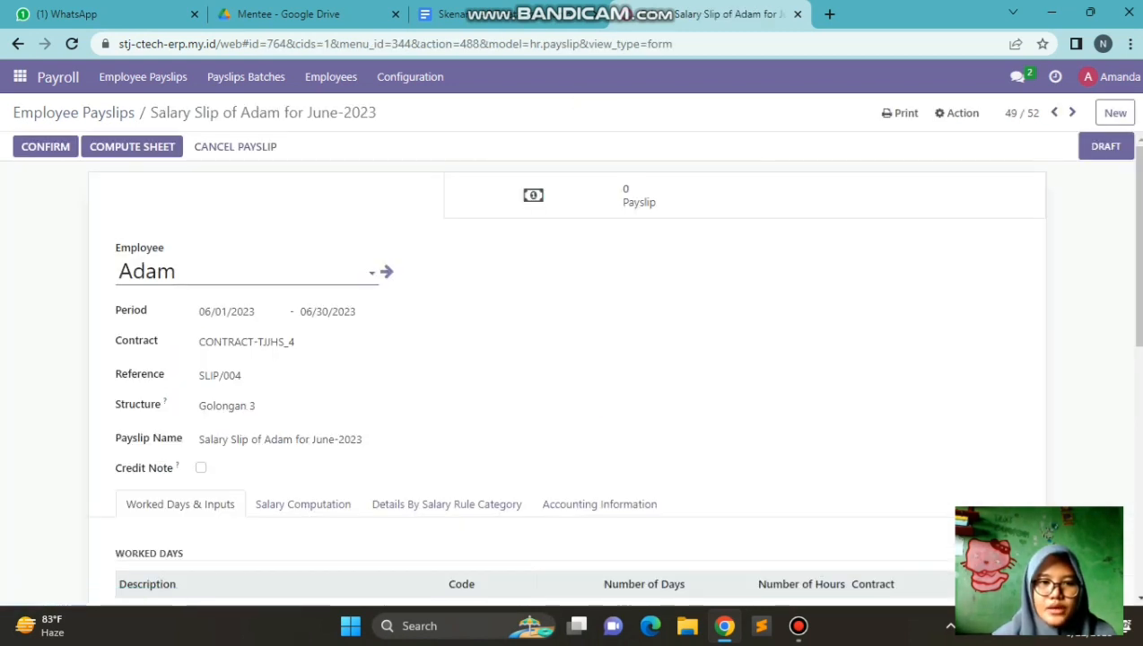
Step: Review payslip SLIP/004's period, contract, salary structure and worked days, including the overtime and deduction lines
{"action": "scroll", "coordinate": [569, 367], "scroll_direction": "down", "scroll_amount": 1}
{"action": "scroll", "coordinate": [569, 367], "scroll_direction": "up", "scroll_amount": 1}
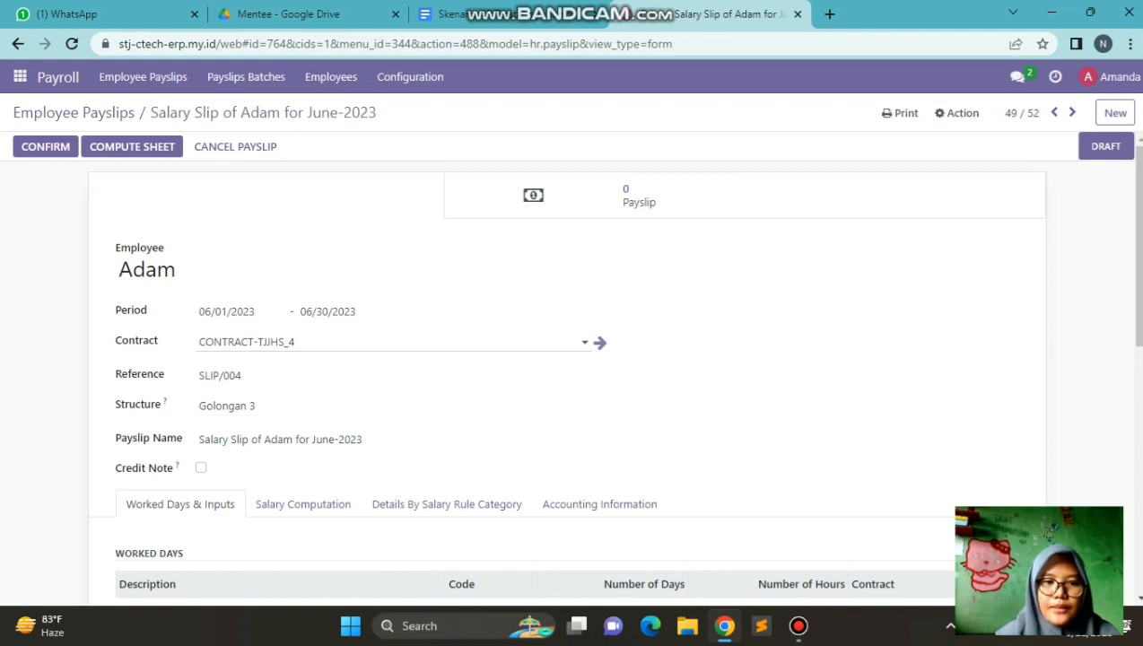
{"action": "scroll", "coordinate": [359, 342], "scroll_direction": "down", "scroll_amount": 3}
{"action": "scroll", "coordinate": [572, 377], "scroll_direction": "down", "scroll_amount": 3}
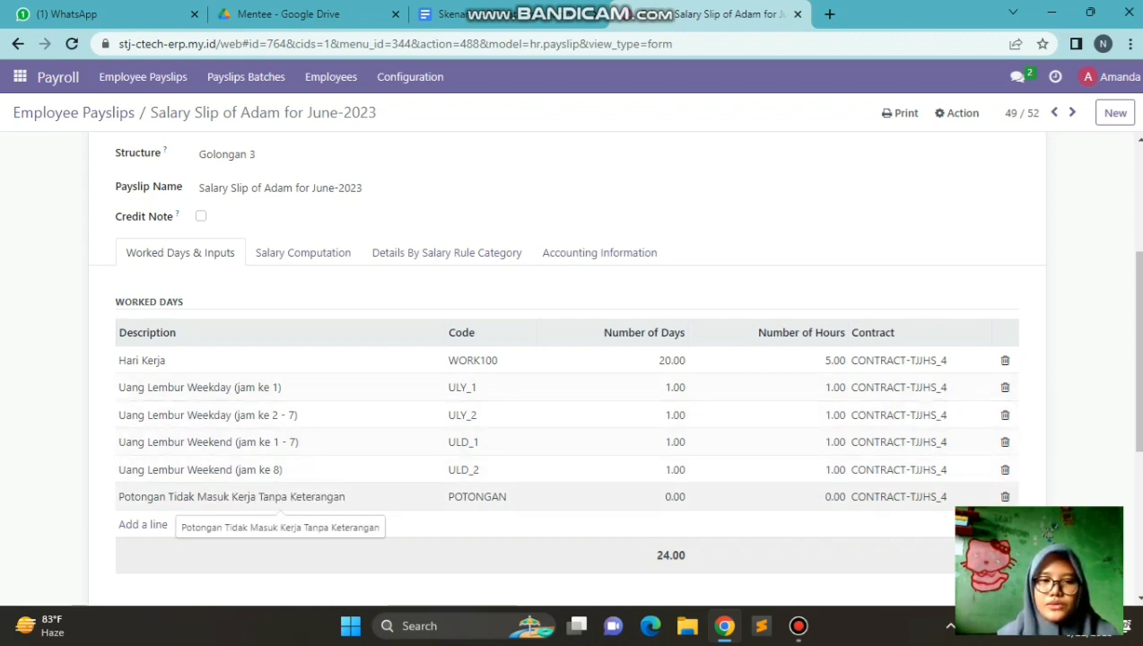
{"action": "scroll", "coordinate": [225, 496], "scroll_direction": "down", "scroll_amount": 1}
{"action": "scroll", "coordinate": [951, 564], "scroll_direction": "down", "scroll_amount": 5}
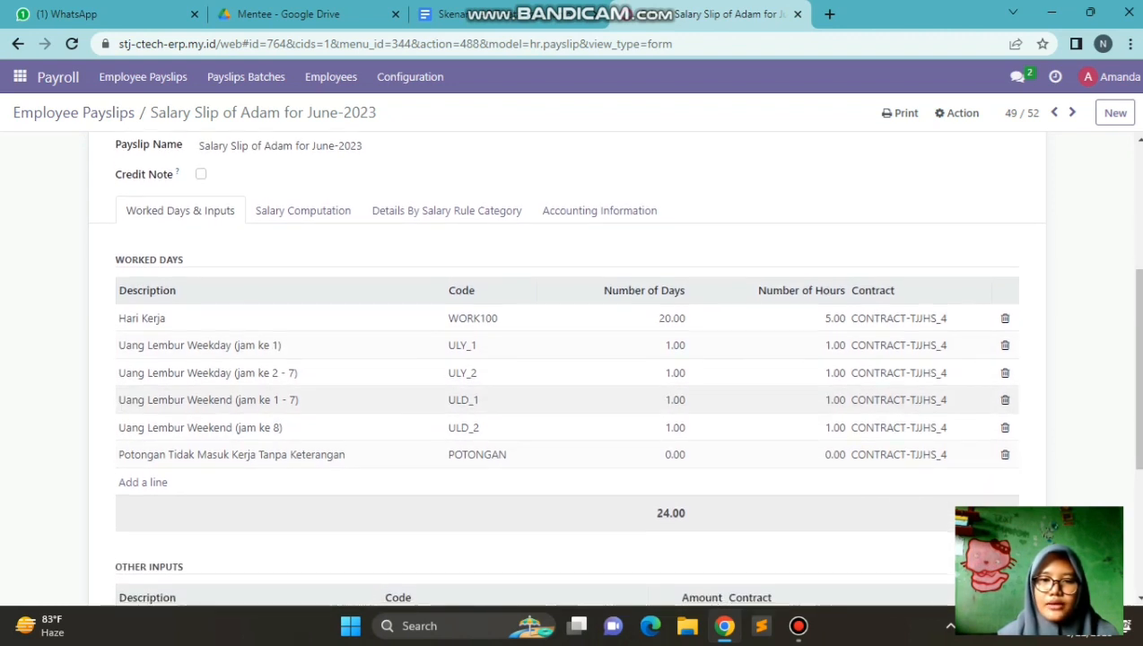
{"action": "scroll", "coordinate": [952, 564], "scroll_direction": "up", "scroll_amount": 15}
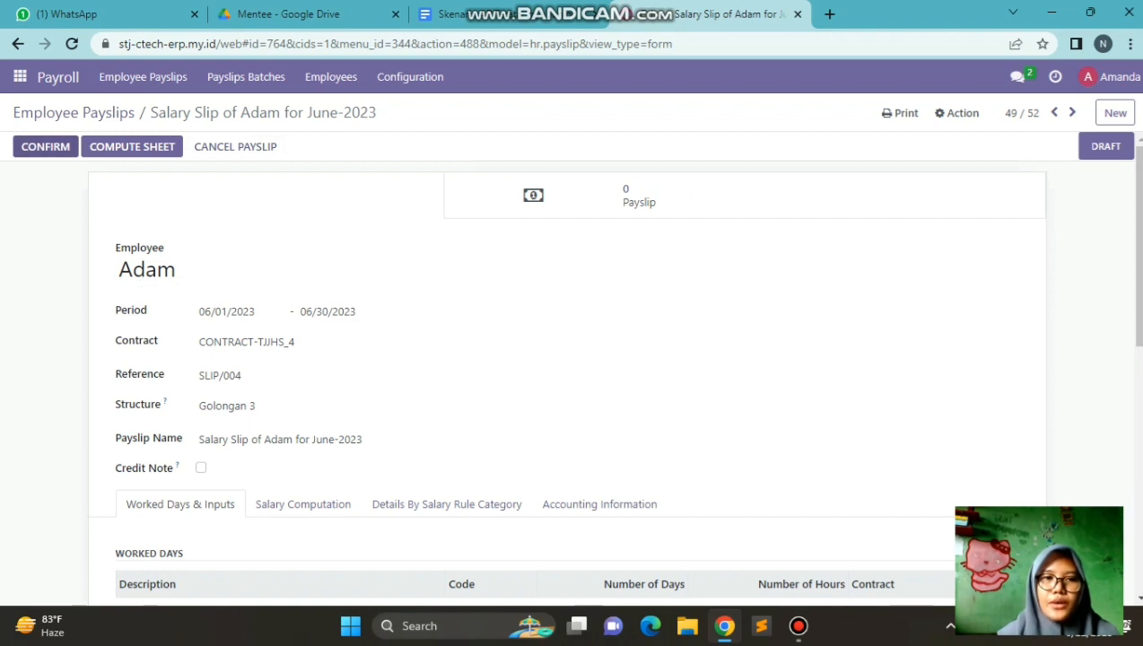
Step: Confirm payslip SLIP/004, look over the processed payslip and return to the employee payslips list
{"action": "left_click", "coordinate": [45, 147]}
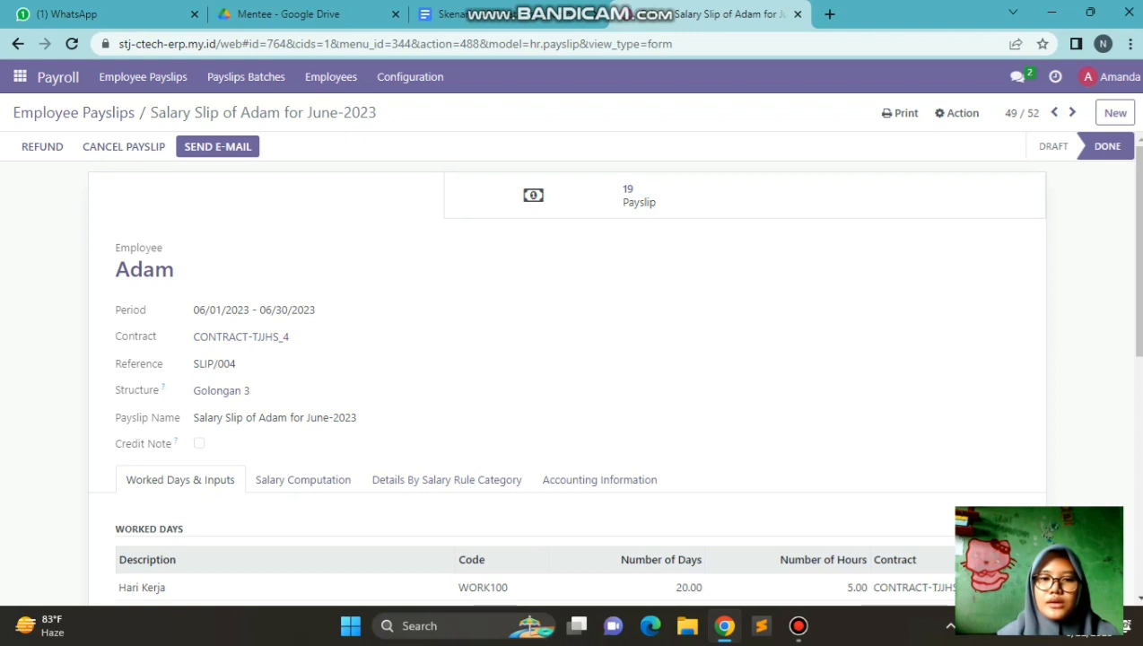
{"action": "scroll", "coordinate": [221, 377], "scroll_direction": "down", "scroll_amount": 1}
{"action": "scroll", "coordinate": [220, 377], "scroll_direction": "down", "scroll_amount": 2}
{"action": "scroll", "coordinate": [221, 376], "scroll_direction": "up", "scroll_amount": 2}
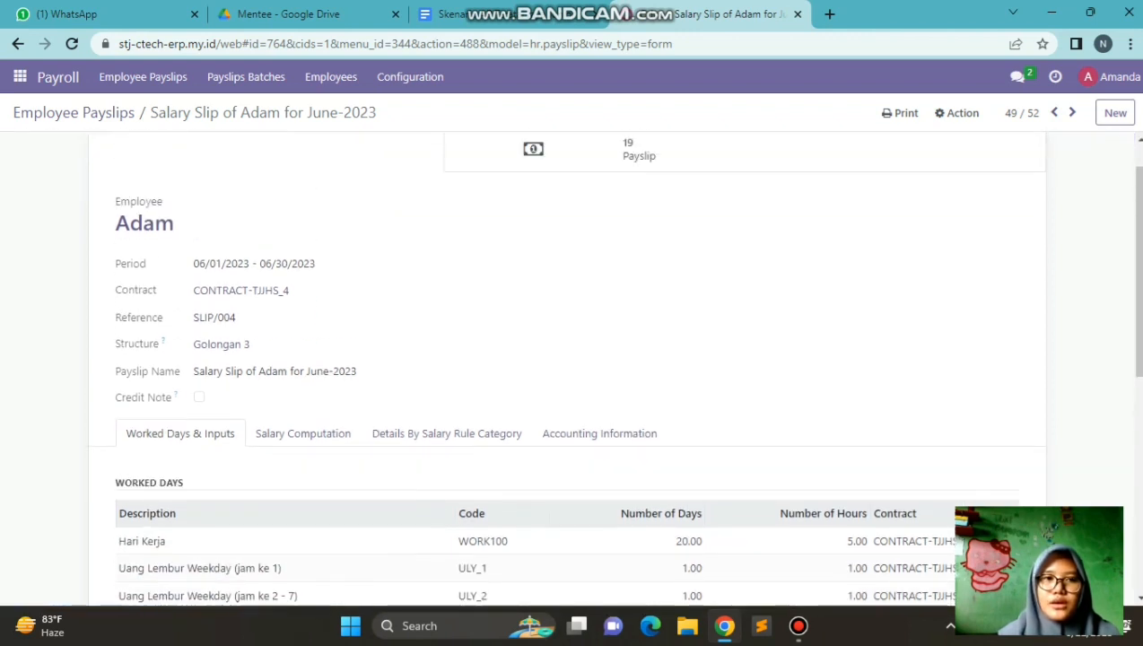
{"action": "left_click", "coordinate": [74, 112]}
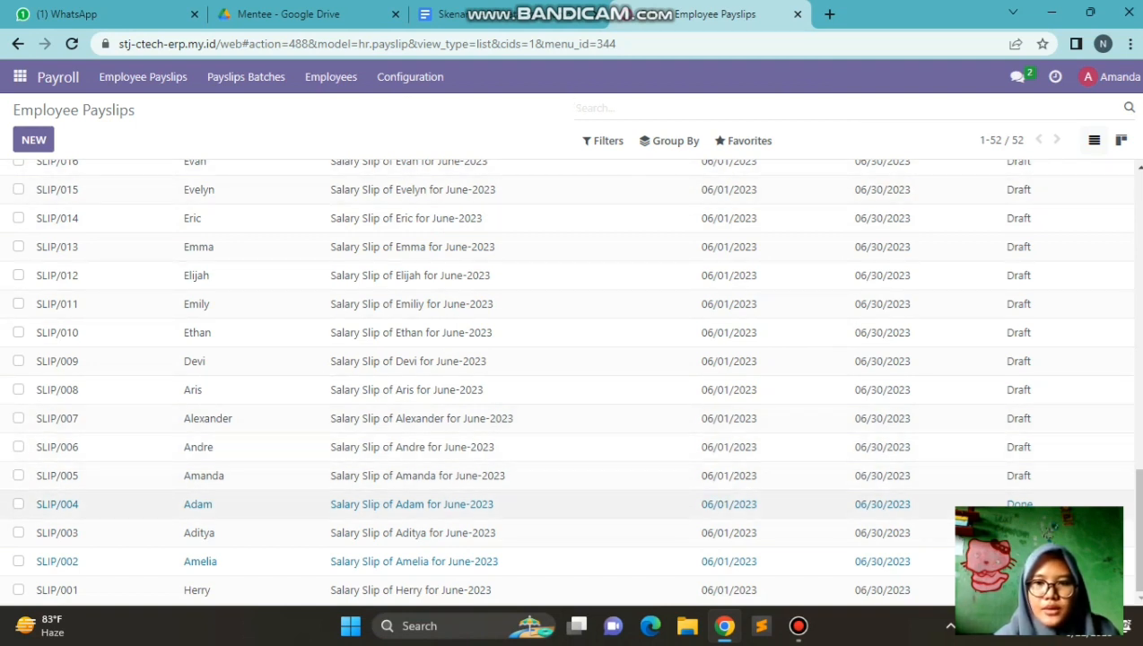
Step: Switch to the Accounting module and open the Employee Salaries journal entry that references SLIP/004
{"action": "left_click", "coordinate": [20, 76]}
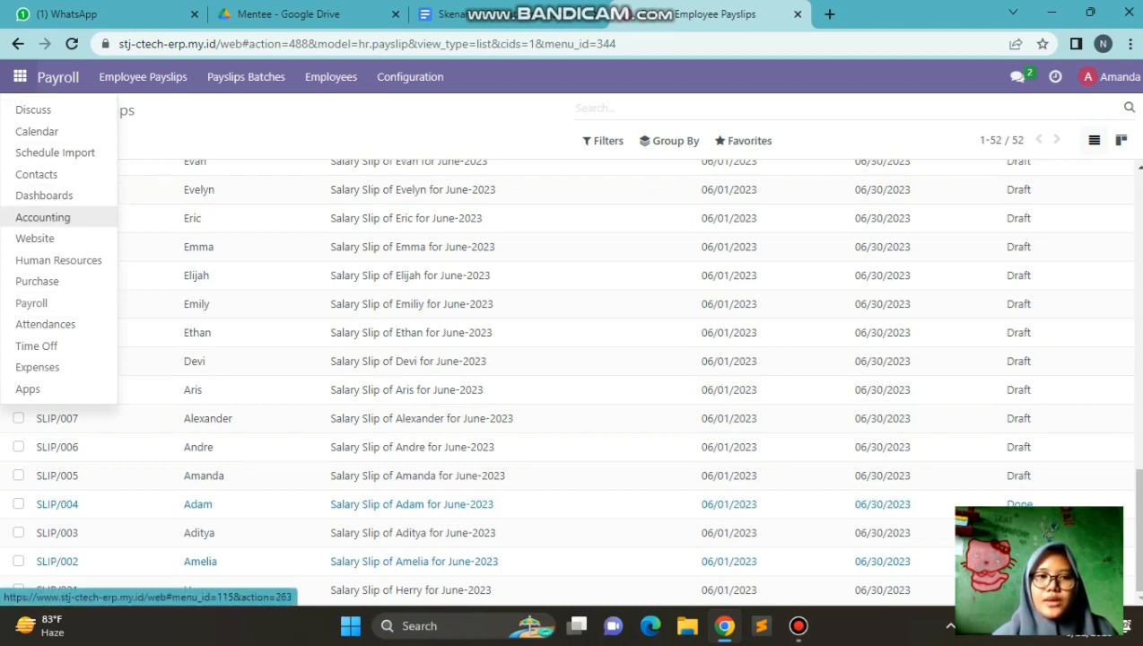
{"action": "left_click", "coordinate": [42, 217]}
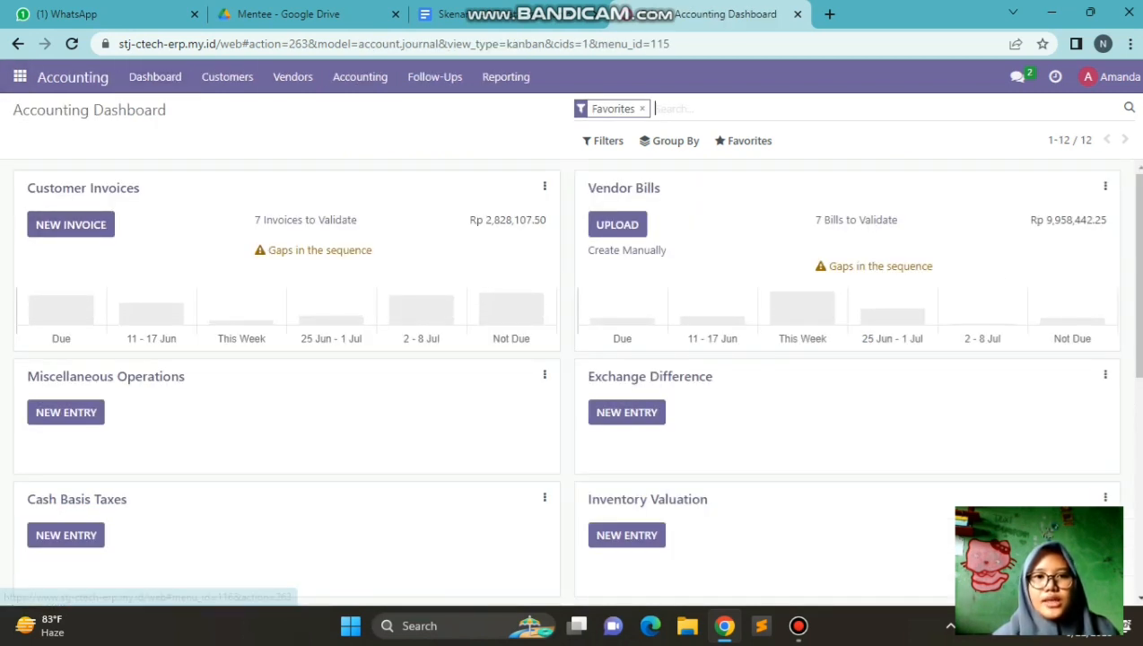
{"action": "left_click", "coordinate": [360, 76]}
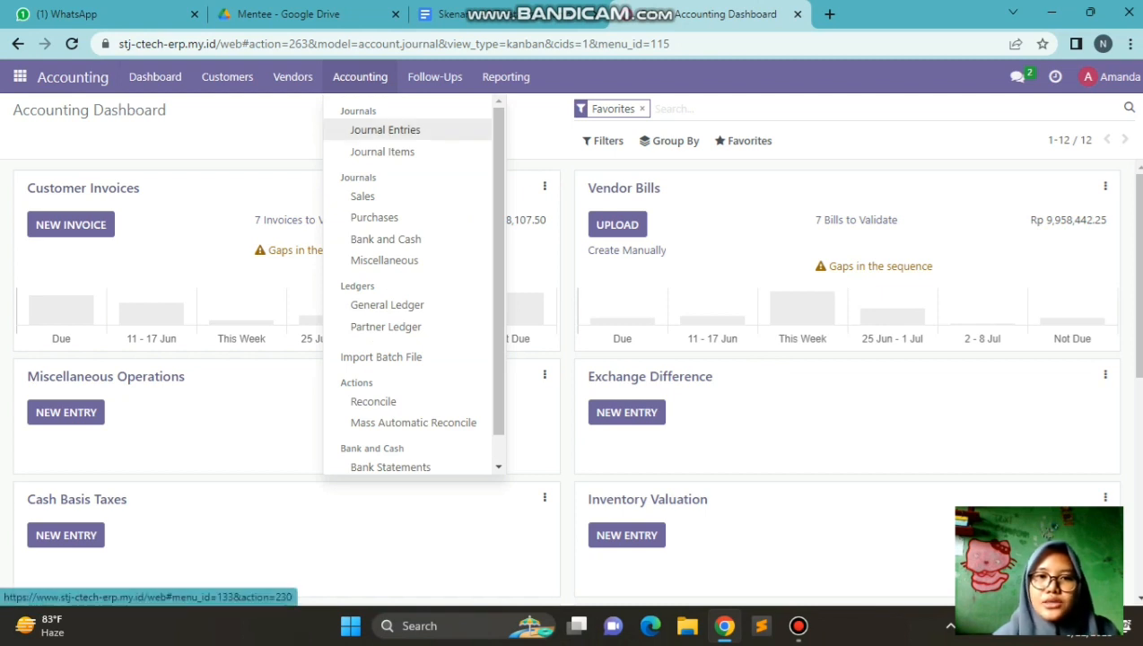
{"action": "left_click", "coordinate": [385, 130]}
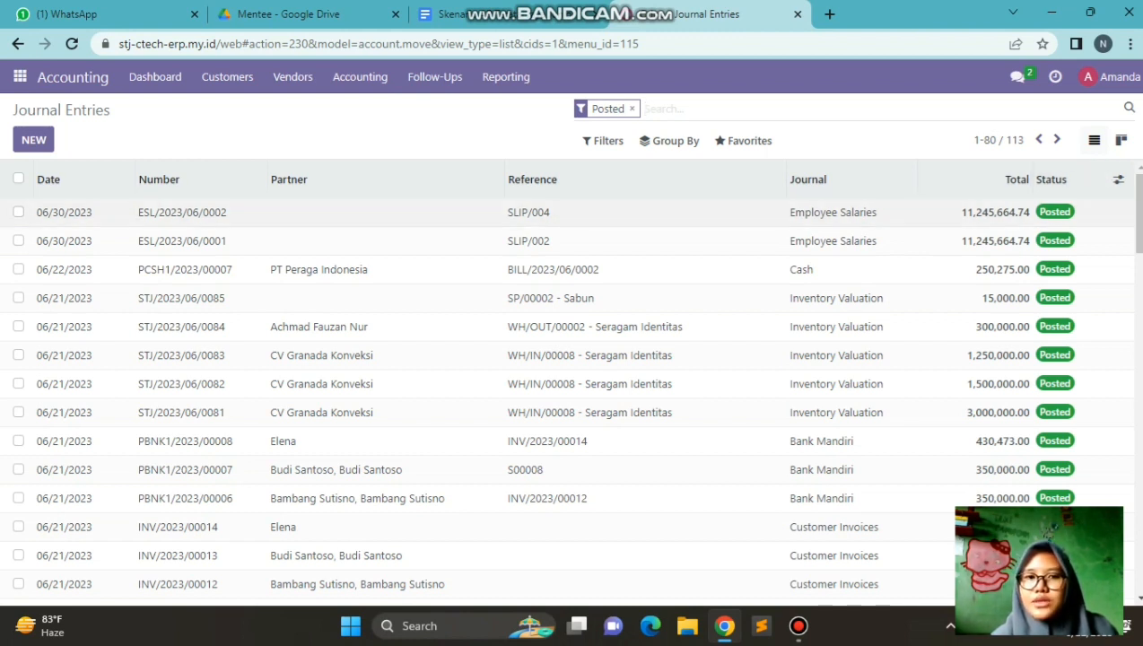
{"action": "left_click", "coordinate": [182, 212]}
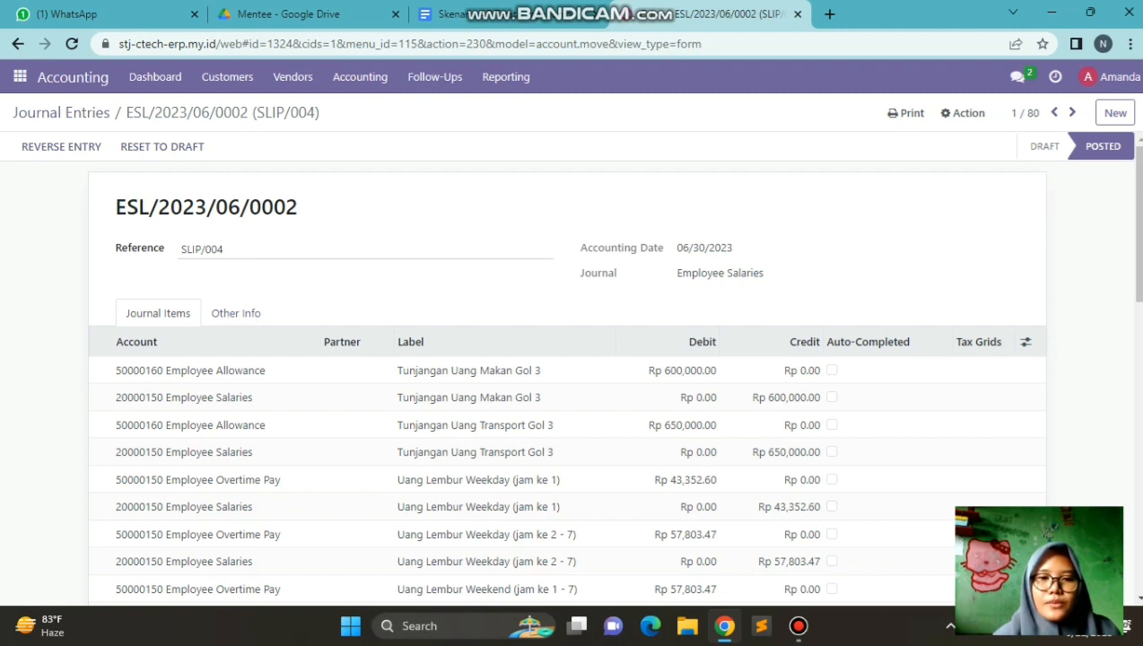
Step: Examine the debit and credit lines and the totals of the SLIP/004 salary journal entry
{"action": "scroll", "coordinate": [569, 368], "scroll_direction": "down", "scroll_amount": 10}
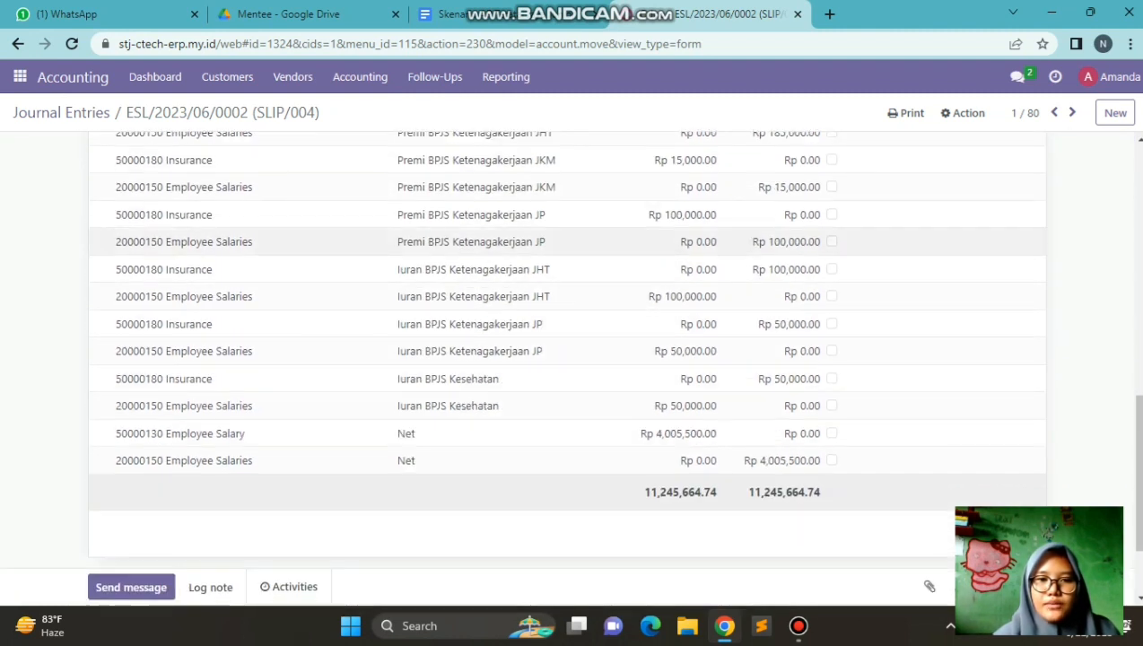
{"action": "scroll", "coordinate": [569, 368], "scroll_direction": "up", "scroll_amount": 5}
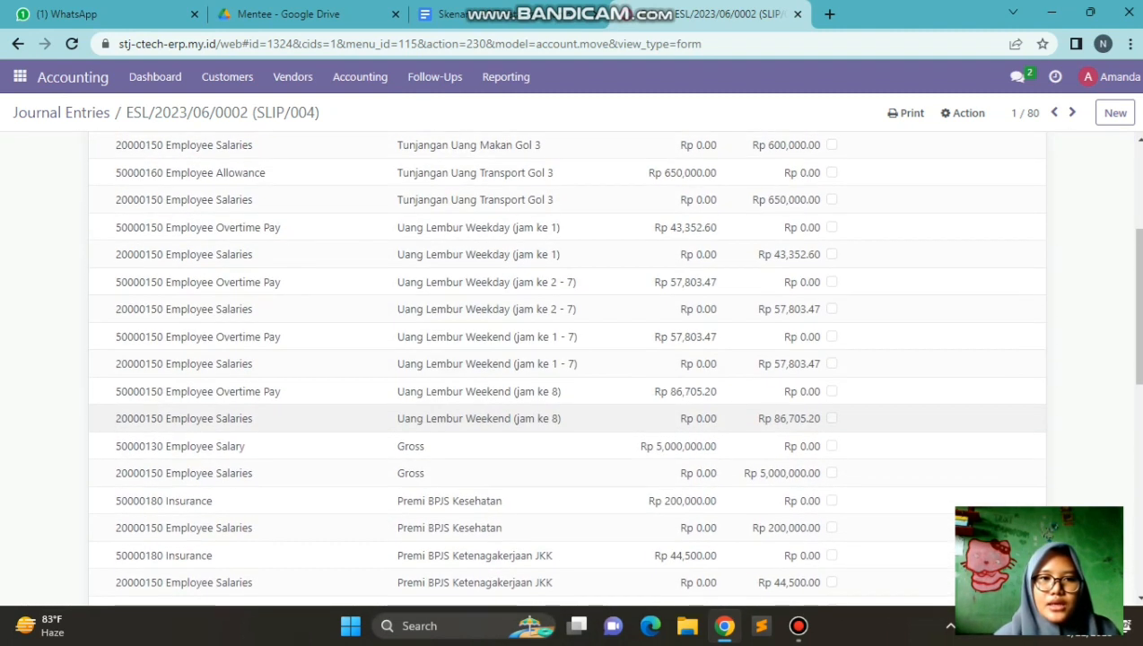
{"action": "scroll", "coordinate": [567, 368], "scroll_direction": "up", "scroll_amount": 3}
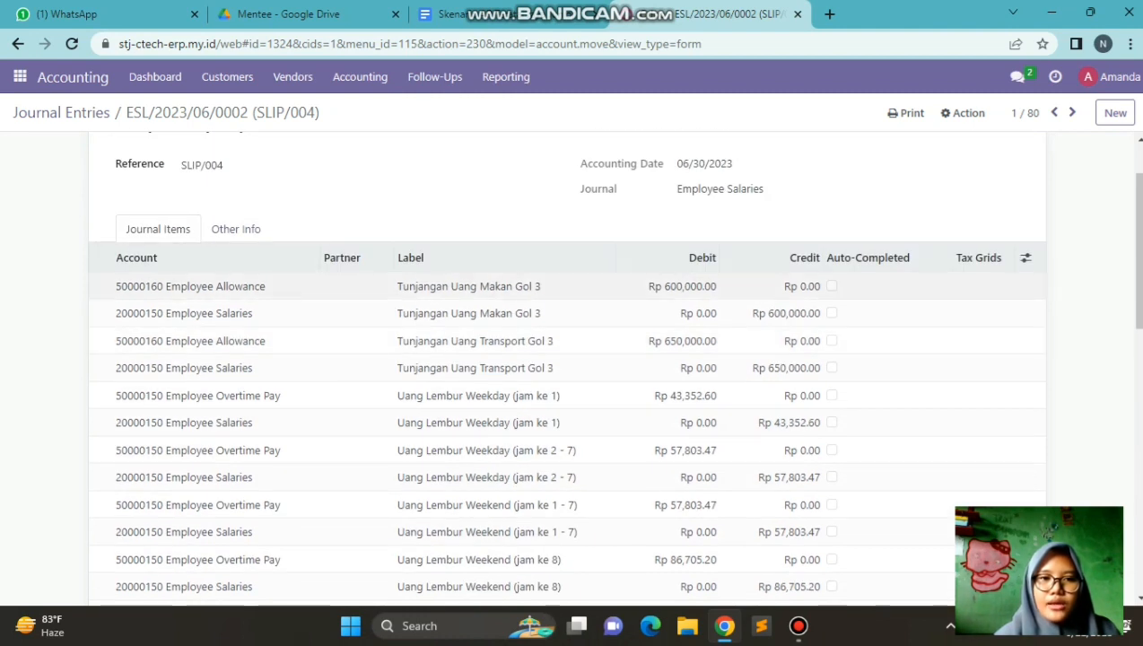
{"action": "scroll", "coordinate": [197, 297], "scroll_direction": "down", "scroll_amount": 1}
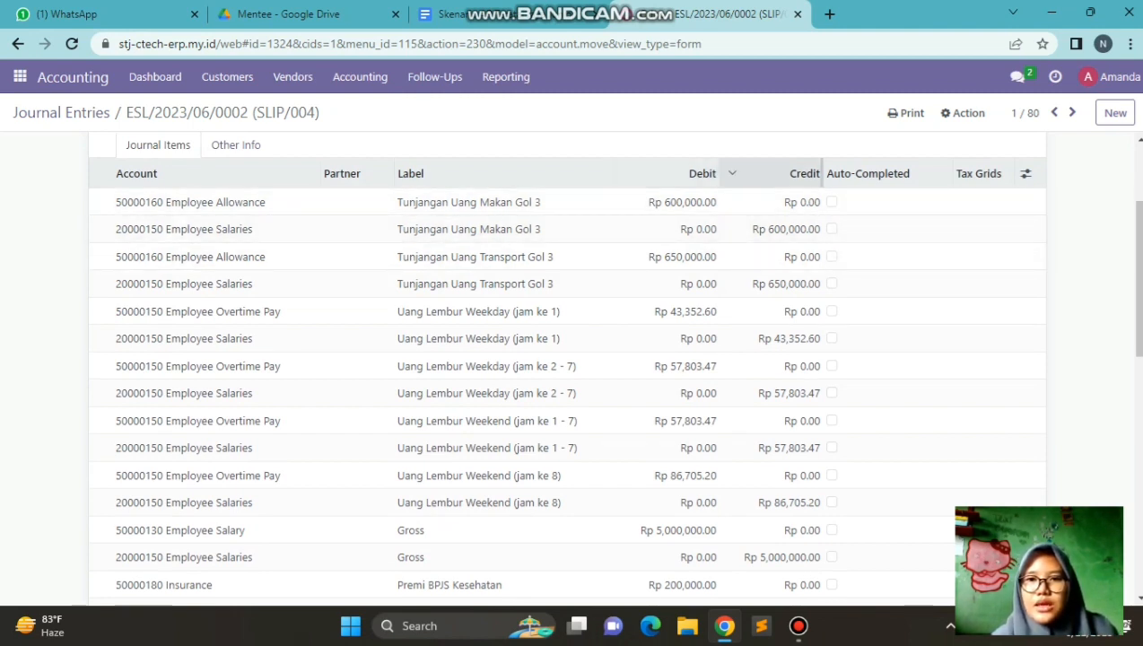
{"action": "scroll", "coordinate": [539, 206], "scroll_direction": "down", "scroll_amount": 8}
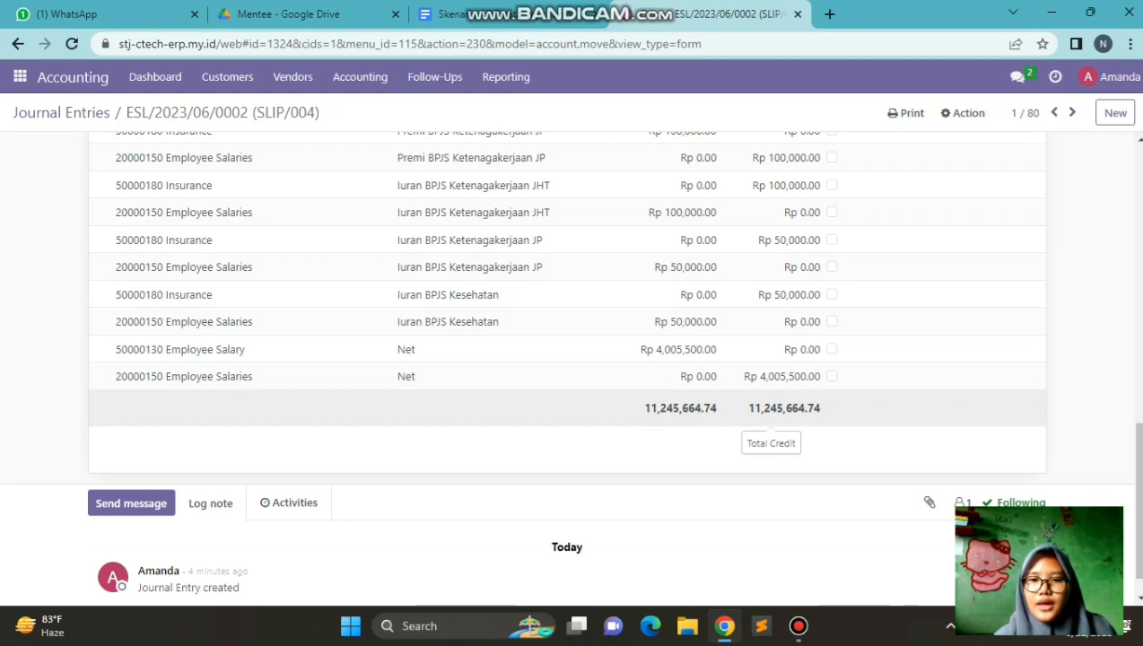
{"action": "scroll", "coordinate": [565, 323], "scroll_direction": "up", "scroll_amount": 6}
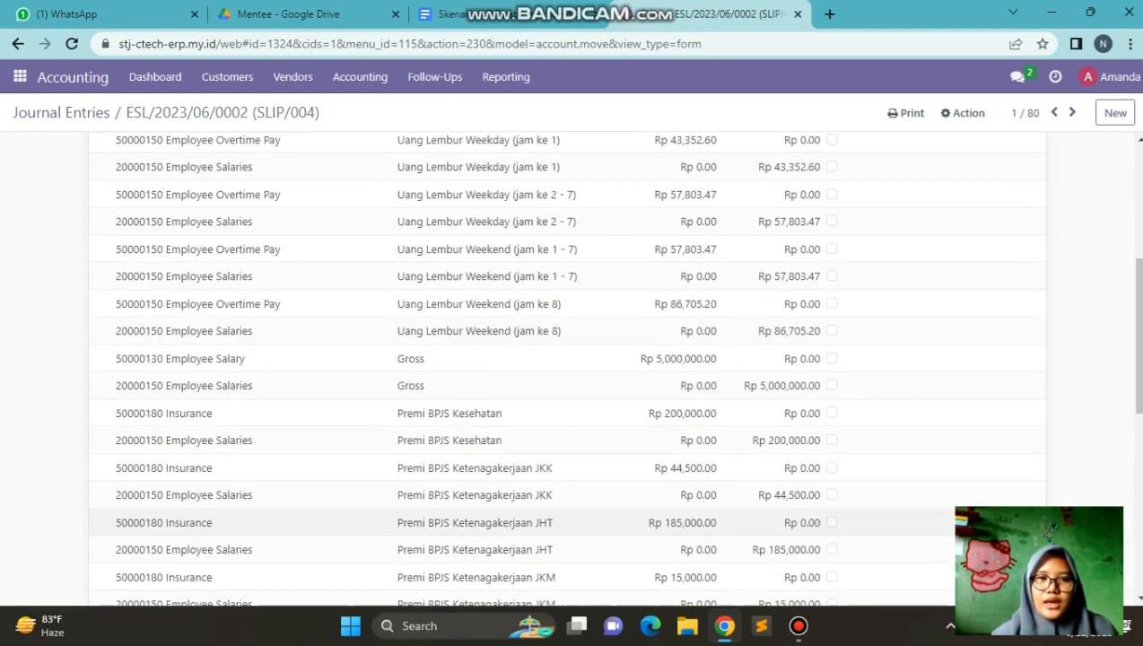
Step: Switch back to the Google Docs document with the Teratai Jaya Junior High School AP scenario
{"action": "key", "text": "ctrl+shift+Tab"}
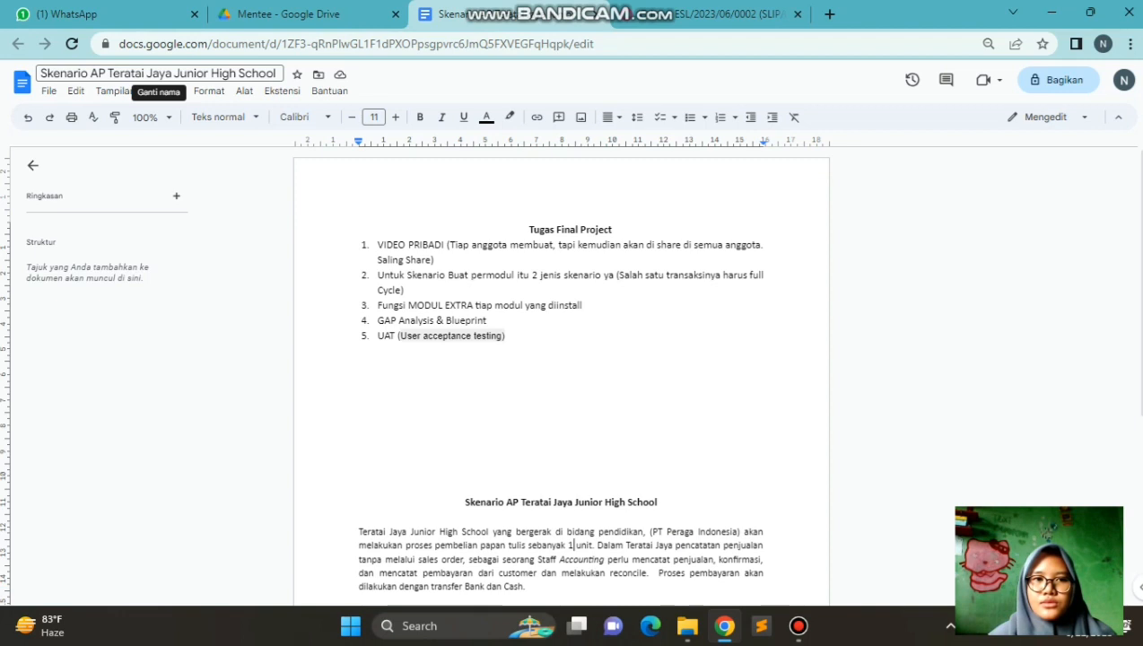
{"action": "left_click", "coordinate": [570, 545]}
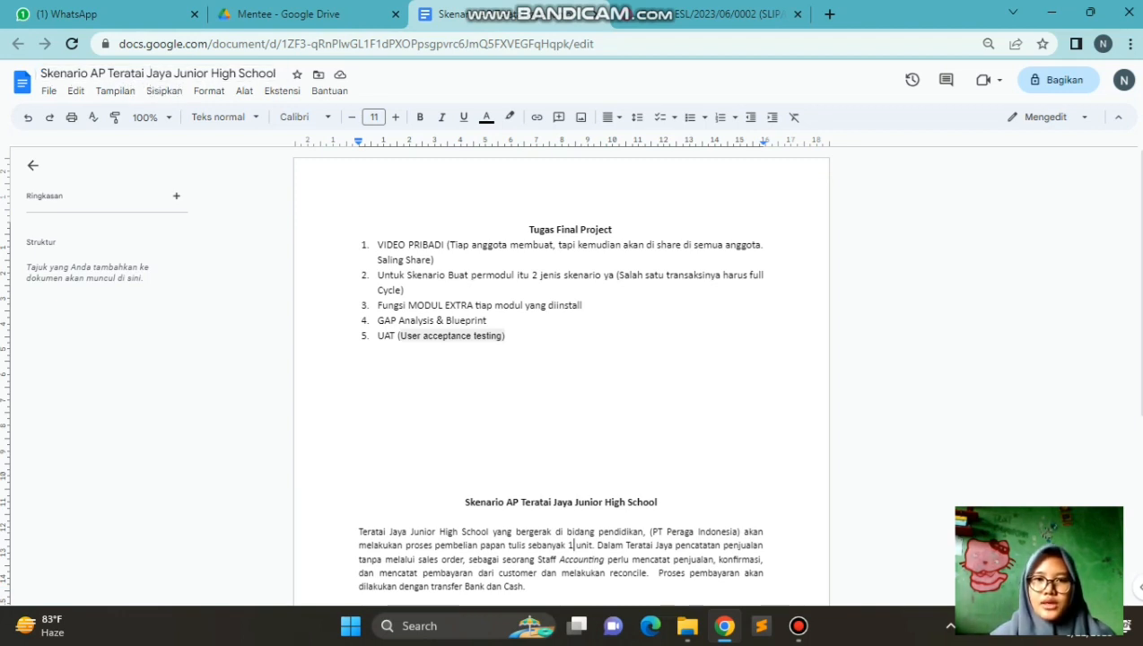